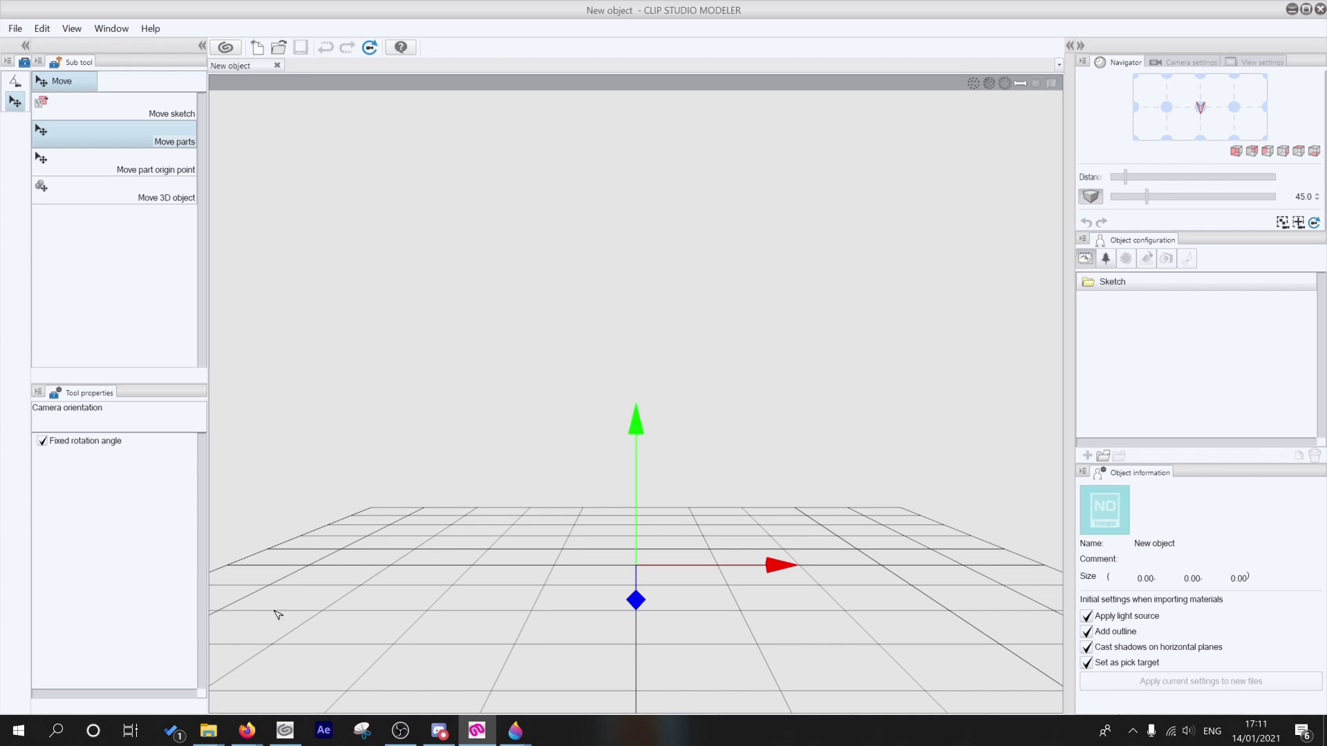
Step: Bring the browser showing the Clip Studio Modeler download page to the front
mouse_move(242, 728)
left_click(330, 660)
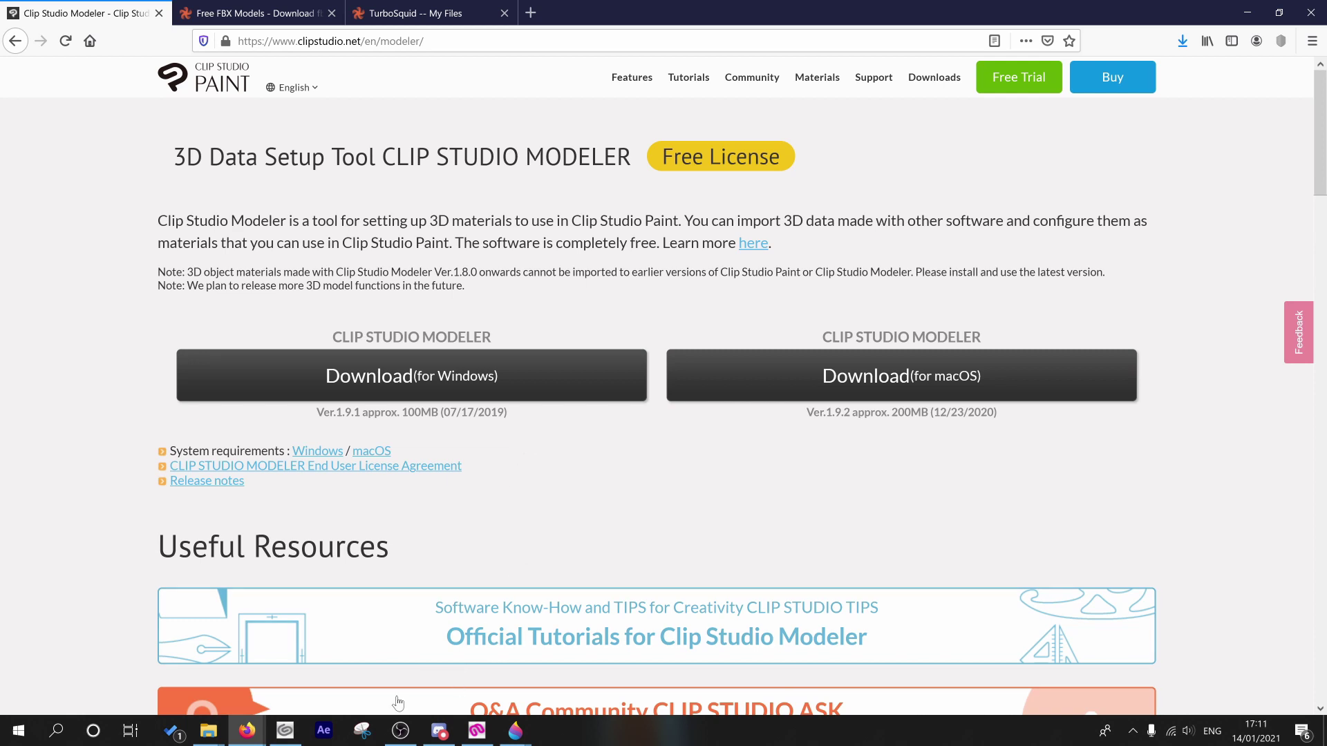
Step: Launch Clip Studio Modeler from the Clip Studio hub's MODELER (Set Up 3D Materials) entry
left_click(294, 733)
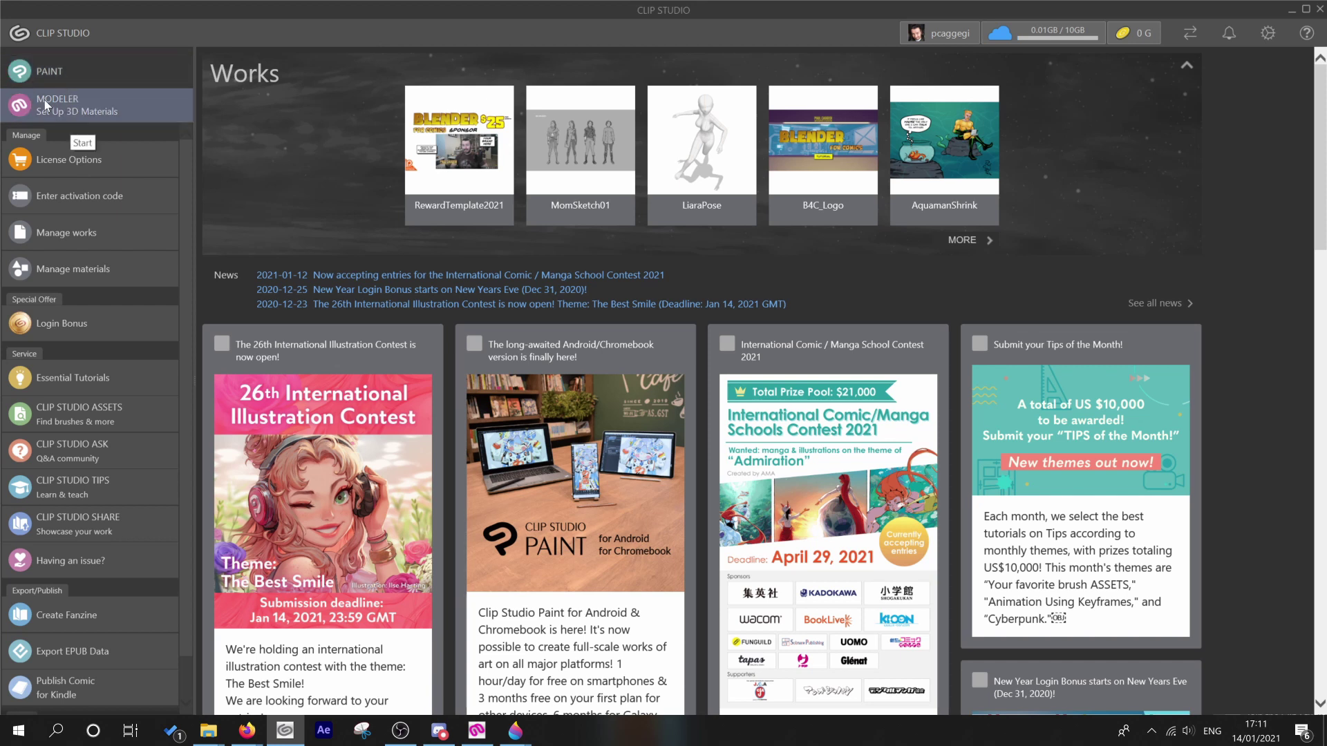
left_click(95, 107)
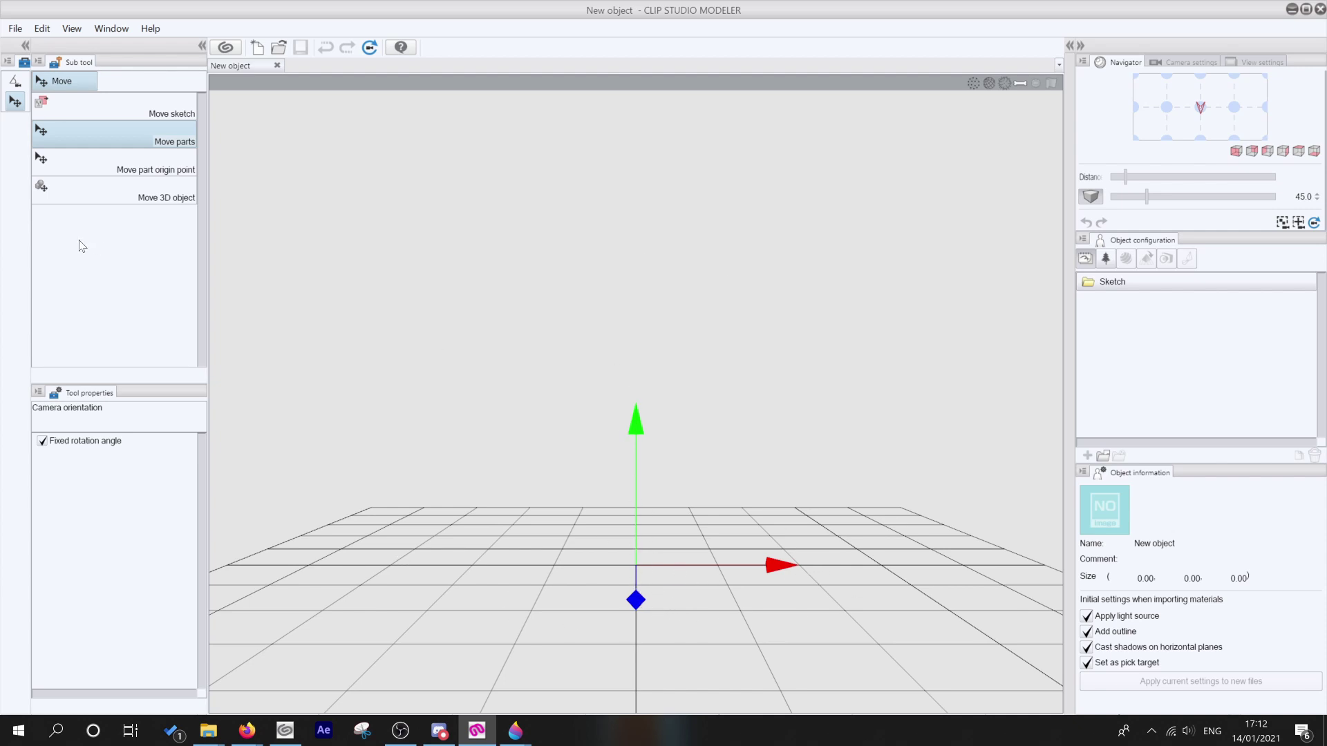
Step: Select the View tool and look over the Camera settings and View settings before returning to Navigator
left_click(15, 82)
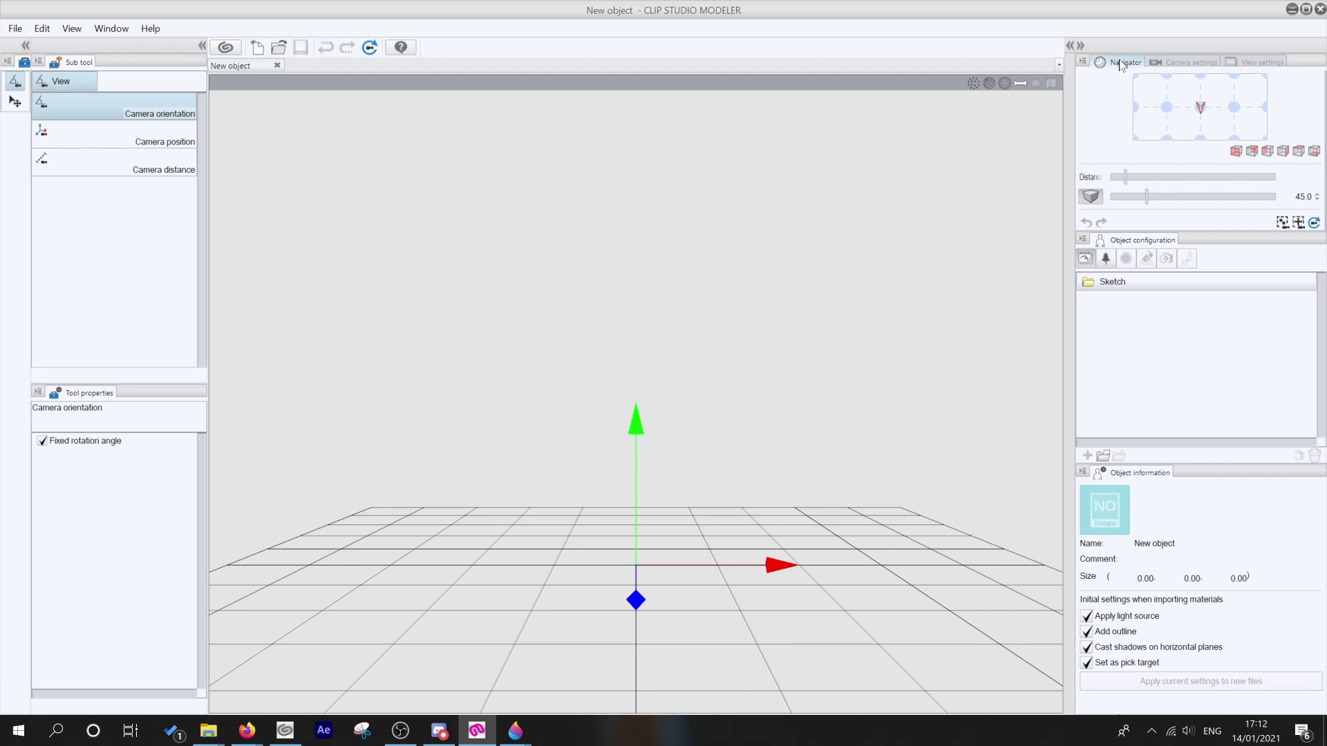
left_click(1190, 63)
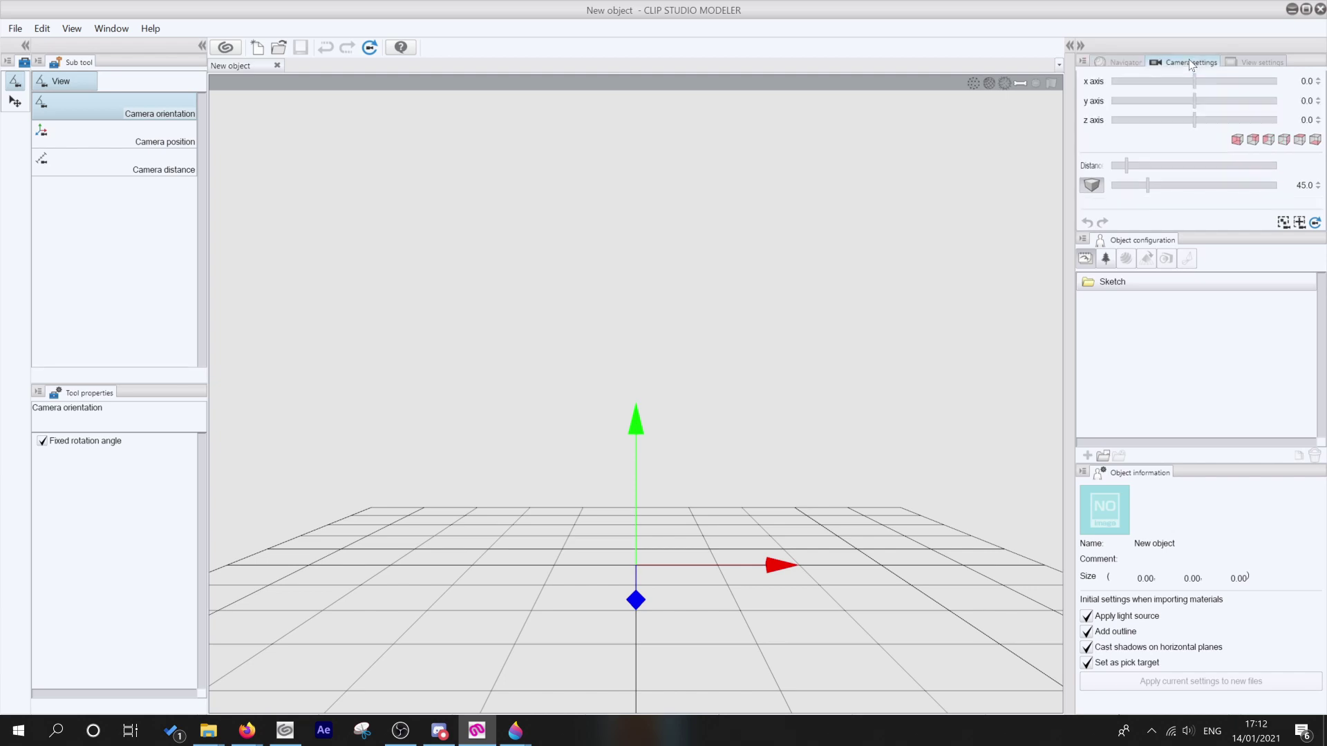
left_click(1252, 63)
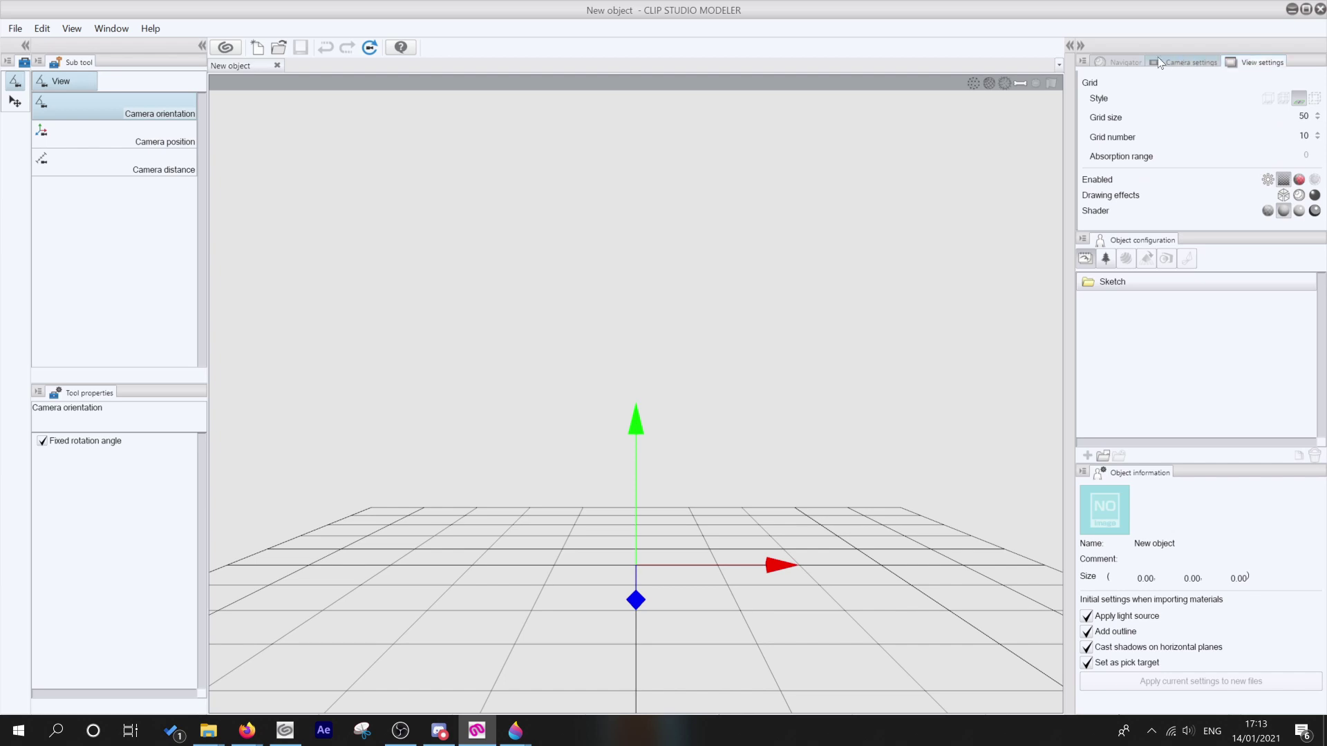
left_click(1124, 63)
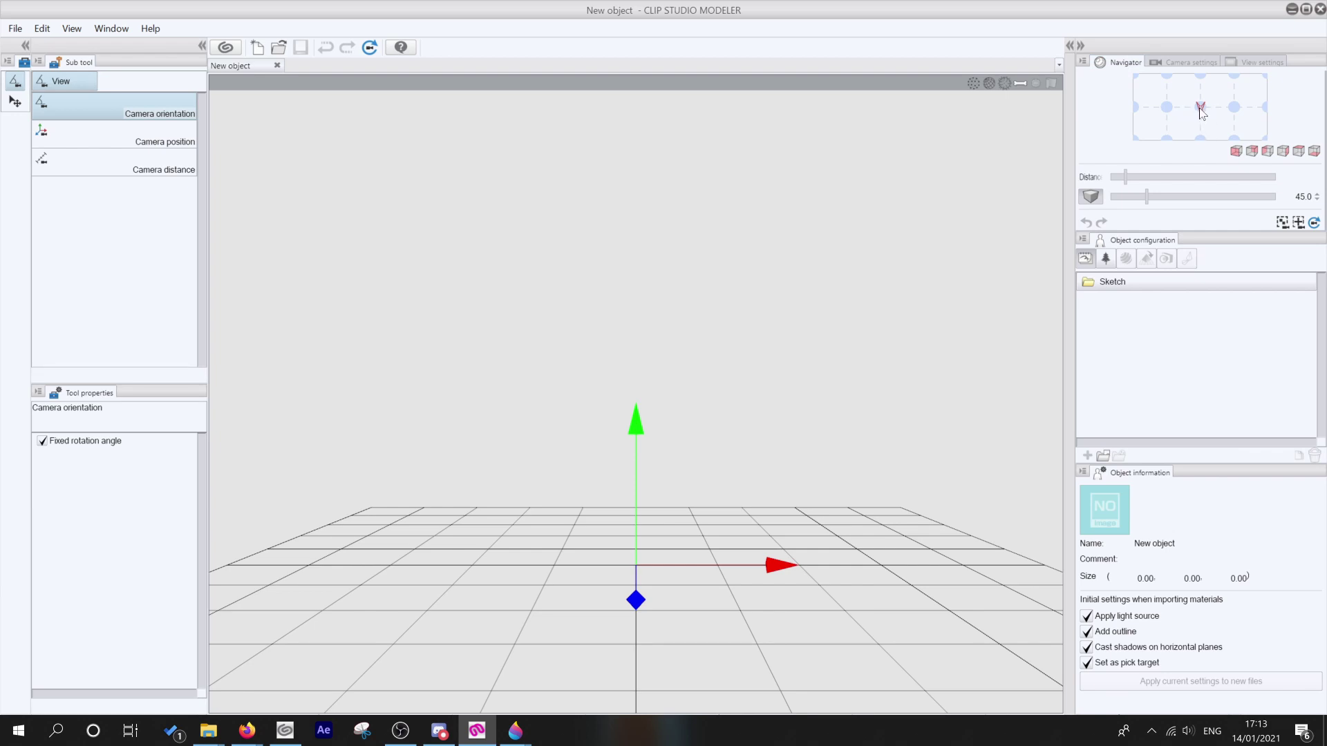
Step: Orbit the camera to an angled view of the grid and set the perspective angle to 45
mouse_move(1201, 111)
left_mouse_down()
mouse_move(1217, 118)
mouse_move(1187, 123)
mouse_move(1202, 133)
mouse_move(1190, 110)
mouse_move(1198, 121)
left_mouse_up()
mouse_move(1130, 172)
left_mouse_down()
mouse_move(1171, 168)
mouse_move(1127, 176)
mouse_move(1150, 176)
mouse_move(1128, 177)
mouse_move(1164, 195)
mouse_move(1225, 195)
mouse_move(1104, 205)
left_mouse_up()
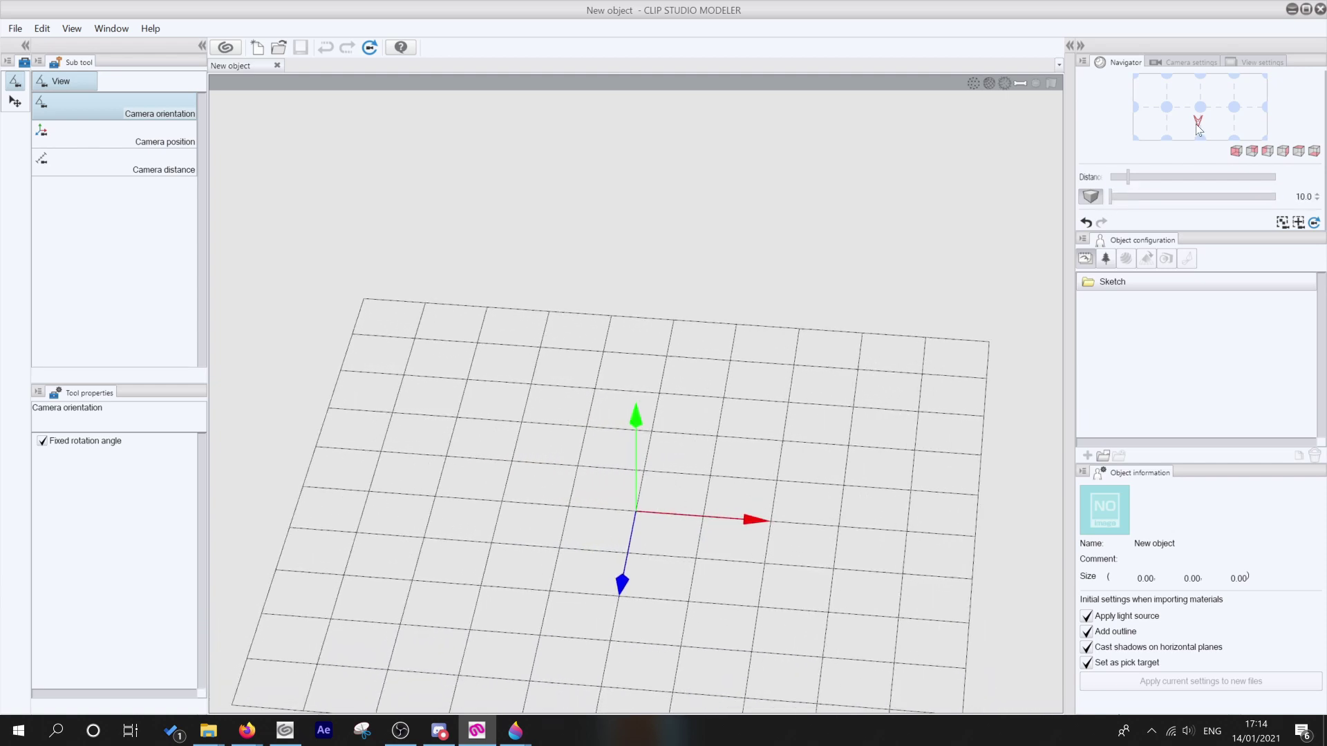
left_click_drag(1198, 122, 1219, 120)
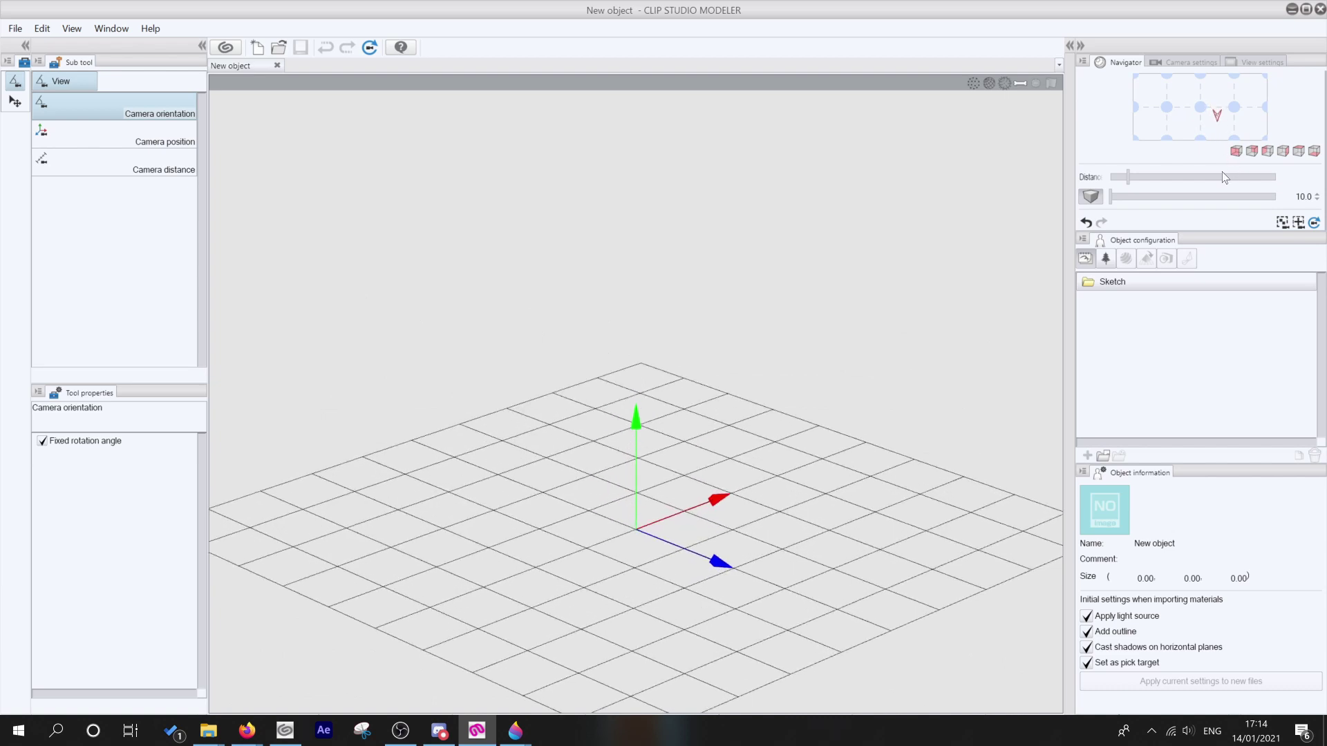
double_click(1303, 197)
type("45")
key("Return")
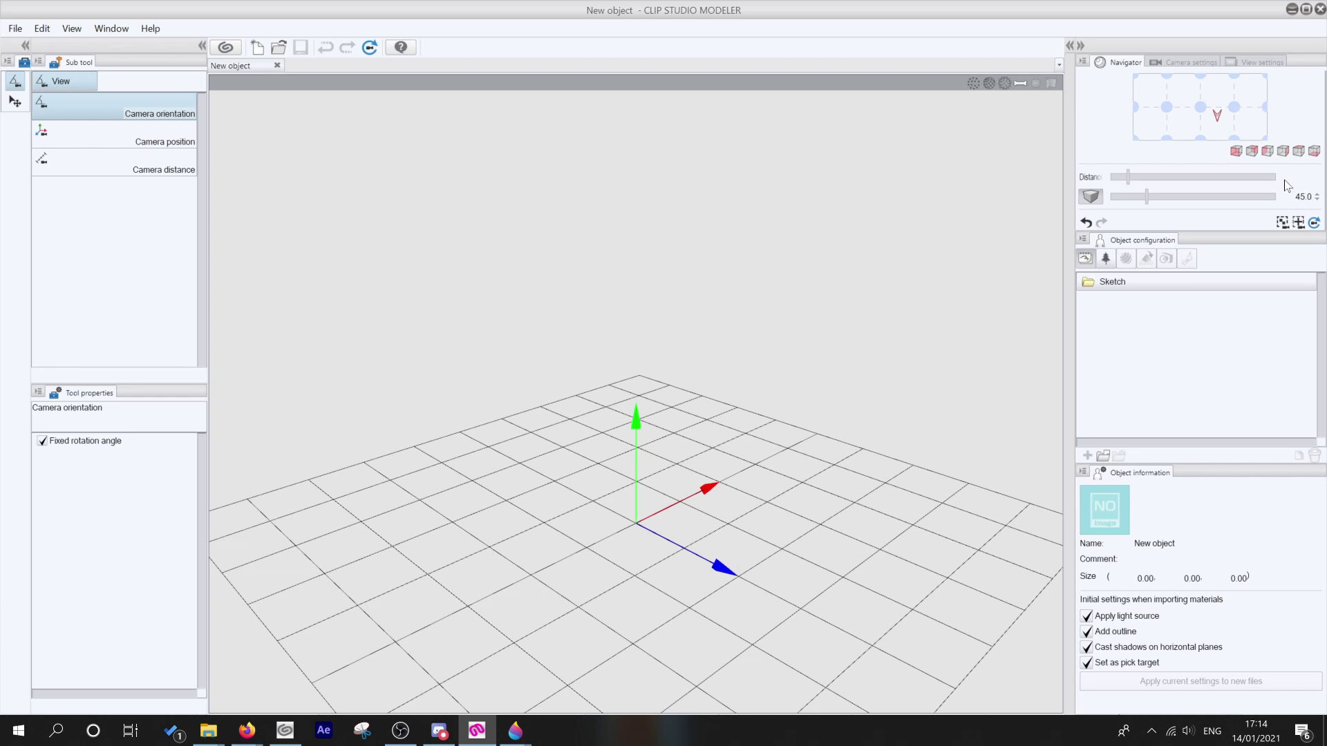
Step: Try rotating the camera around its x and z axes, then close the New object document
left_click(1195, 64)
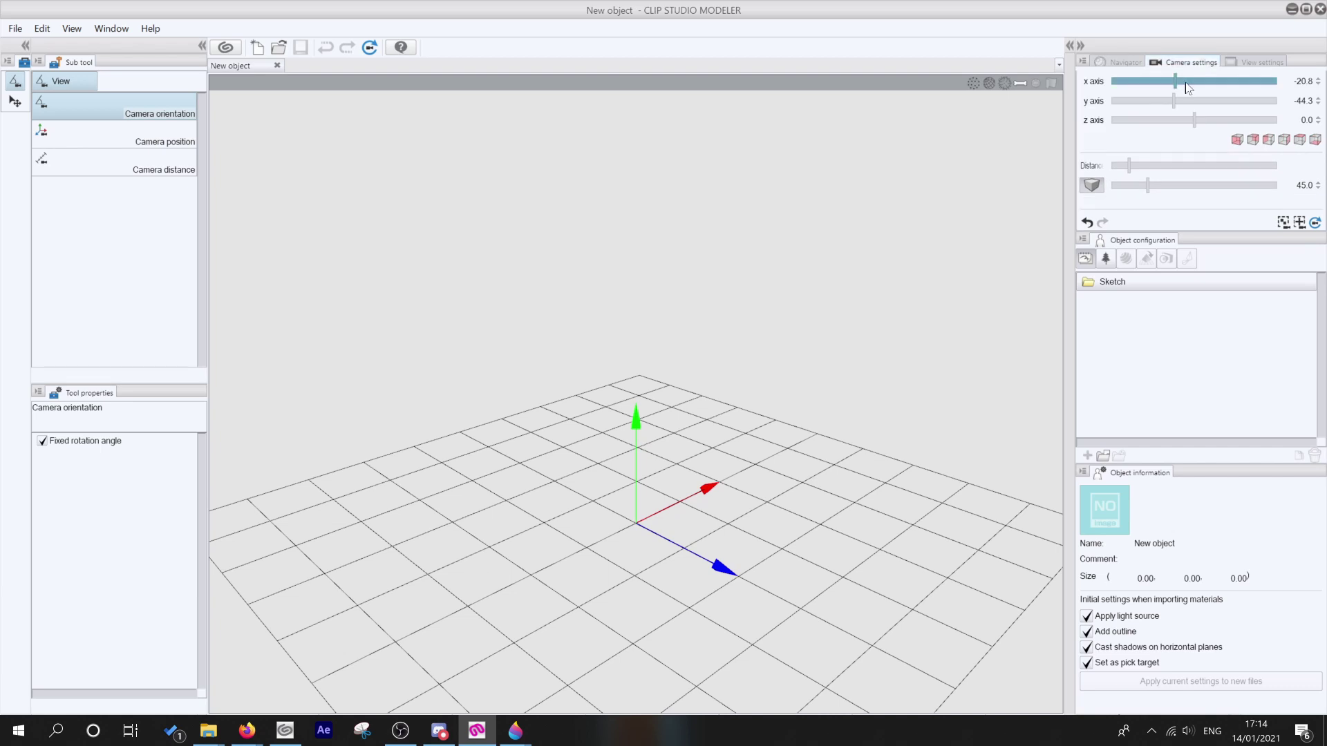
left_click(1176, 82)
left_click_drag(1176, 82, 1202, 121)
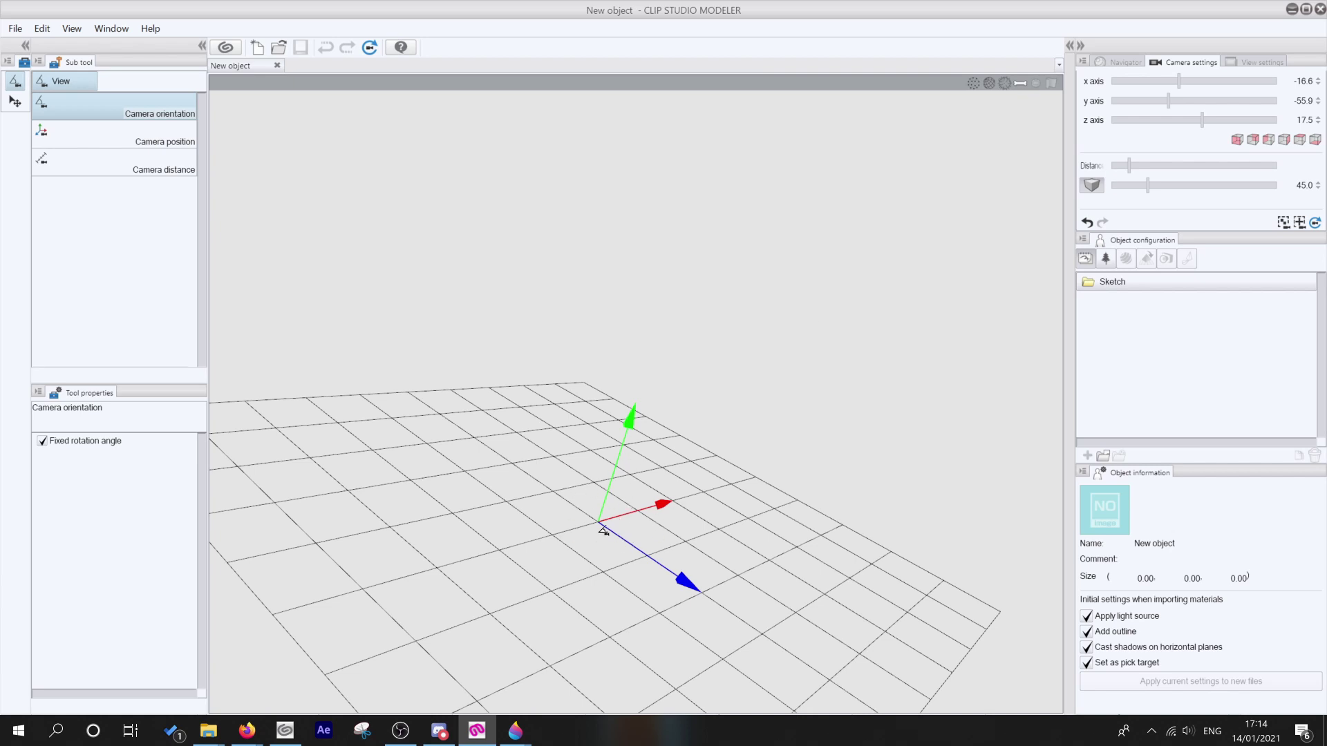
left_click_drag(1204, 123, 1153, 84)
left_click(1252, 62)
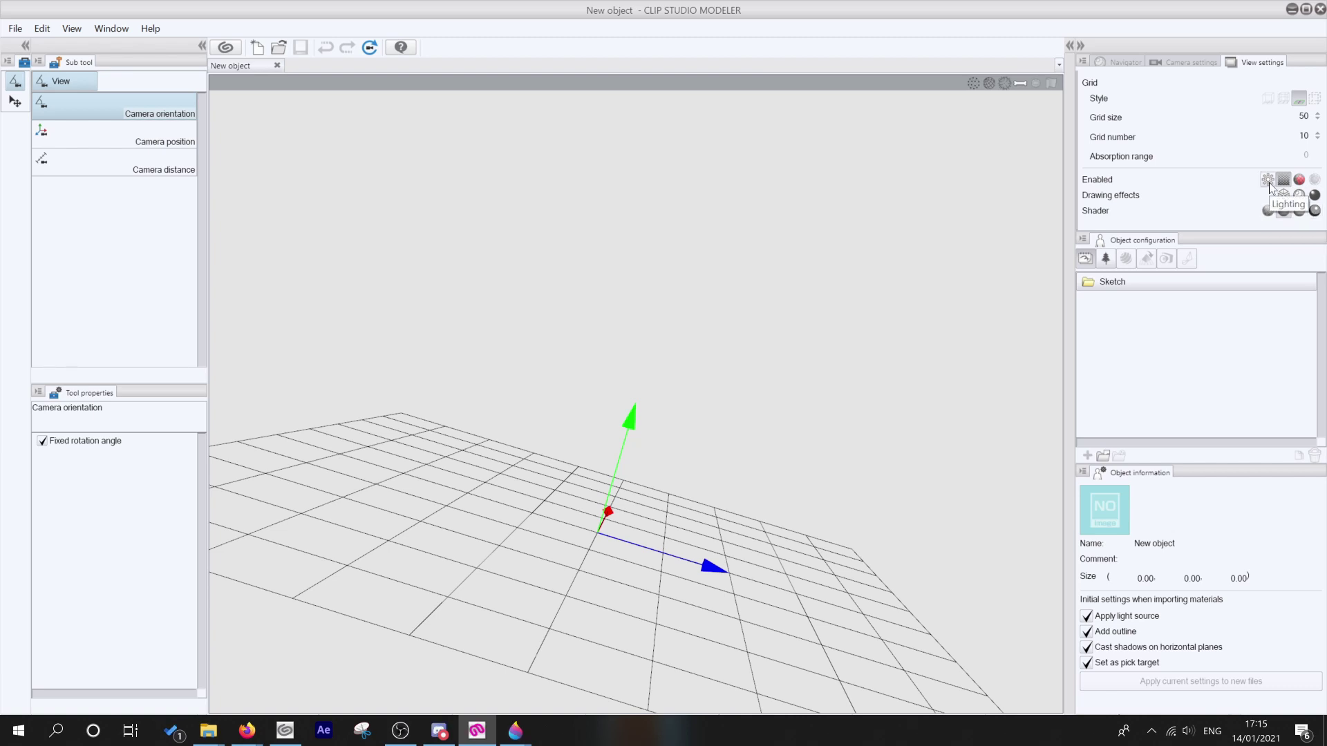
left_click(276, 62)
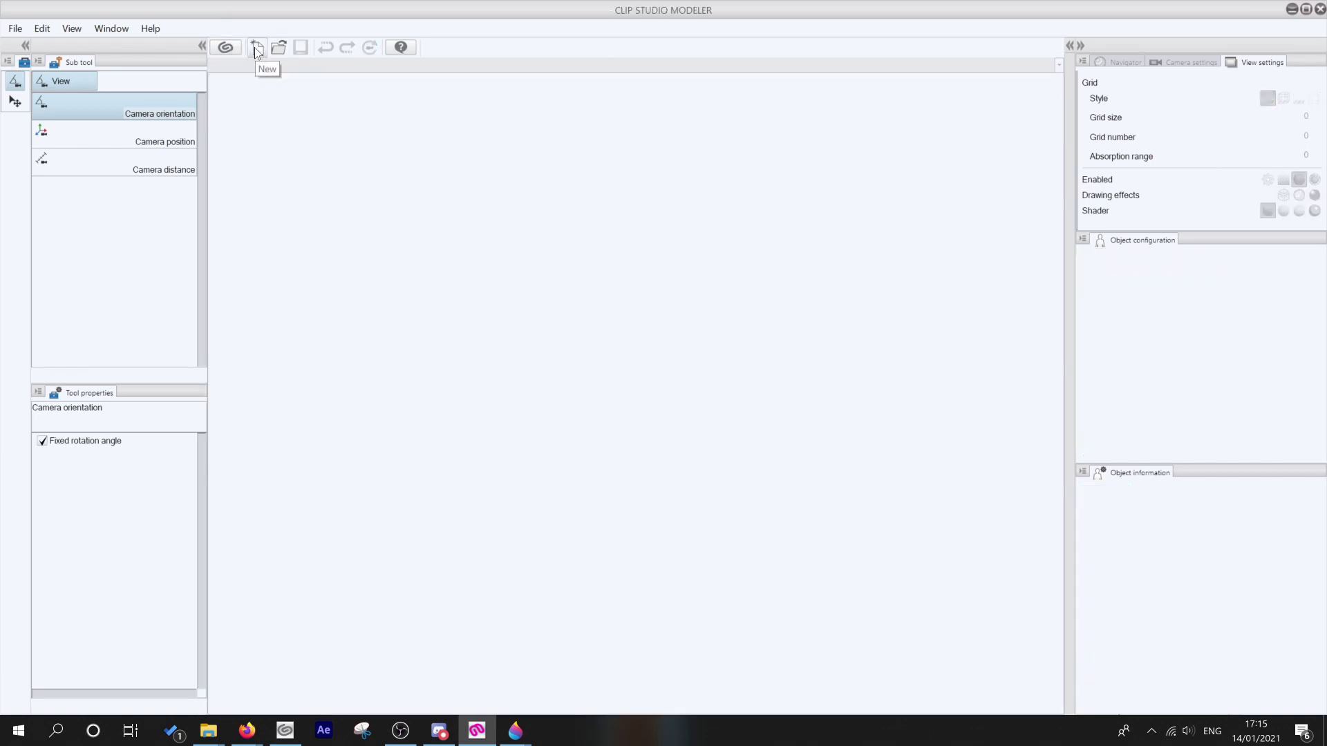
Step: Create a new blank 3D object document and select its Sketch item
left_click(256, 48)
left_click(665, 194)
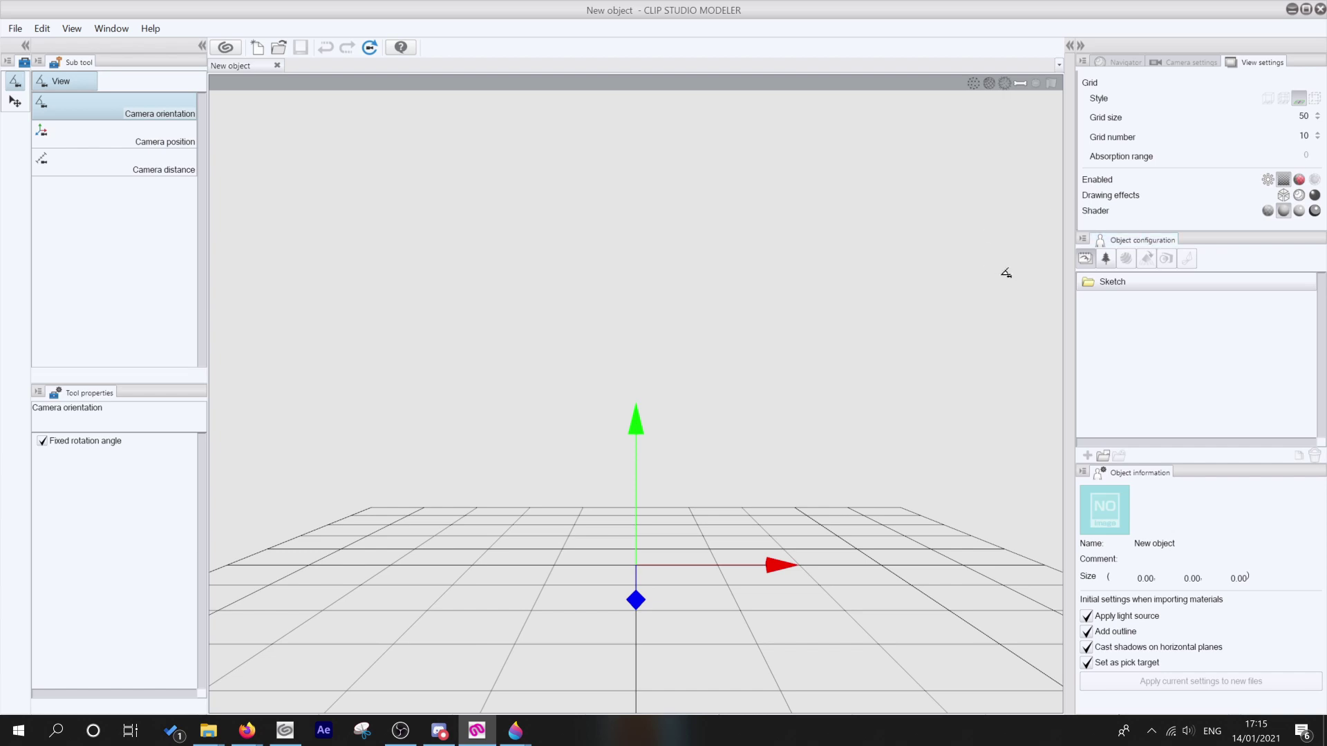
left_click(1110, 286)
Step: Show the object's node hierarchy, select Root node, and choose Add from file
left_click(1086, 262)
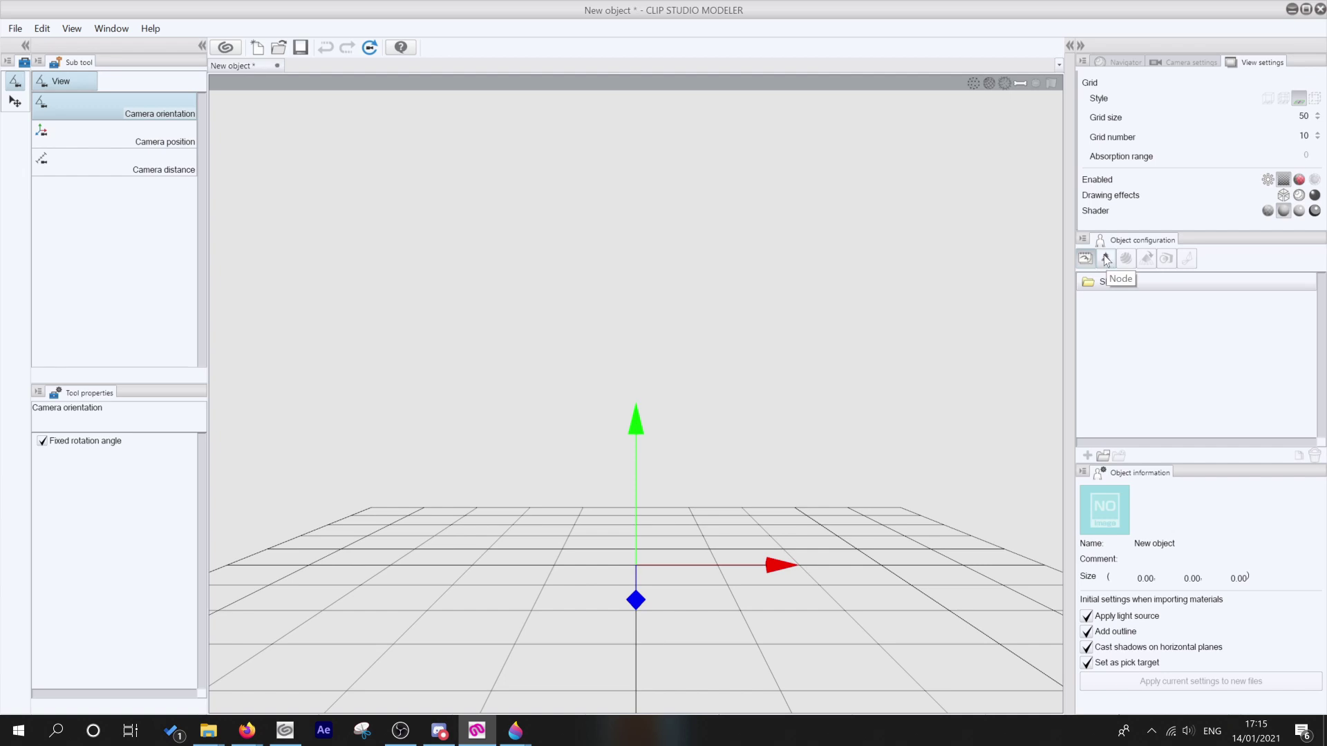
left_click(1106, 260)
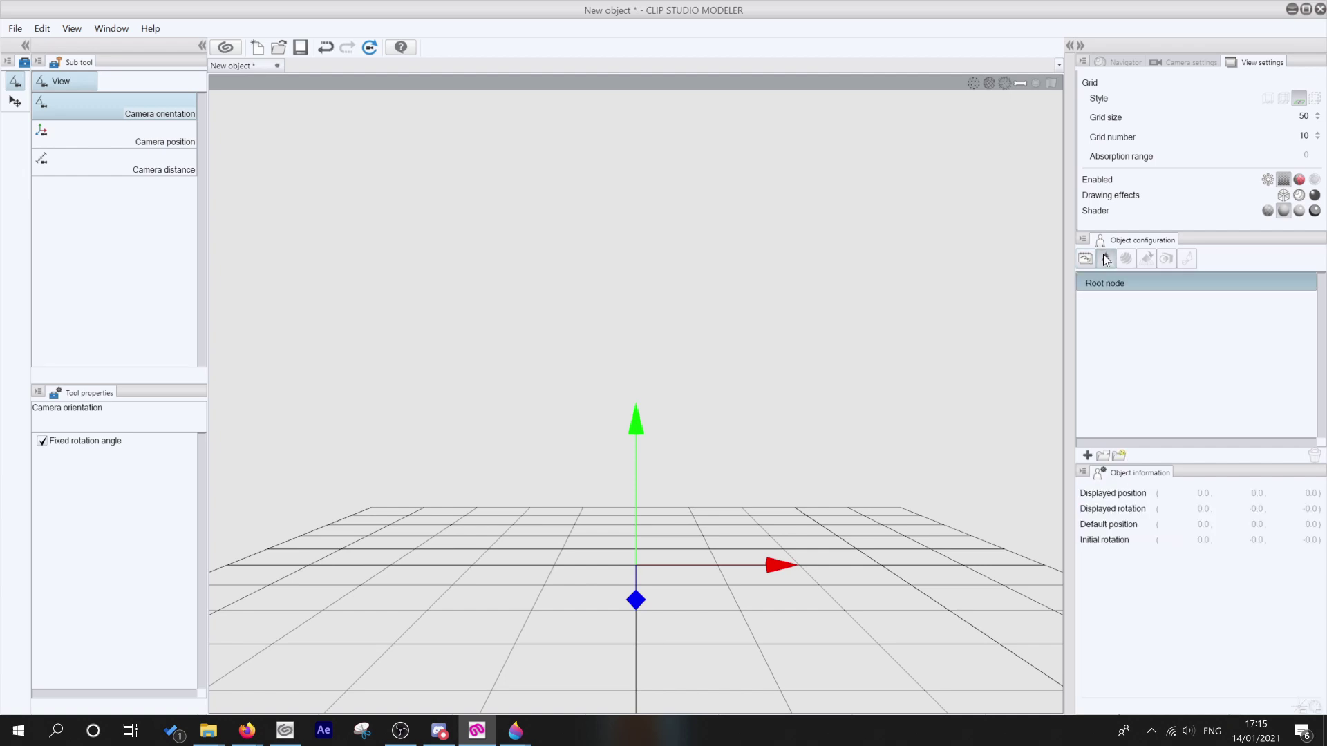
left_click(1097, 458)
Step: Review the free apartment 4 model's file formats on TurboSquid, then go to My Files downloads
mouse_move(251, 742)
left_click(330, 660)
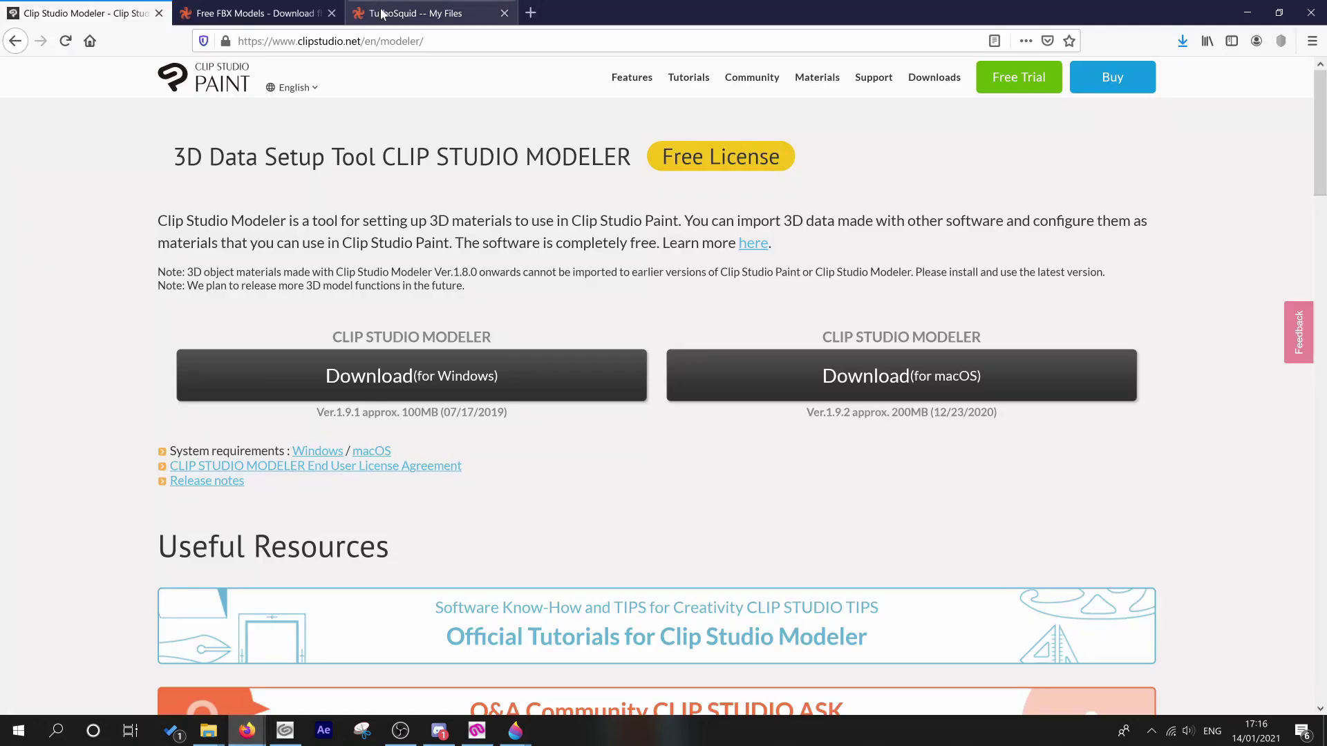
left_click(282, 18)
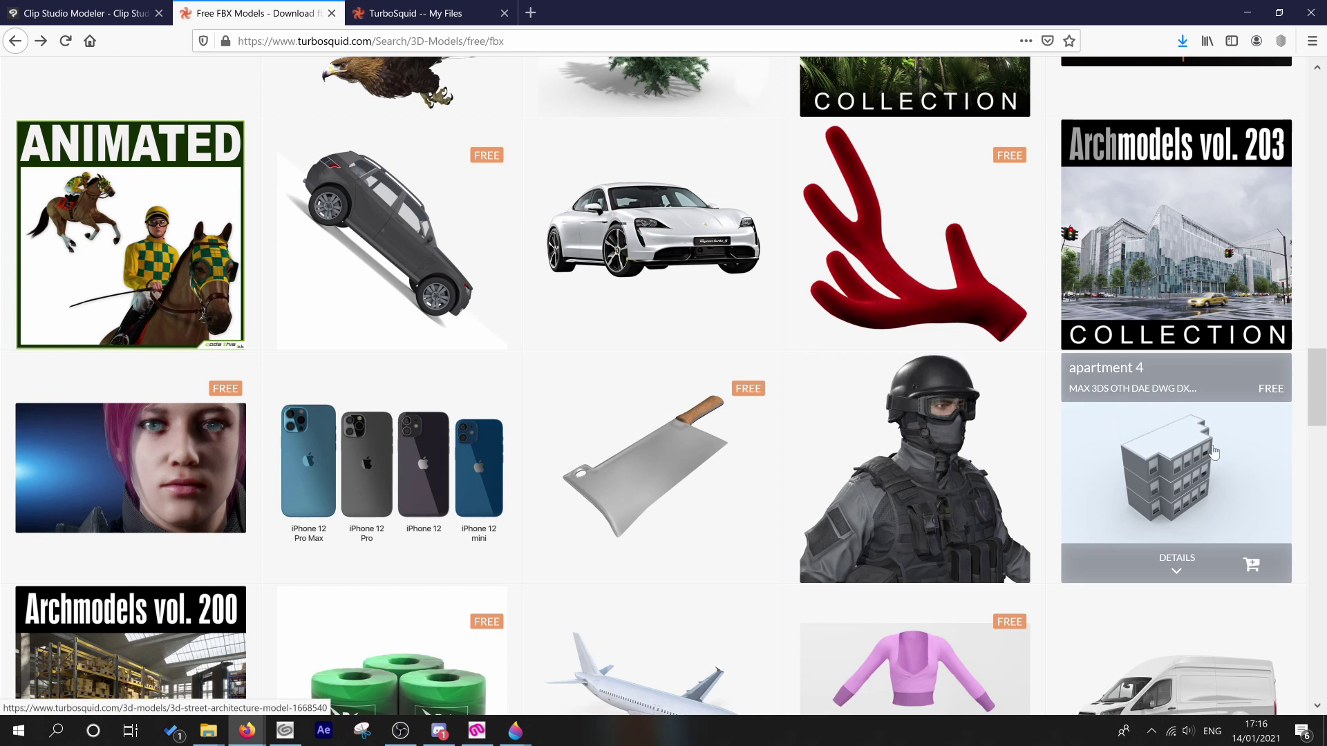
left_click(1176, 561)
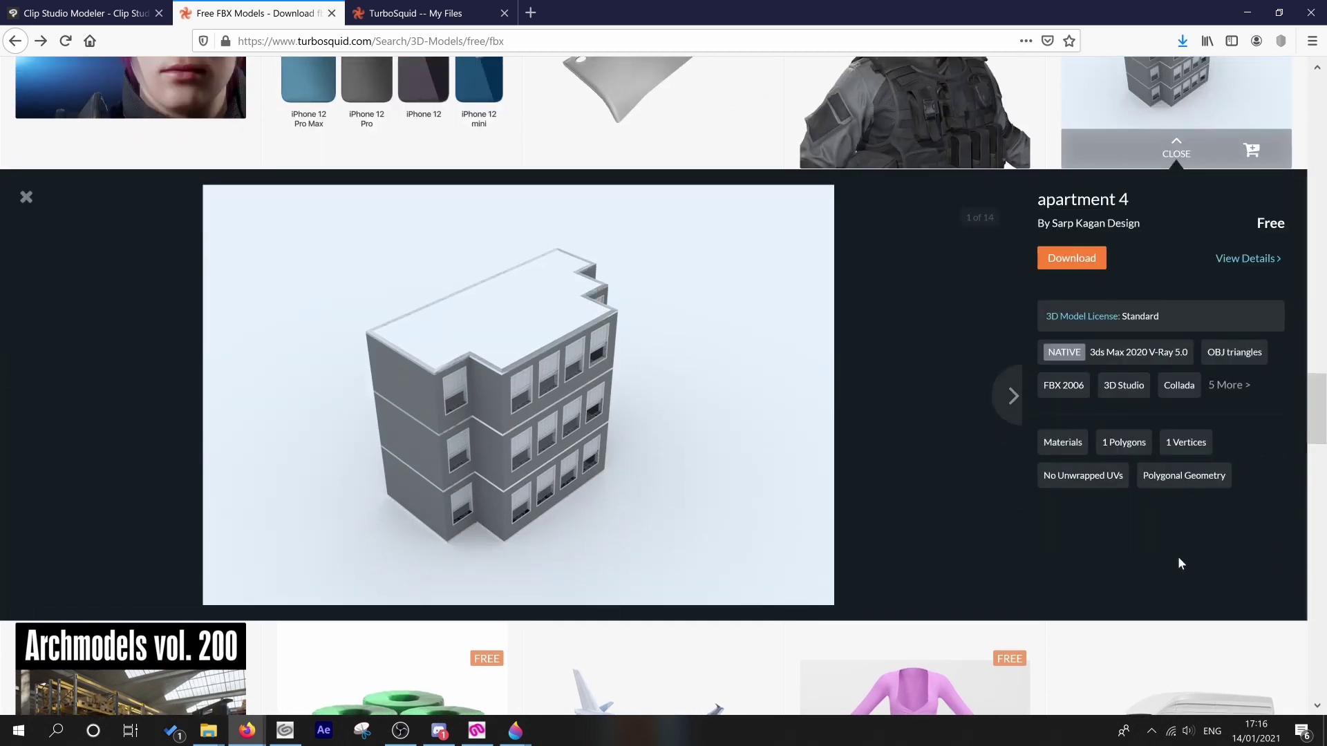
left_click(1237, 386)
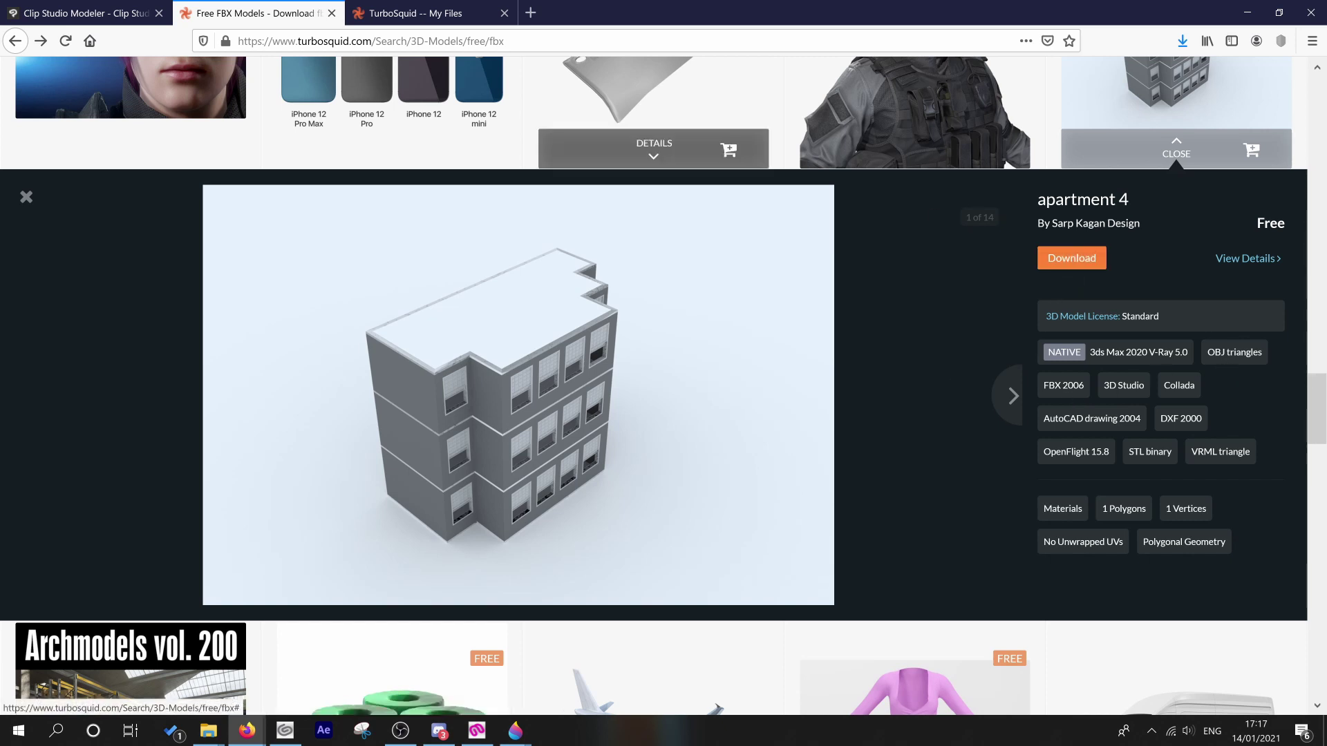
left_click(398, 15)
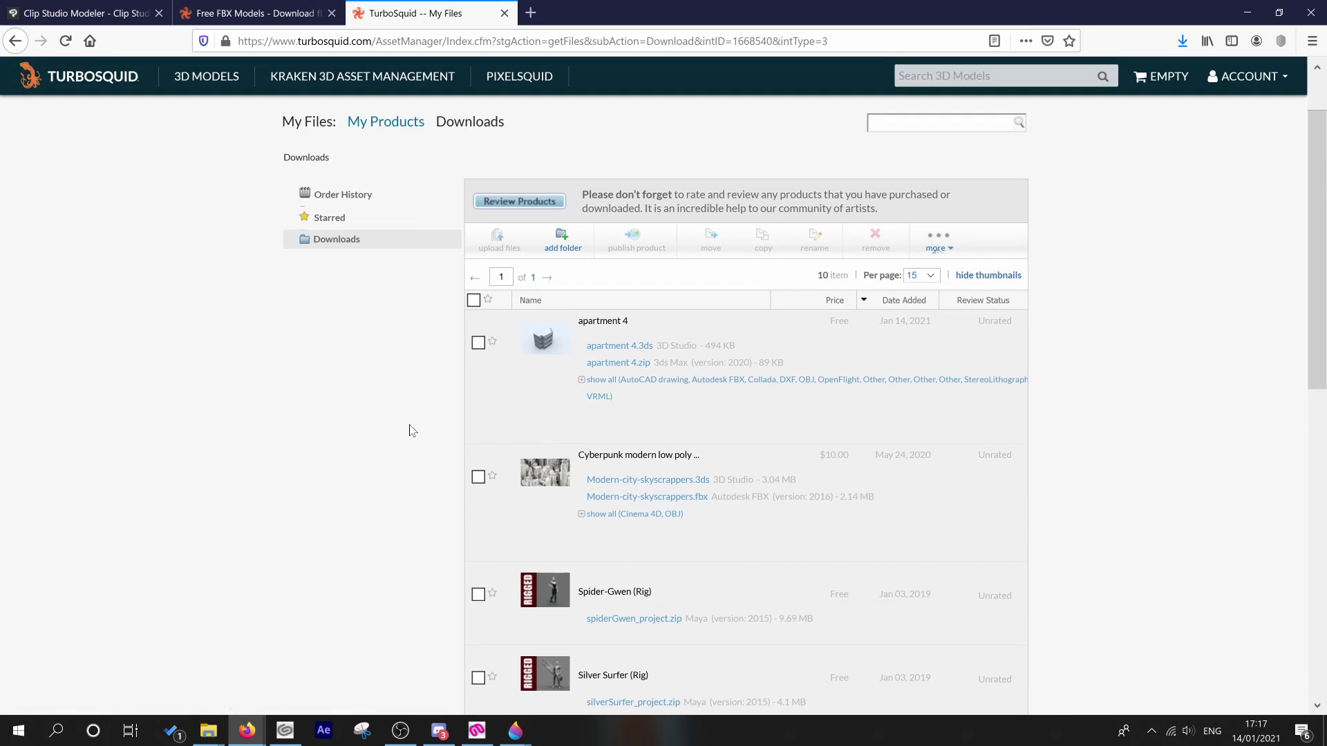
Step: List every available file format of apartment 4 in the downloads page
scroll(761, 474, "down", 10)
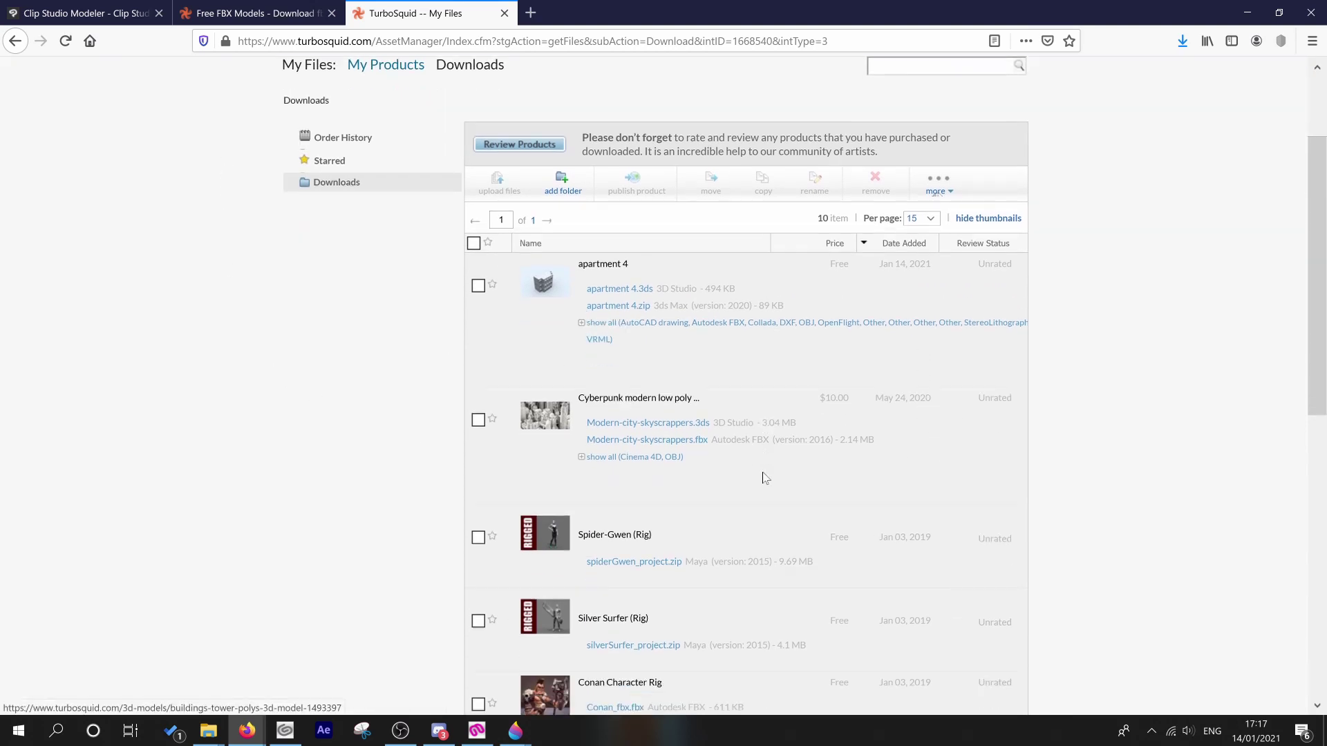
scroll(758, 459, "up", 5)
scroll(761, 451, "down", 2)
scroll(544, 249, "up", 5)
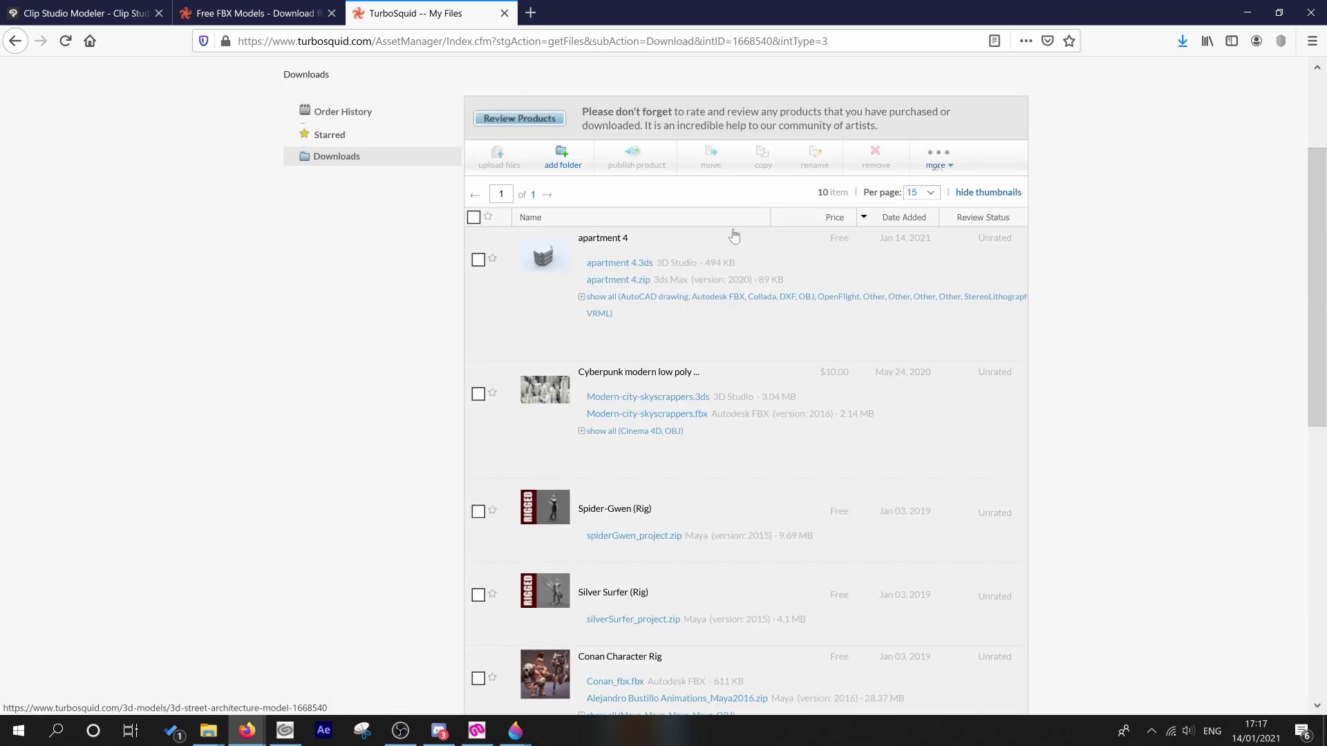
scroll(699, 246, "up", 1)
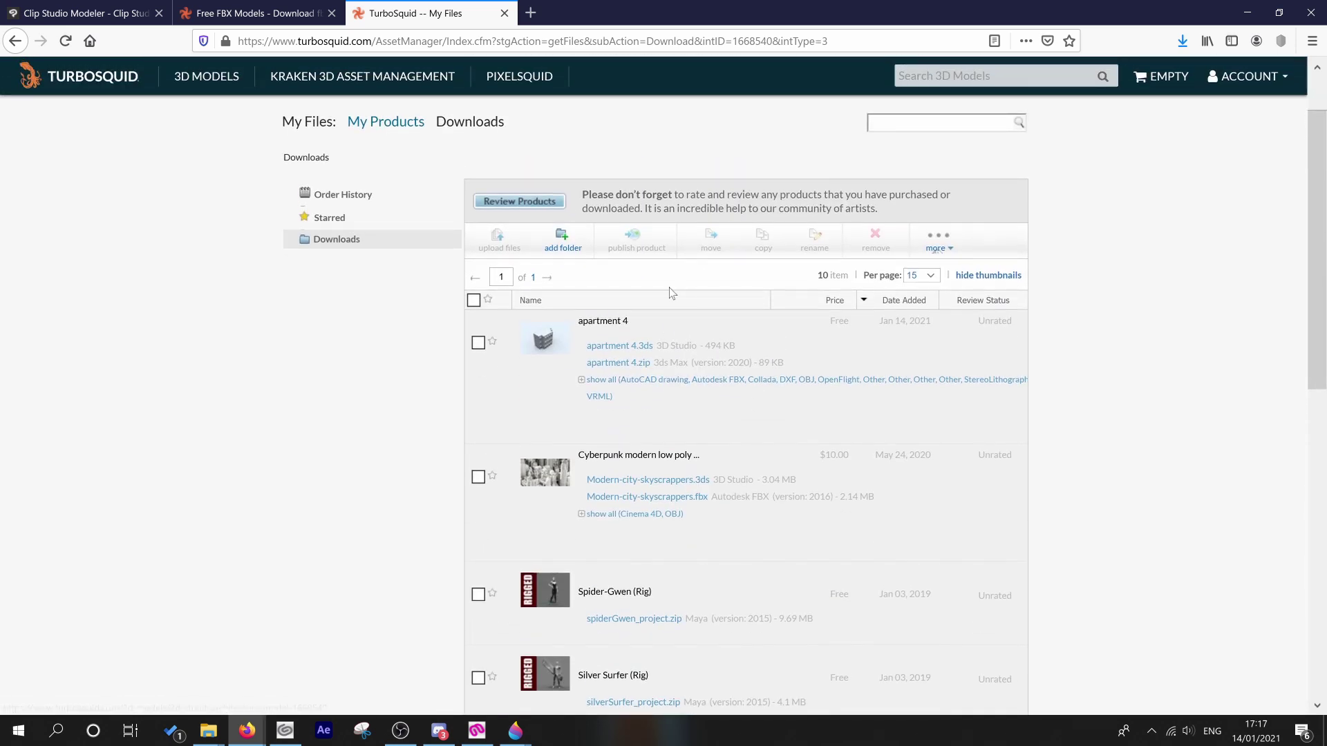
left_click(583, 381)
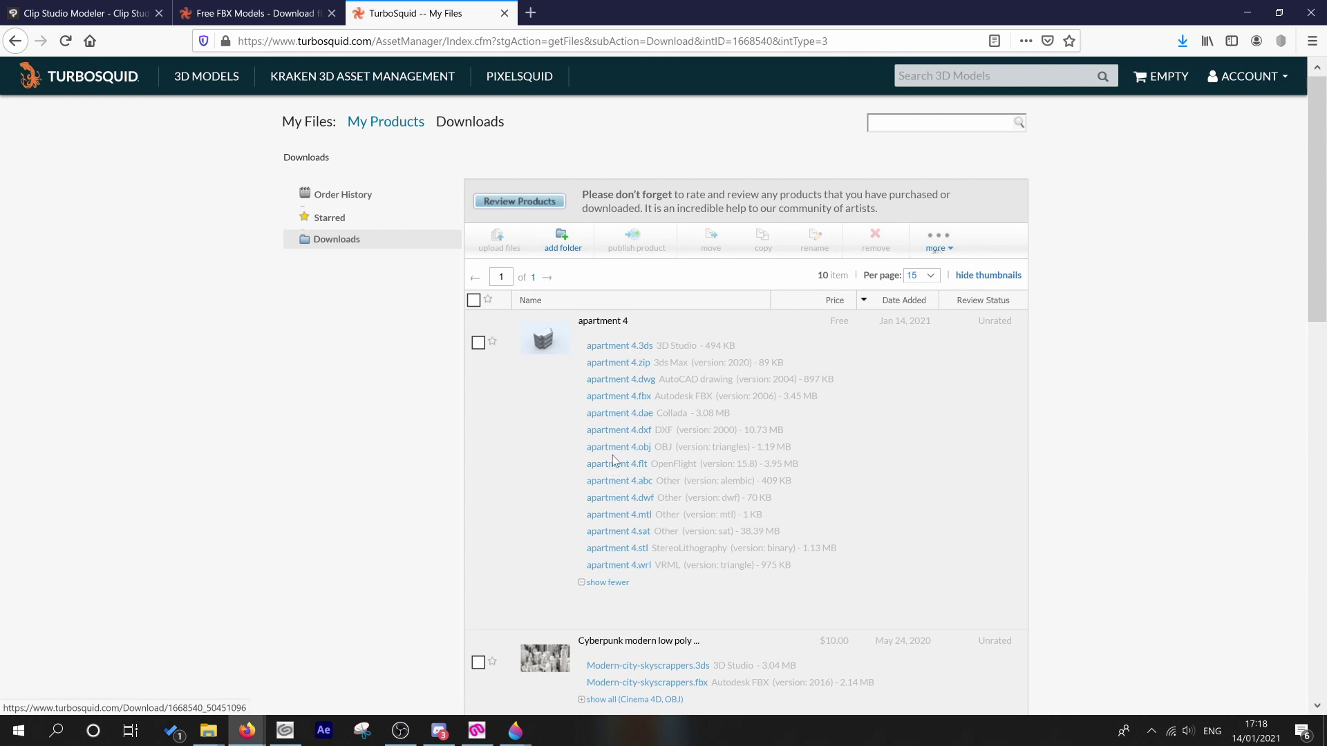
Step: Download apartment_4.fbx and open it in the default viewer
left_click(625, 397)
left_click(617, 399)
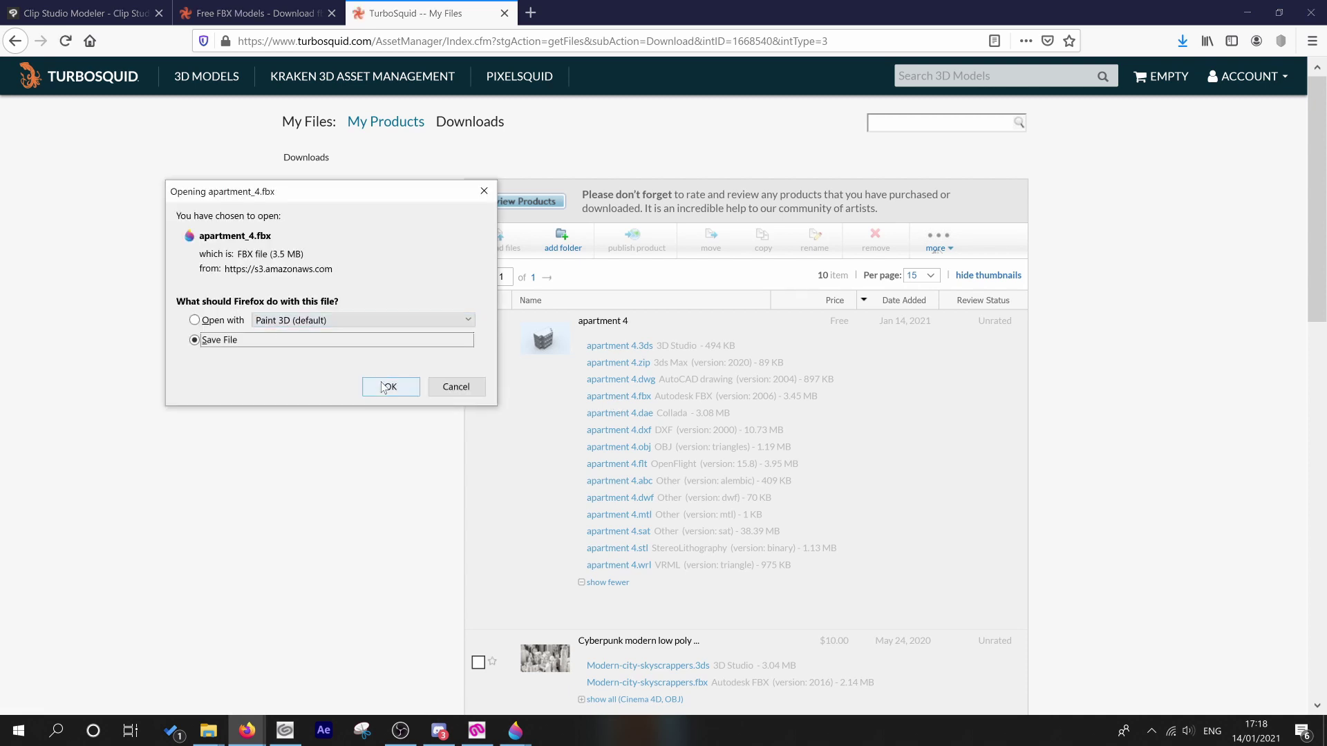
left_click(391, 388)
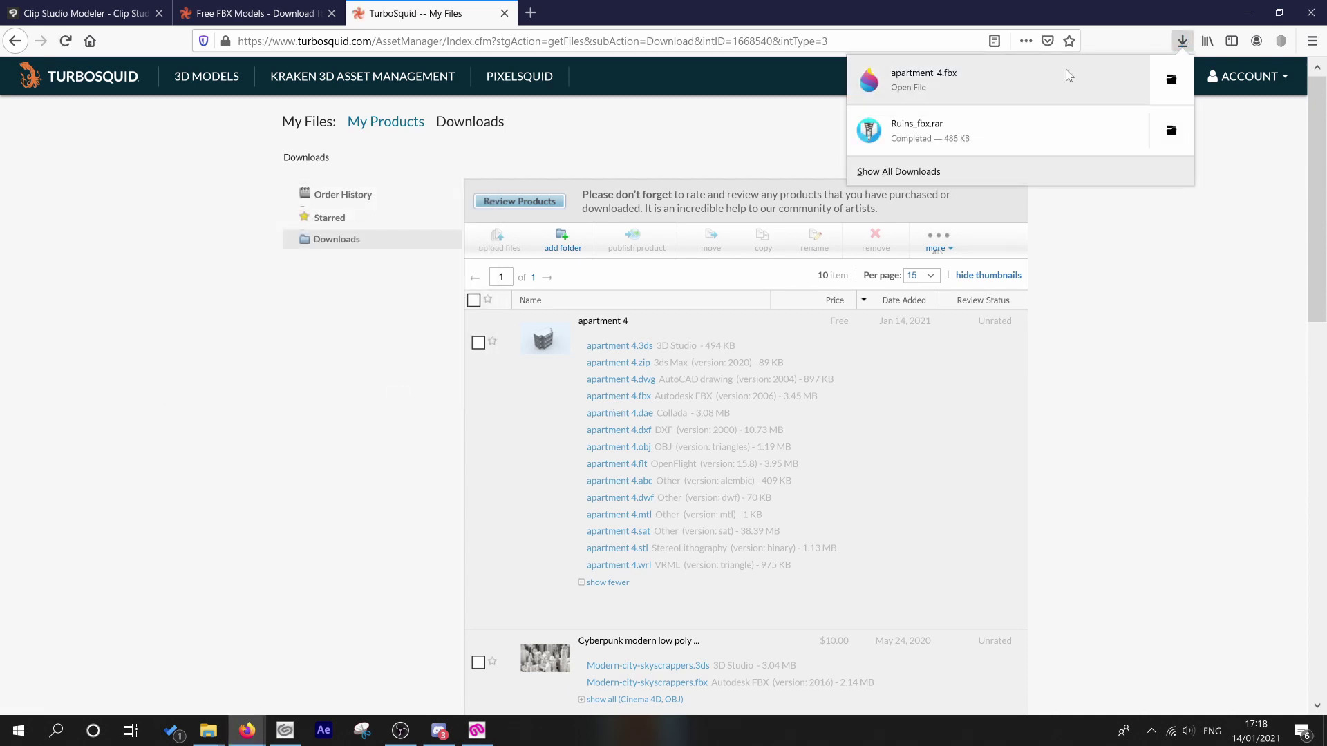
left_click(874, 88)
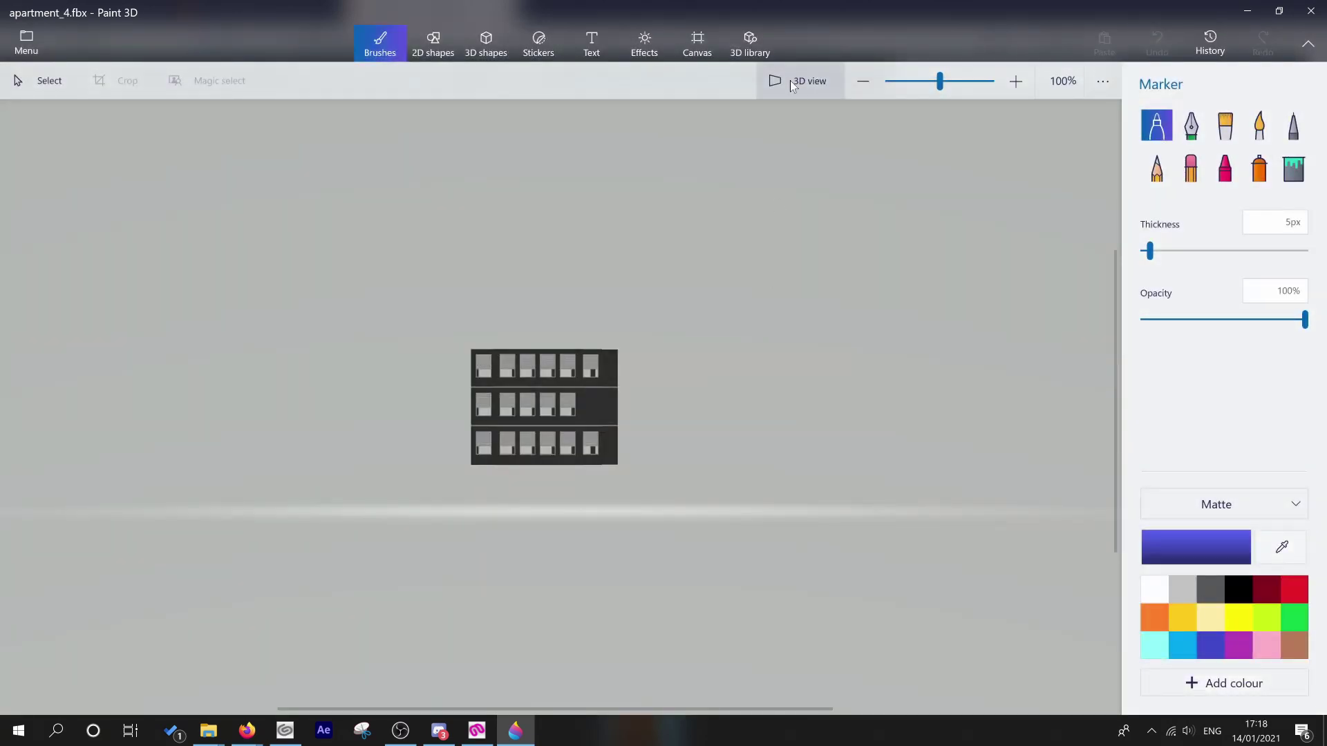
Step: Turn on Paint 3D's 3D view and orbit apartment_4 to see another side
left_click(793, 82)
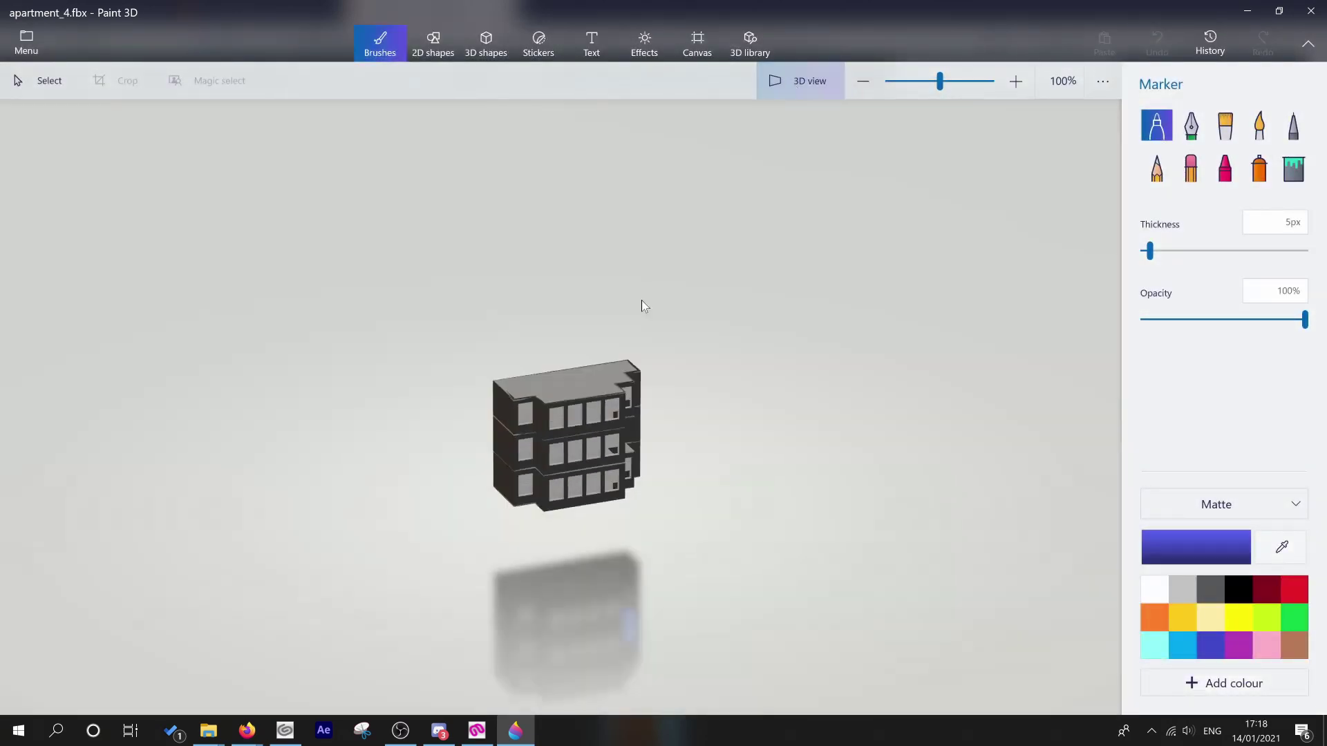
scroll(580, 396, "up", 5)
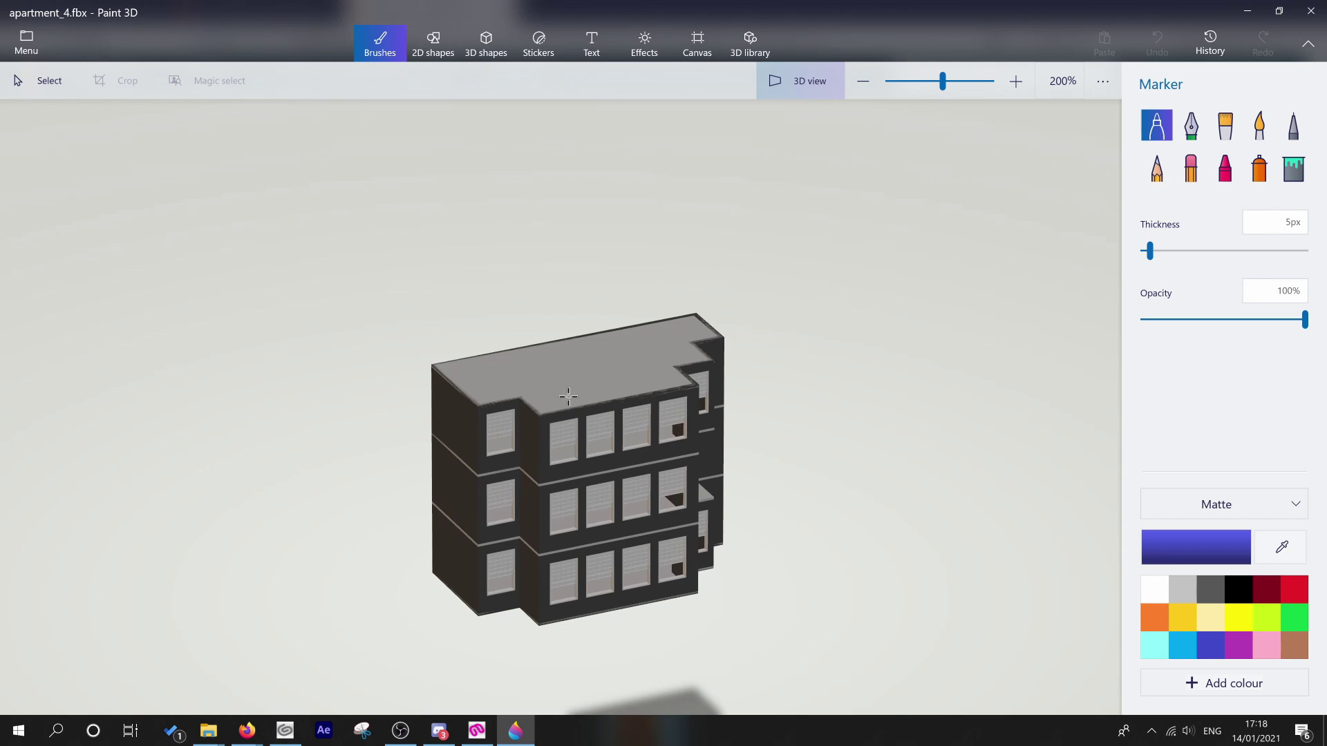
scroll(579, 396, "down", 2)
right_click_drag(597, 434, 792, 265)
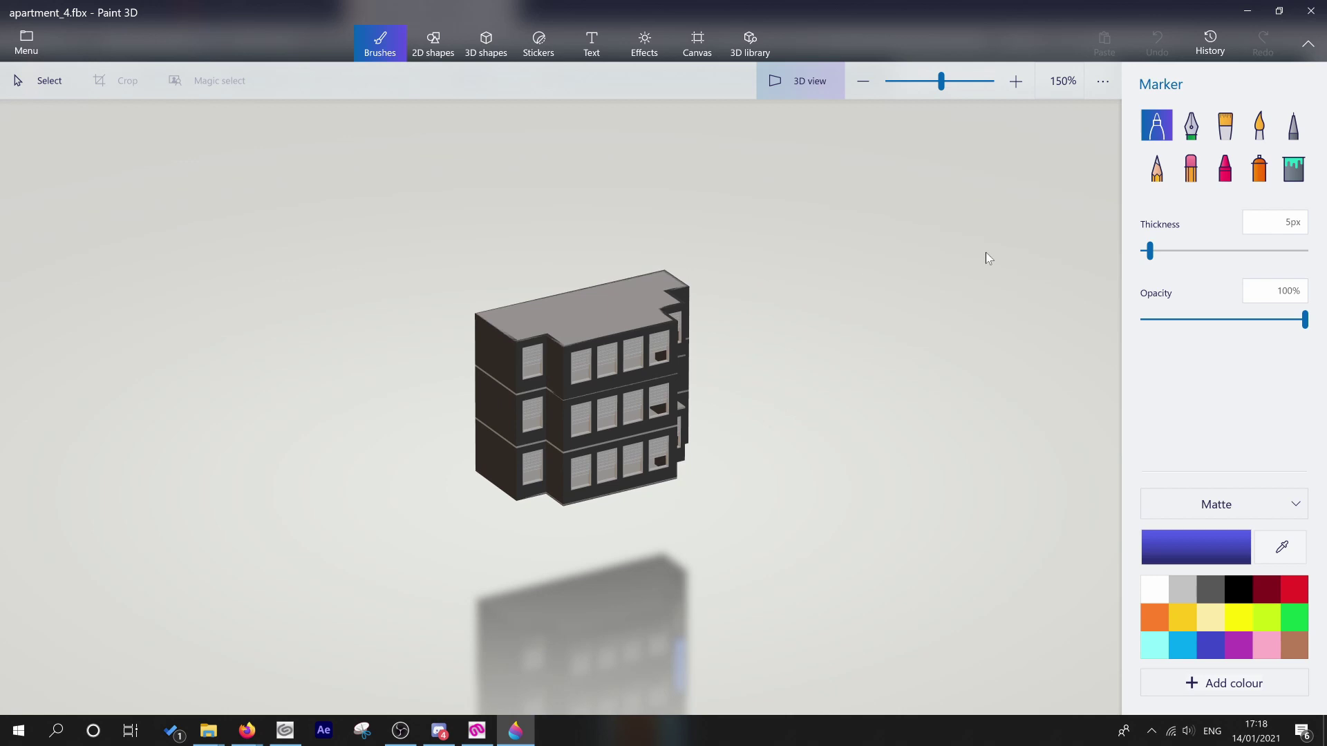
Step: Close the 3D preview app and bring Clip Studio Modeler's empty New object to the front
left_click(1310, 11)
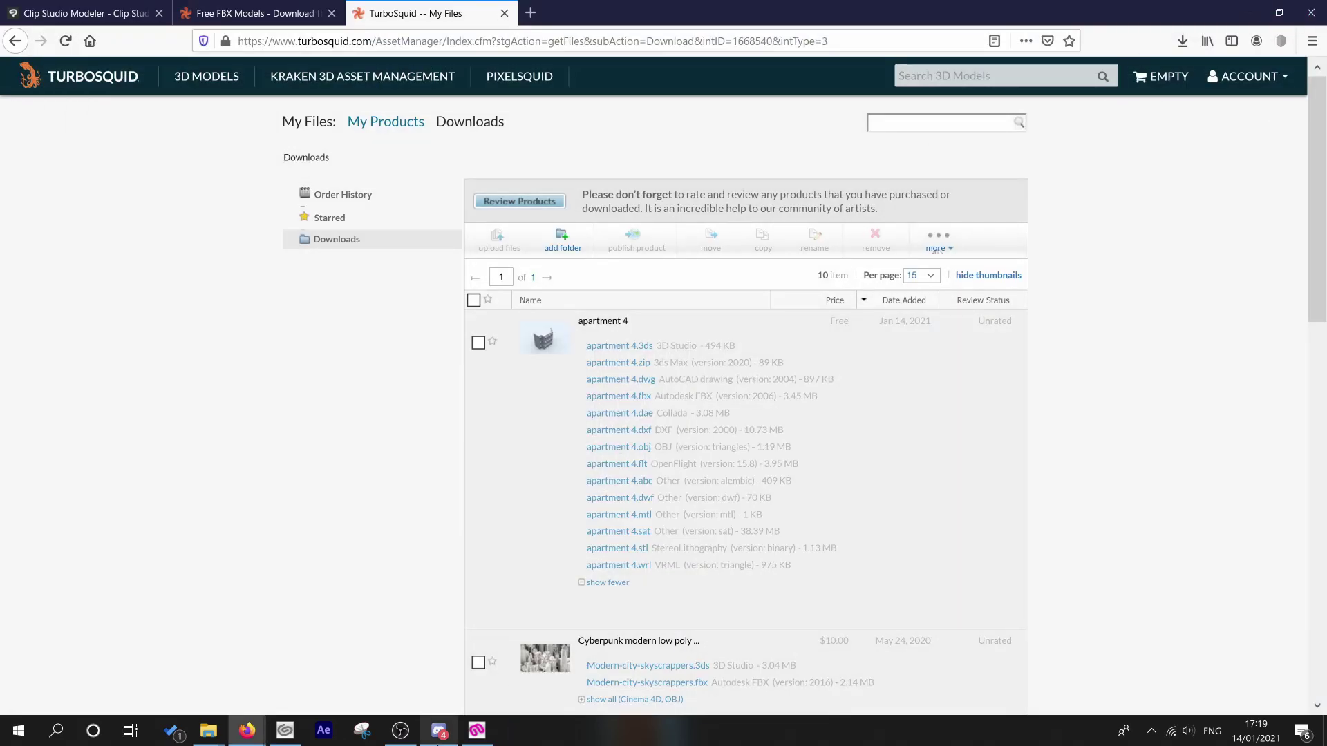
left_click(477, 732)
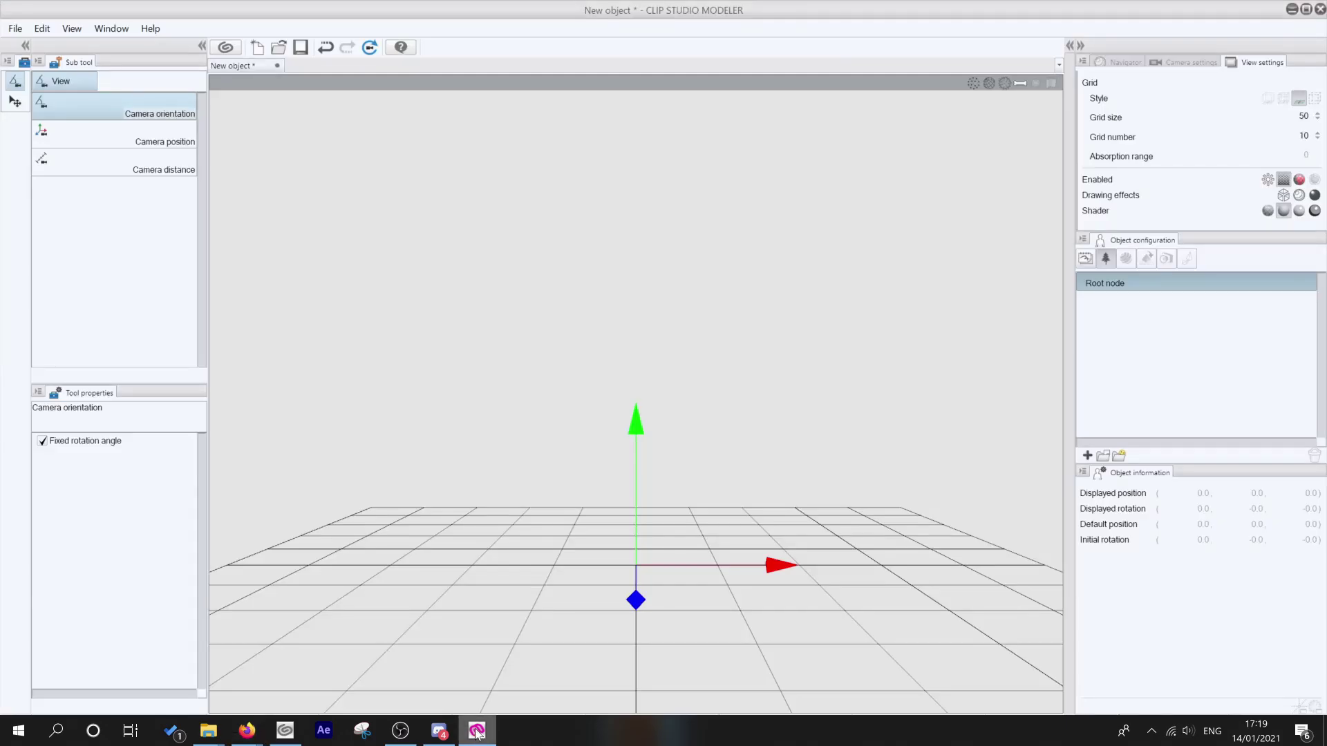
Step: Add a model from file, choosing apartment_4.fbx in the Downloads folder
left_click(1102, 457)
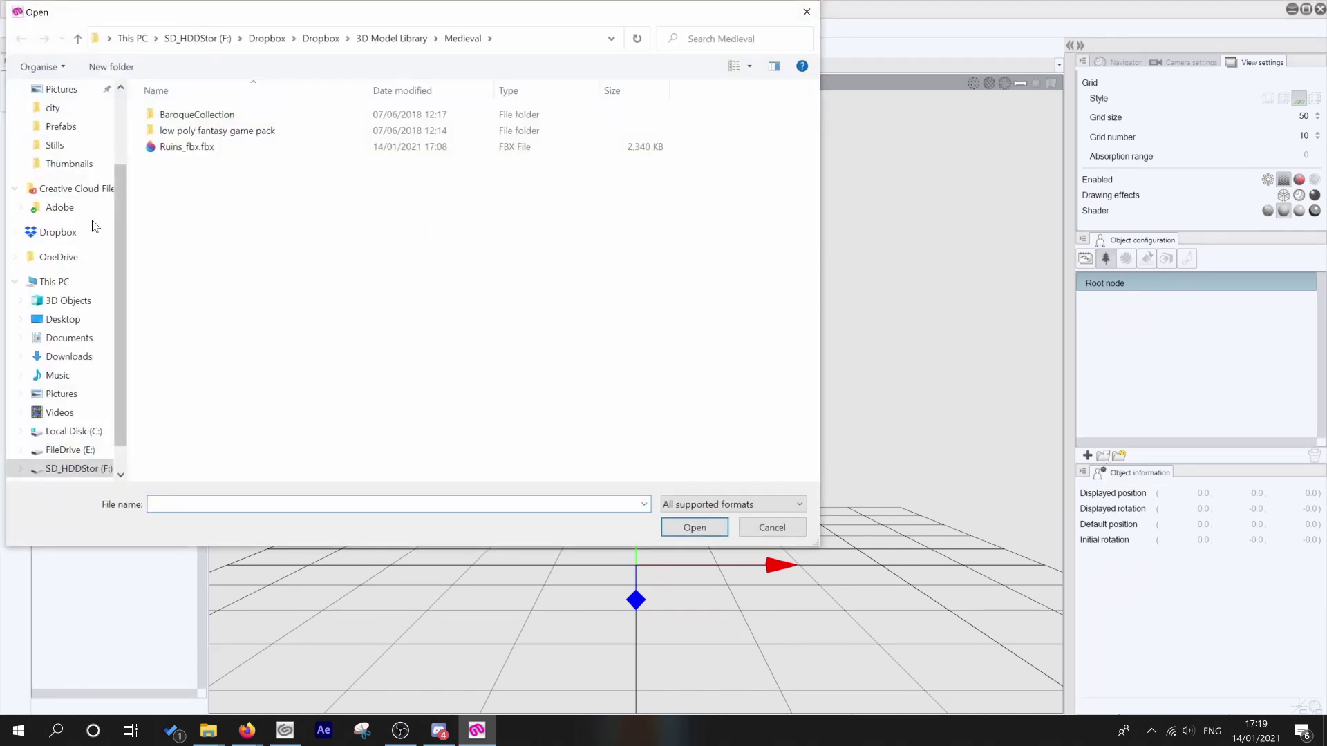
left_click(173, 129)
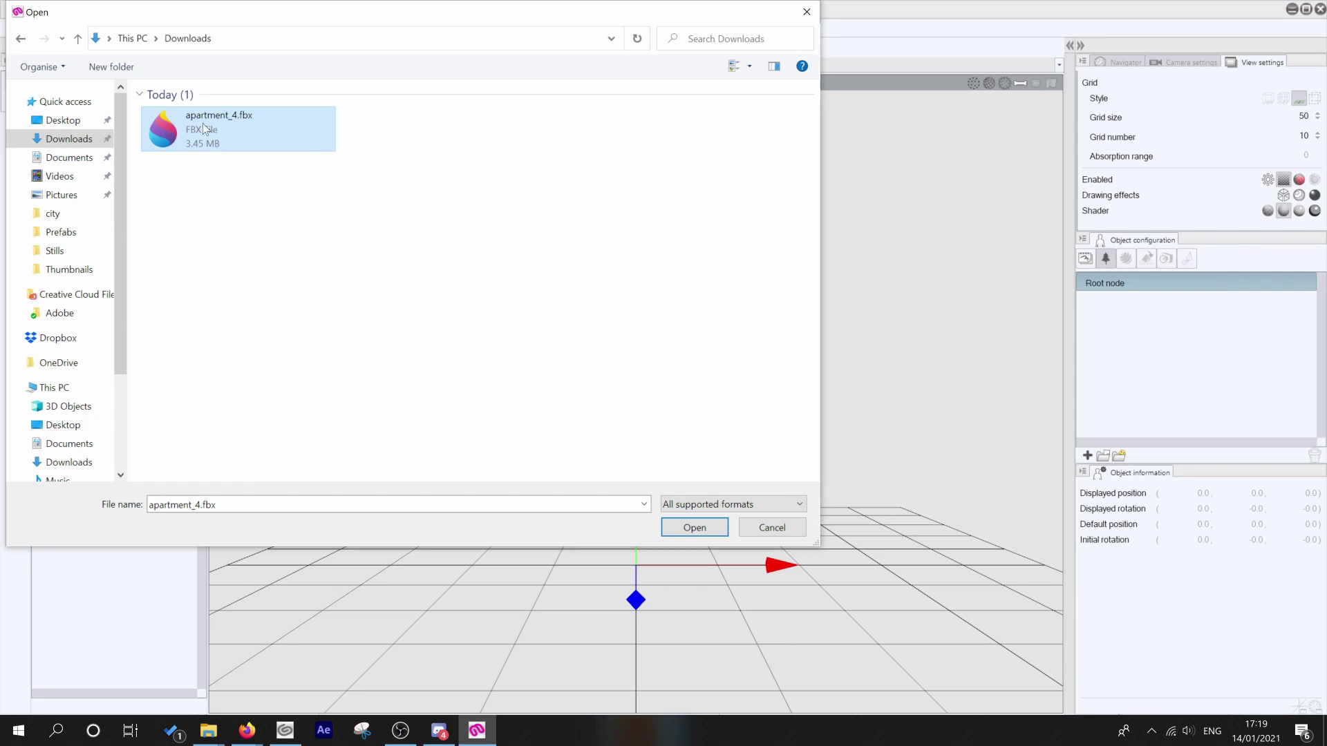
Step: Import apartment_4.fbx, pull the camera back in the Navigator and fit the whole building in view
left_click(695, 527)
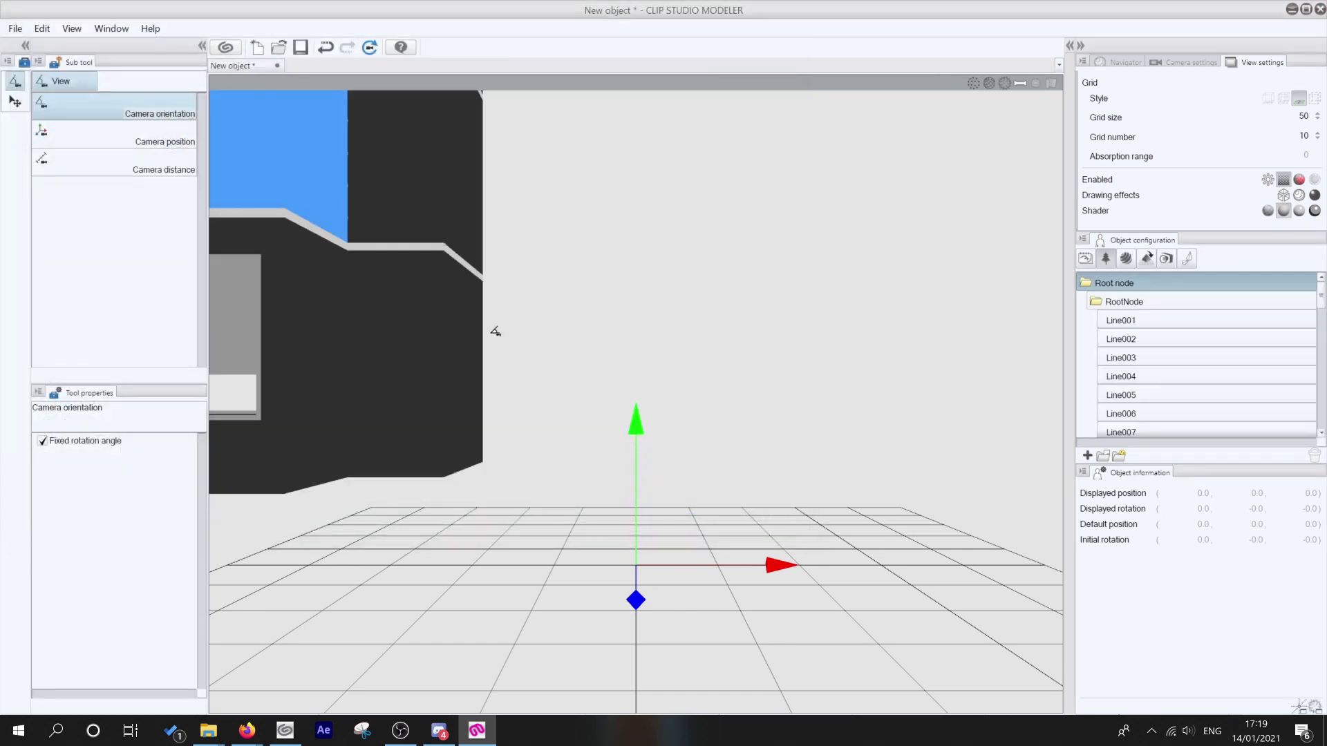
left_click(1116, 63)
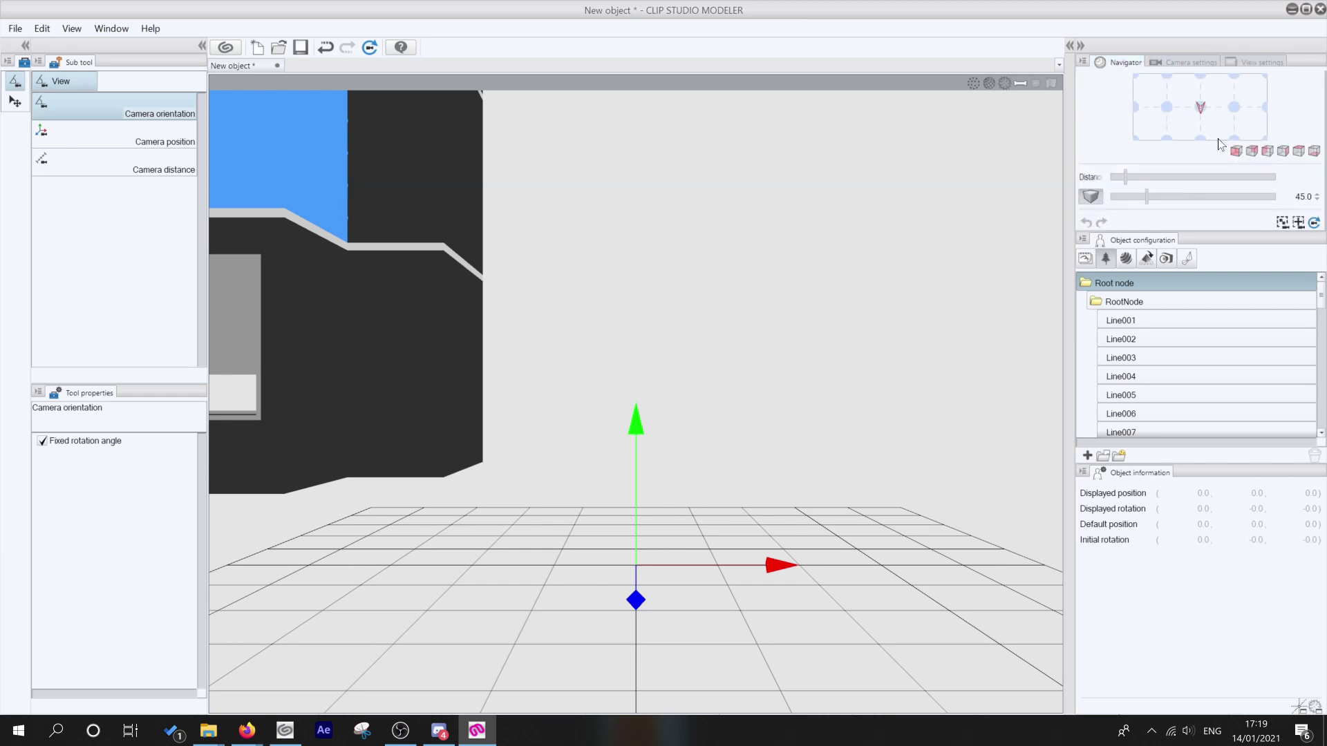
left_click_drag(1125, 177, 1180, 168)
left_click(1278, 224)
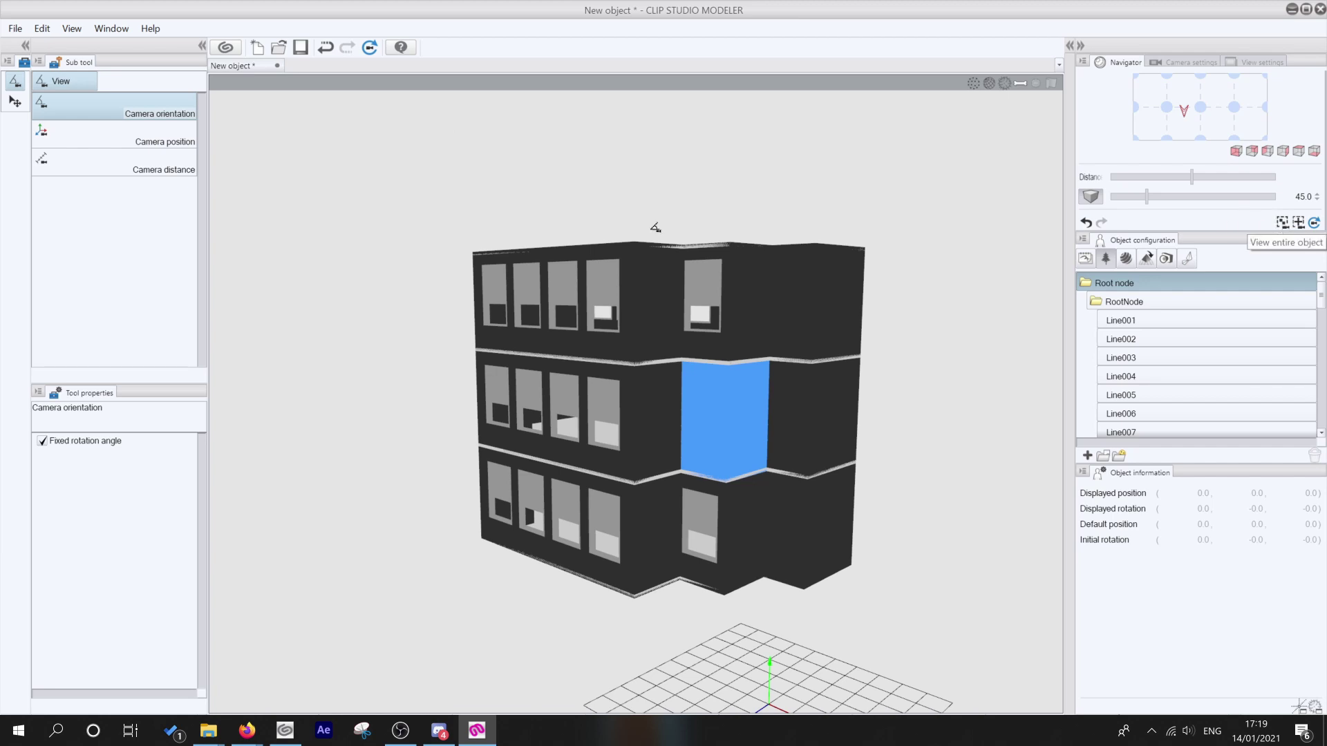
left_click(1180, 59)
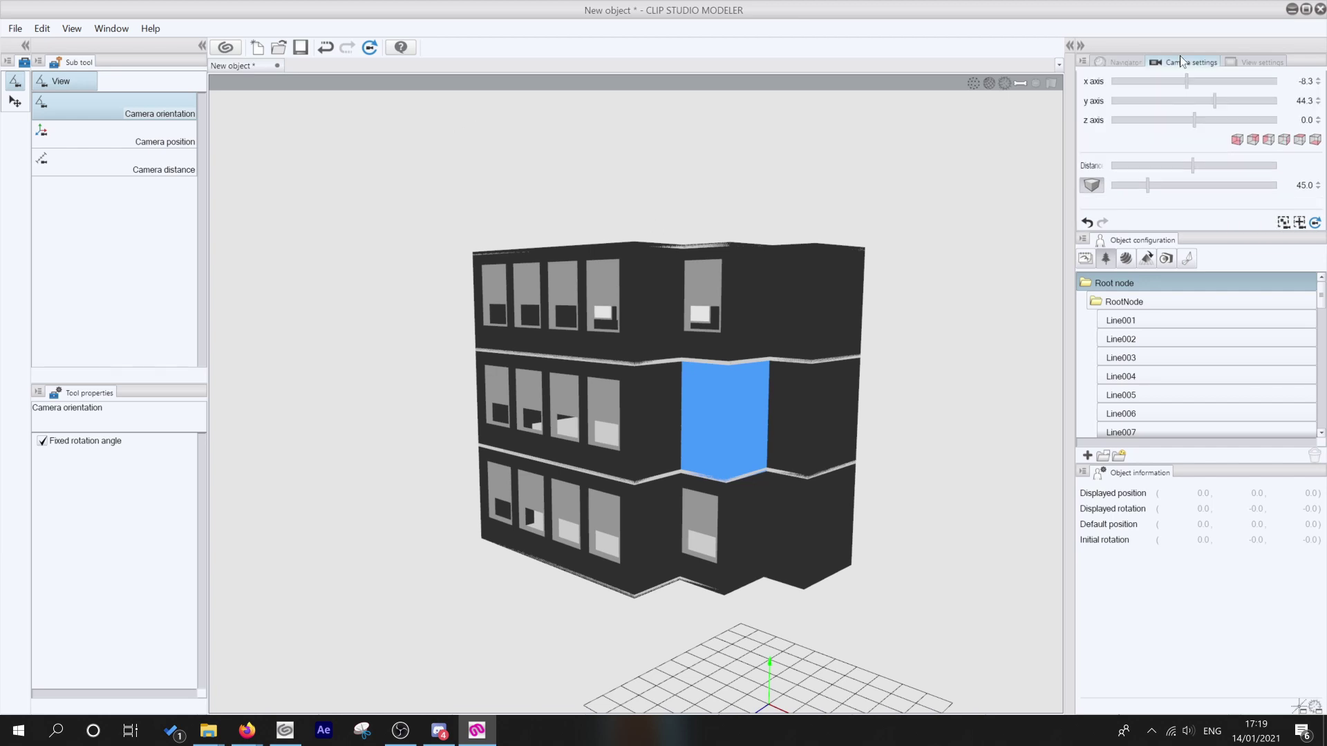
Step: Enable window line detail, try wireframe, flat and toon shading, and settle on Phong shading
left_click(1253, 63)
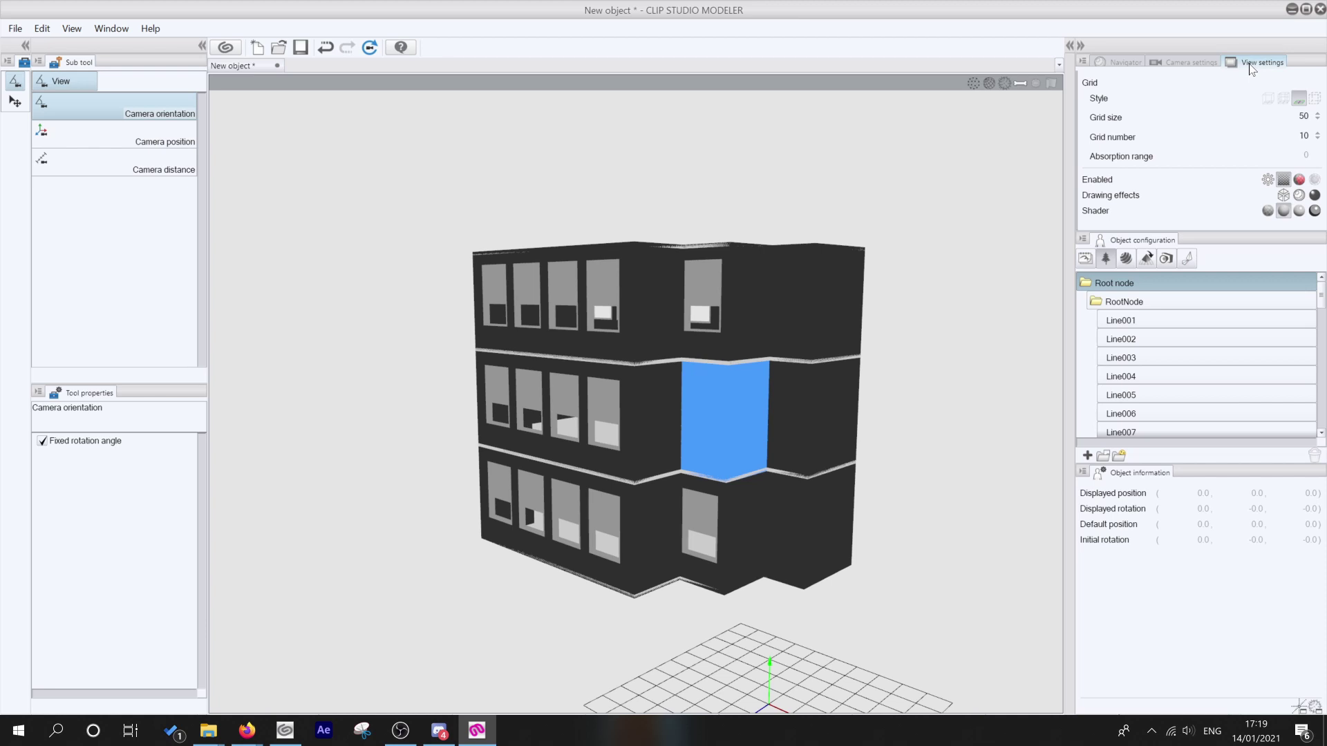
left_click(1266, 179)
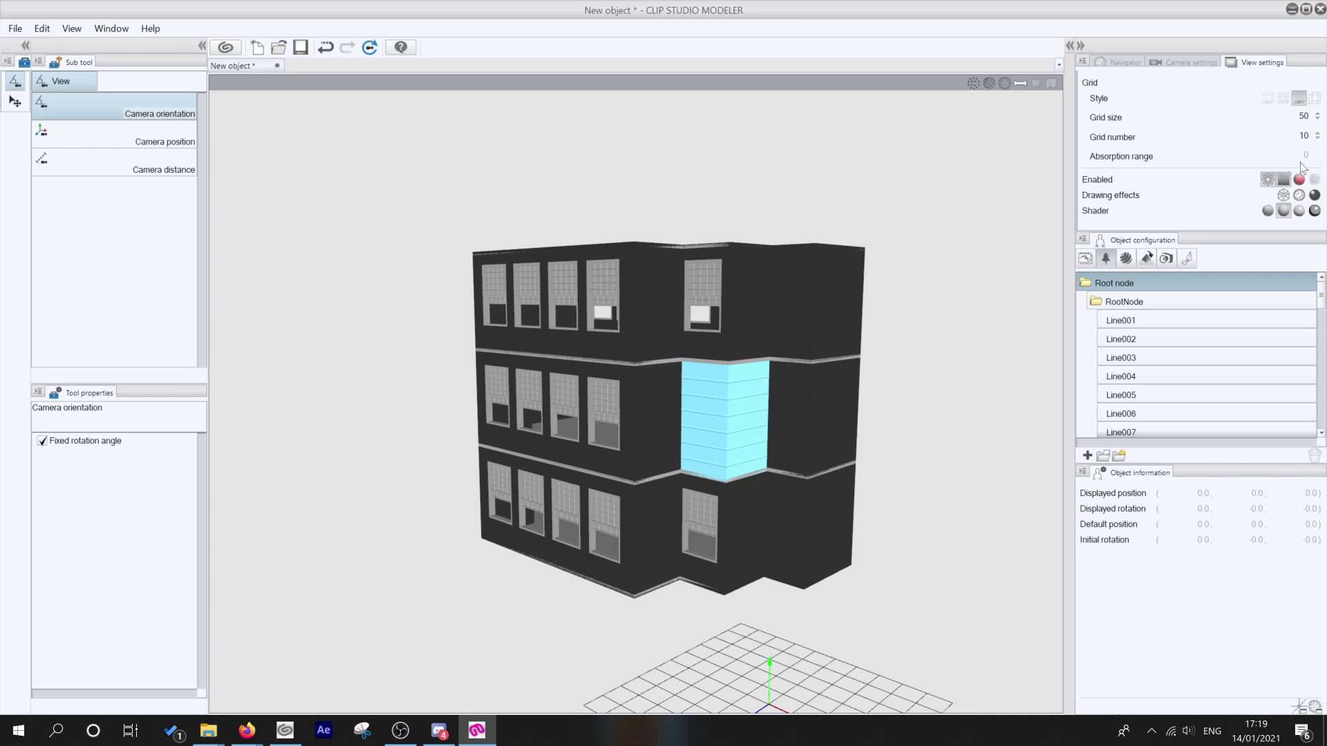
left_click(1285, 198)
left_click(1286, 198)
left_click(1271, 209)
left_click(1283, 209)
left_click(1315, 211)
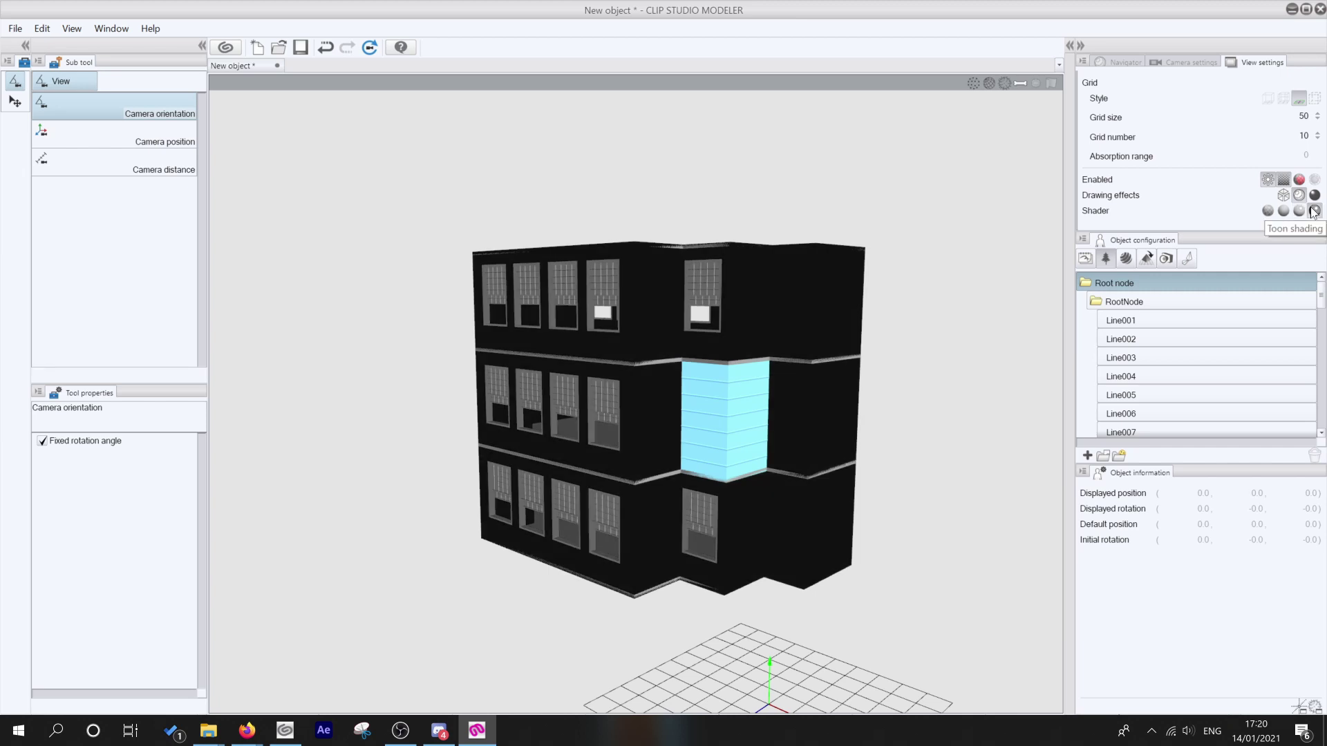
left_click(1299, 212)
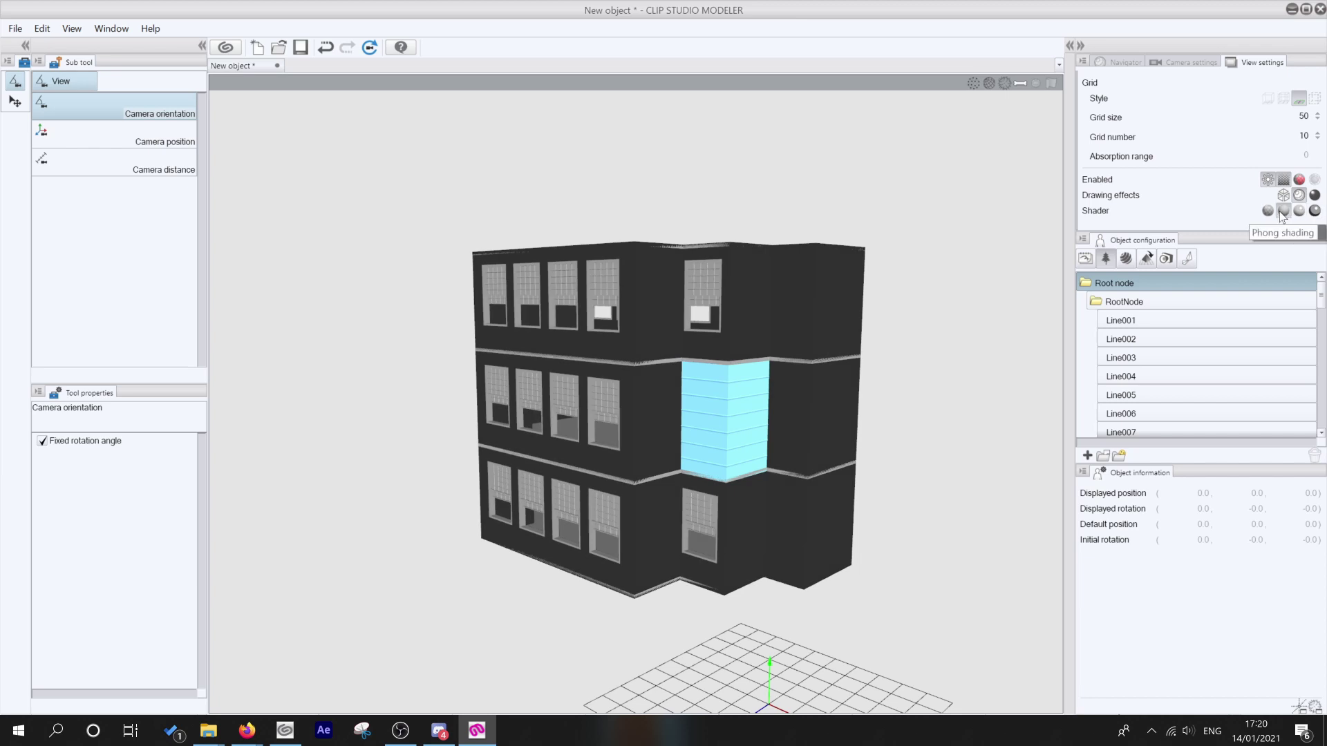
Step: Orbit the Navigator camera to a high left view showing the building's flat roof
left_click(1196, 61)
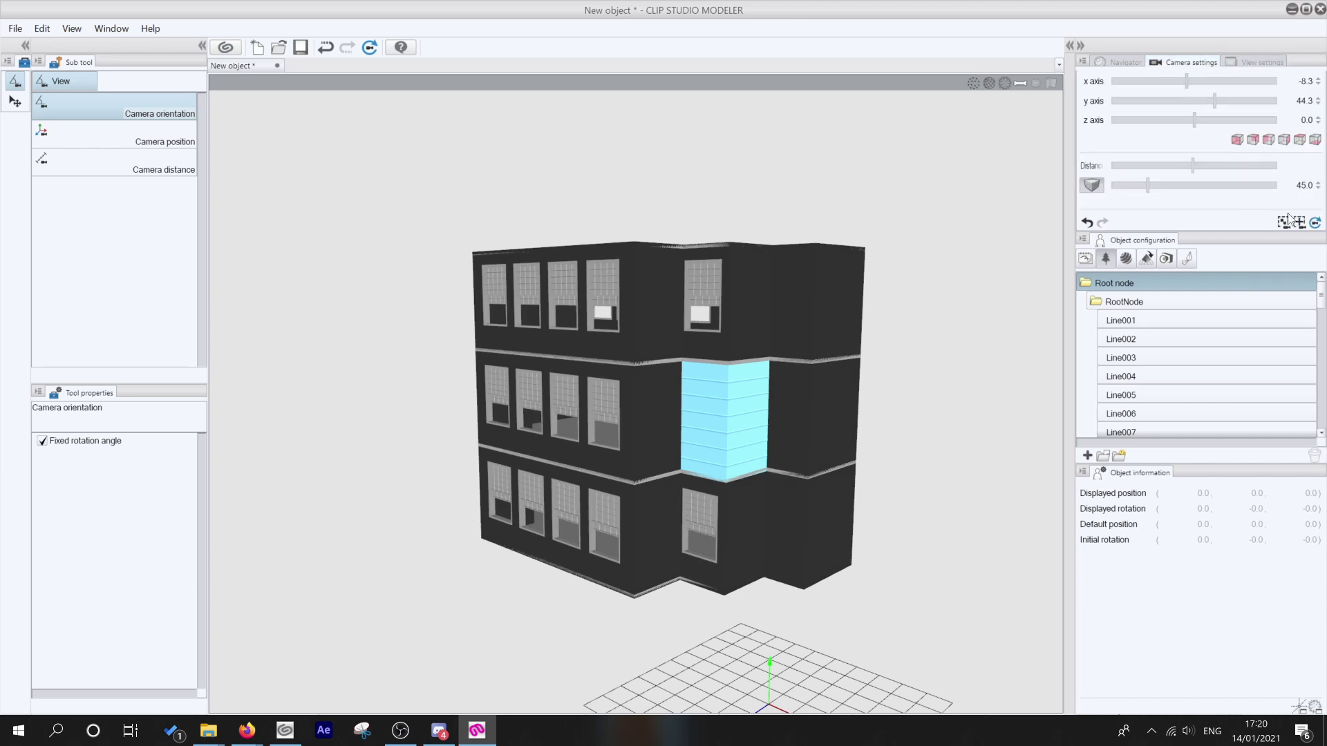
left_click(1126, 61)
mouse_move(1198, 124)
left_mouse_down()
mouse_move(1234, 119)
mouse_move(1146, 126)
mouse_move(1206, 126)
mouse_move(1185, 122)
left_mouse_up()
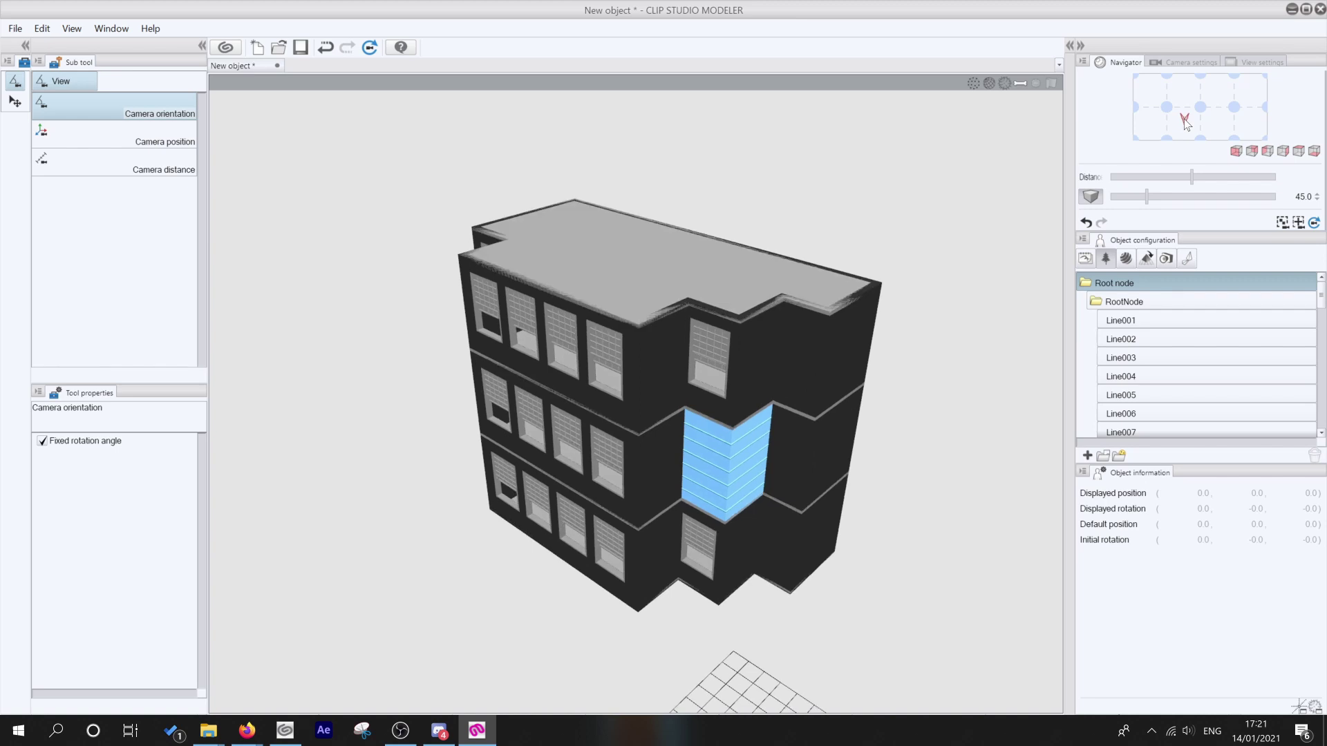
Step: Rename the RootNode group to 'ApartmentBlock' and collapse it
left_click(1115, 302)
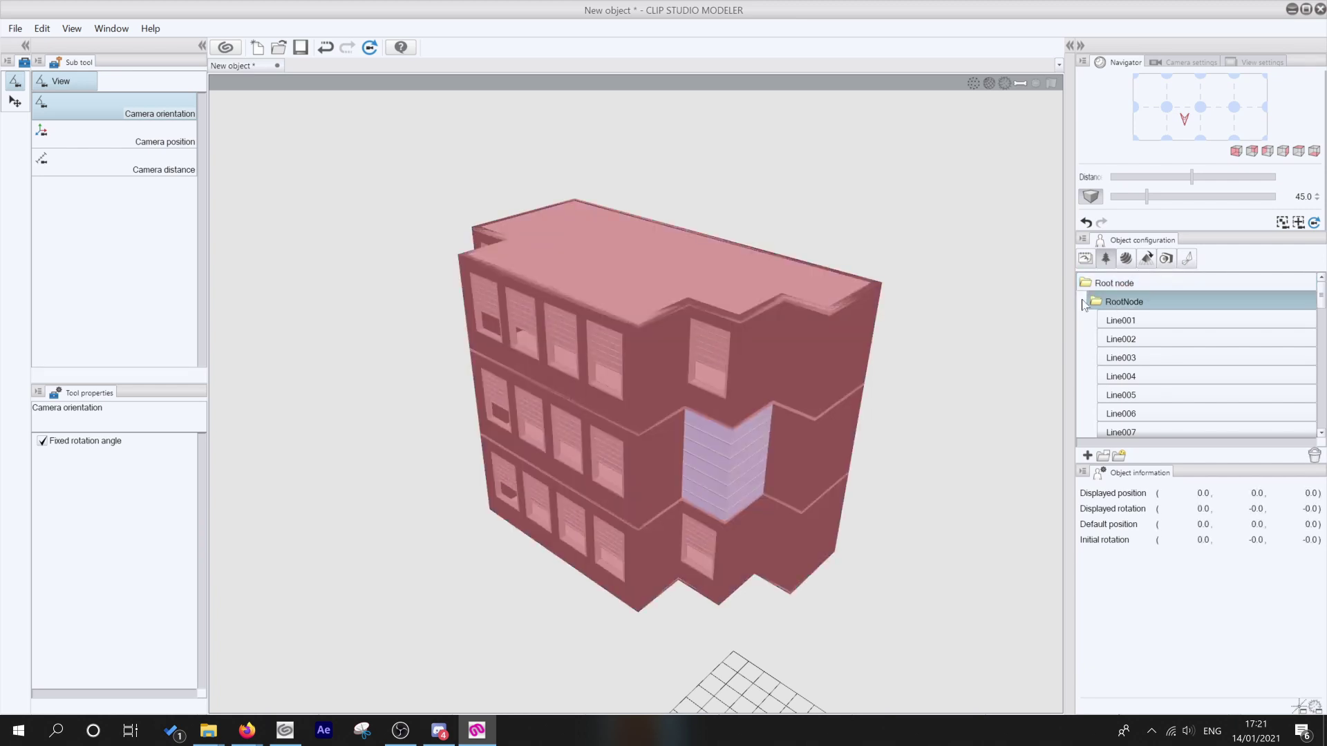
double_click(1119, 302)
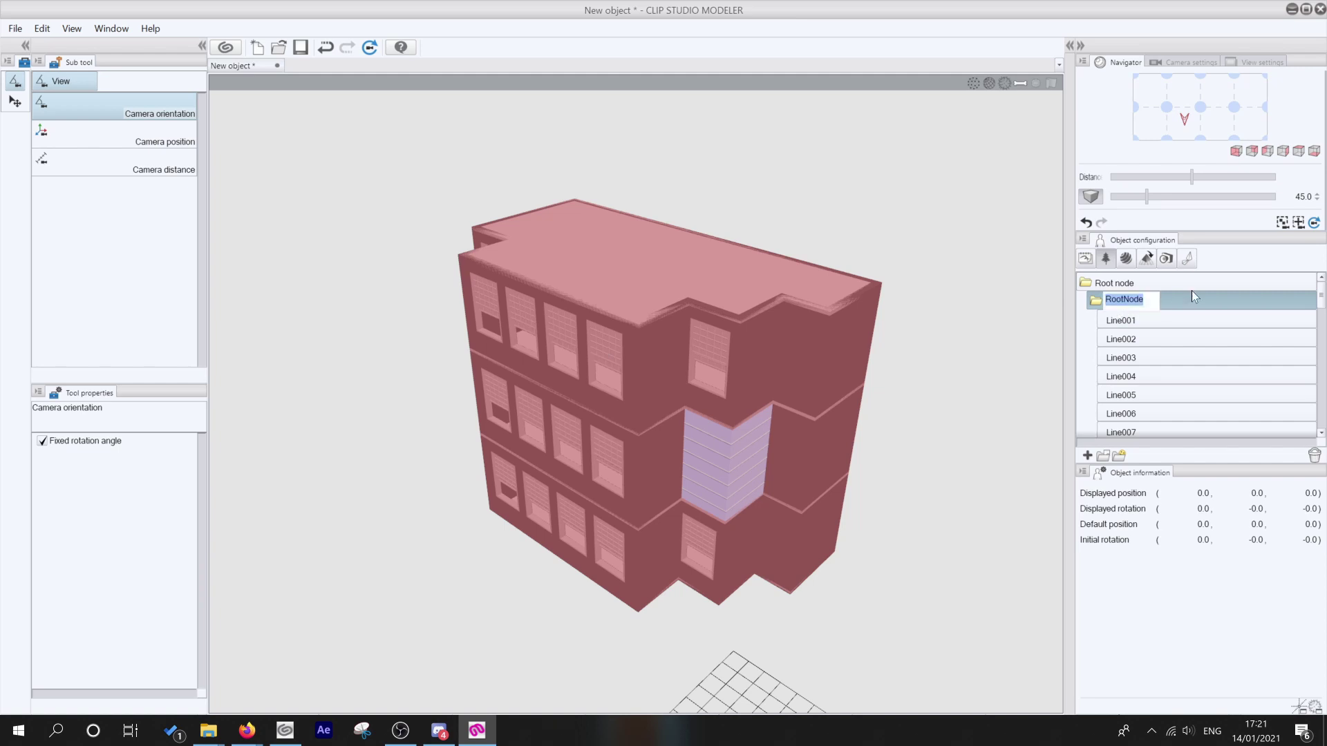
type("ApartmentBlock")
key("Return")
left_click(1097, 302)
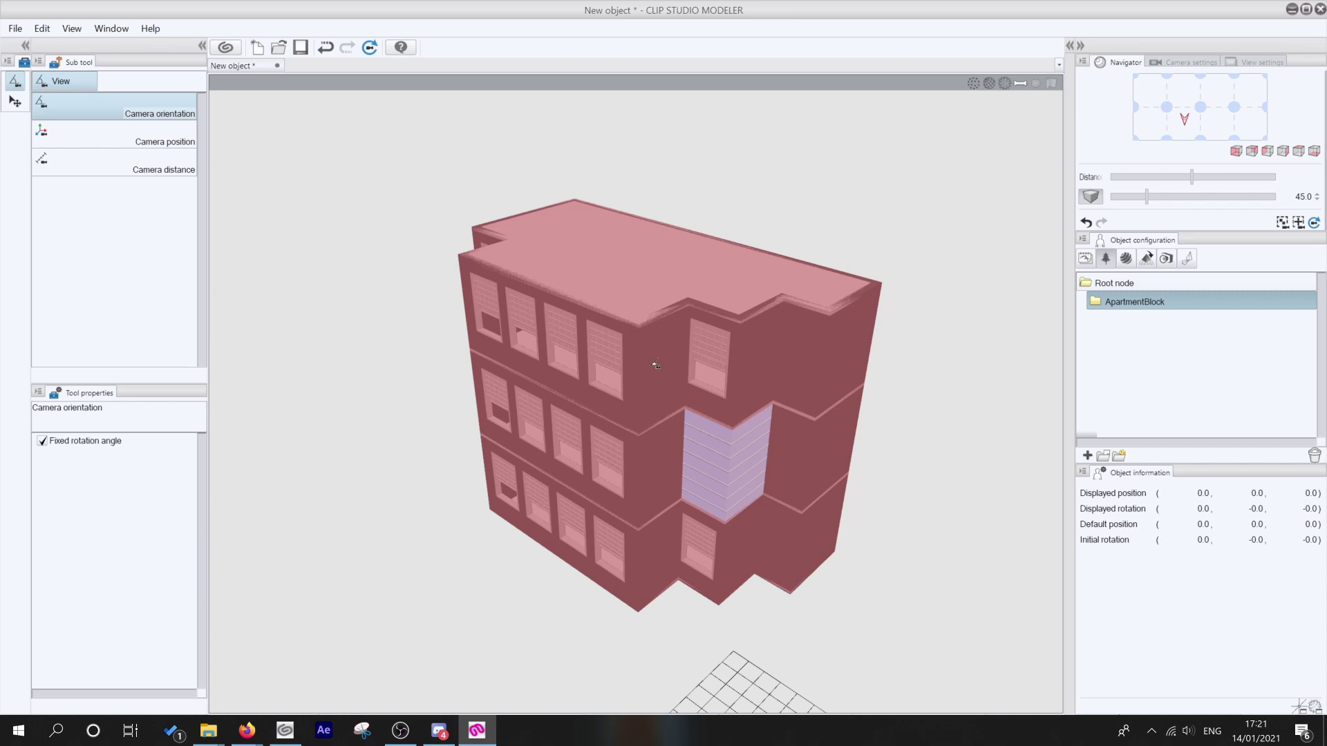
Step: Select SlidingWindow002, 003, 005, 013 and 015 to locate each, then collapse ApartmentBlock
left_click(1097, 302)
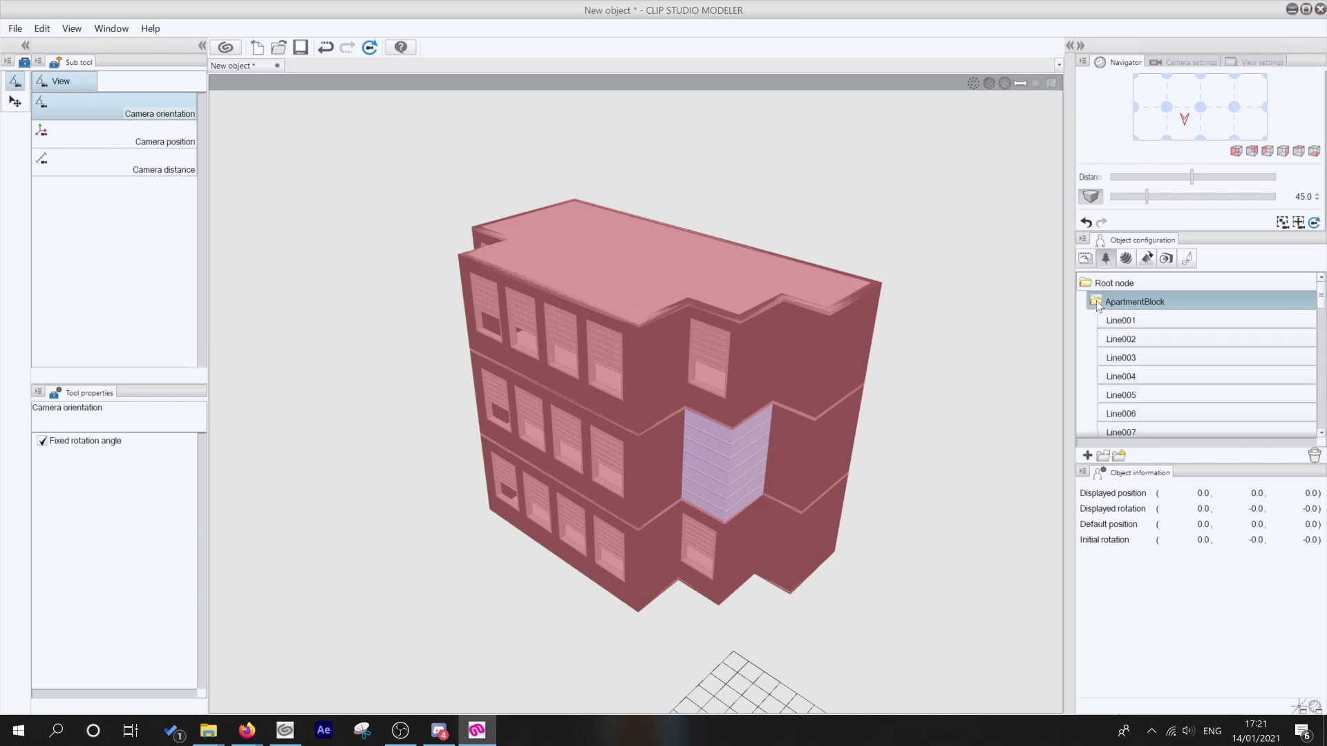
scroll(1134, 359, "down", 1)
scroll(1134, 359, "down", 5)
left_click(1130, 364)
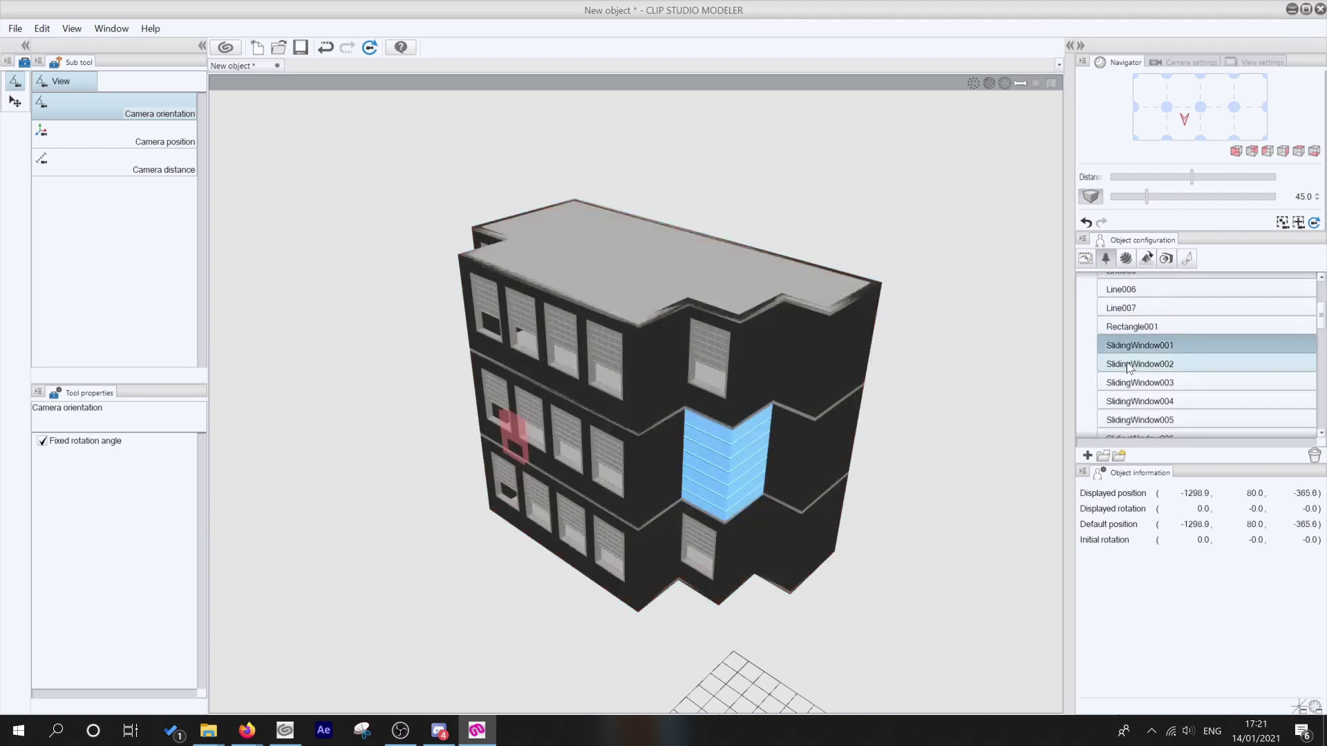
left_click(1132, 384)
scroll(1133, 387, "down", 2)
left_click(1134, 389)
scroll(1137, 393, "down", 4)
scroll(1137, 392, "down", 4)
left_click(1135, 385)
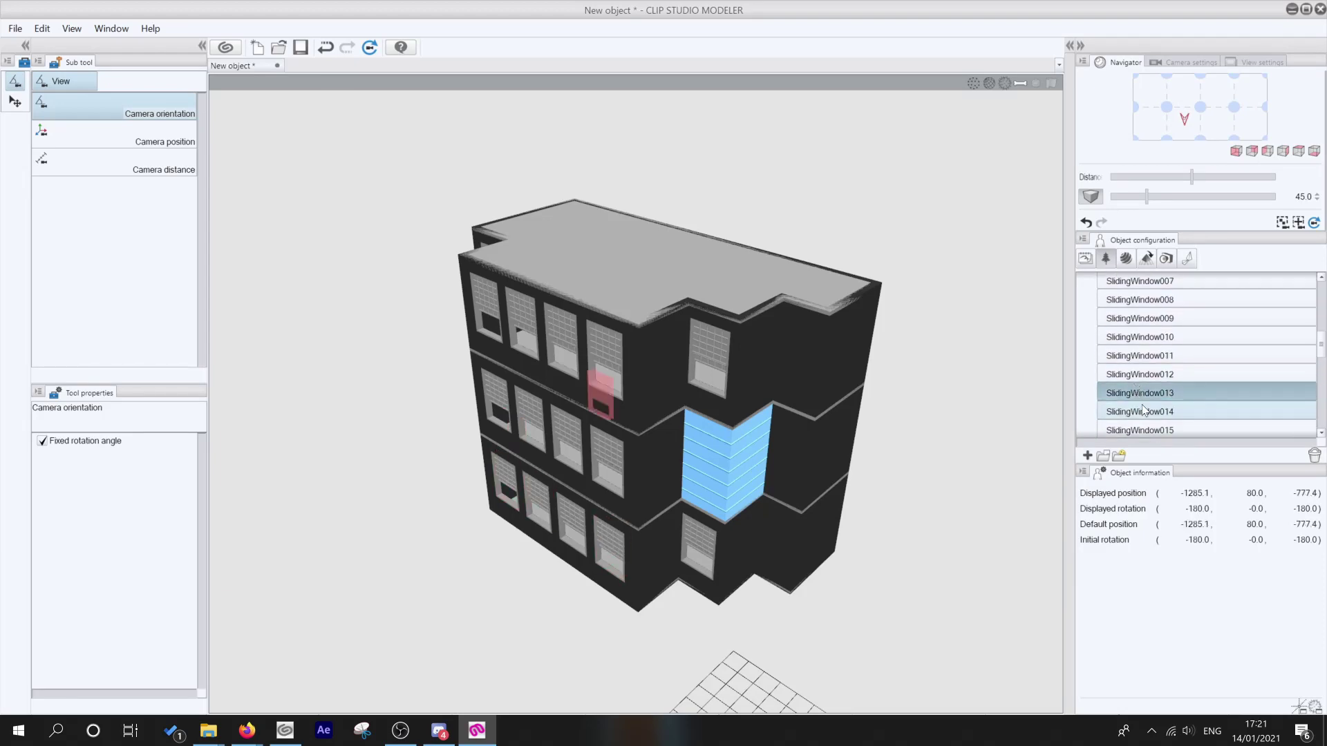
scroll(1138, 397, "down", 2)
left_click(1137, 399)
scroll(1141, 408, "down", 3)
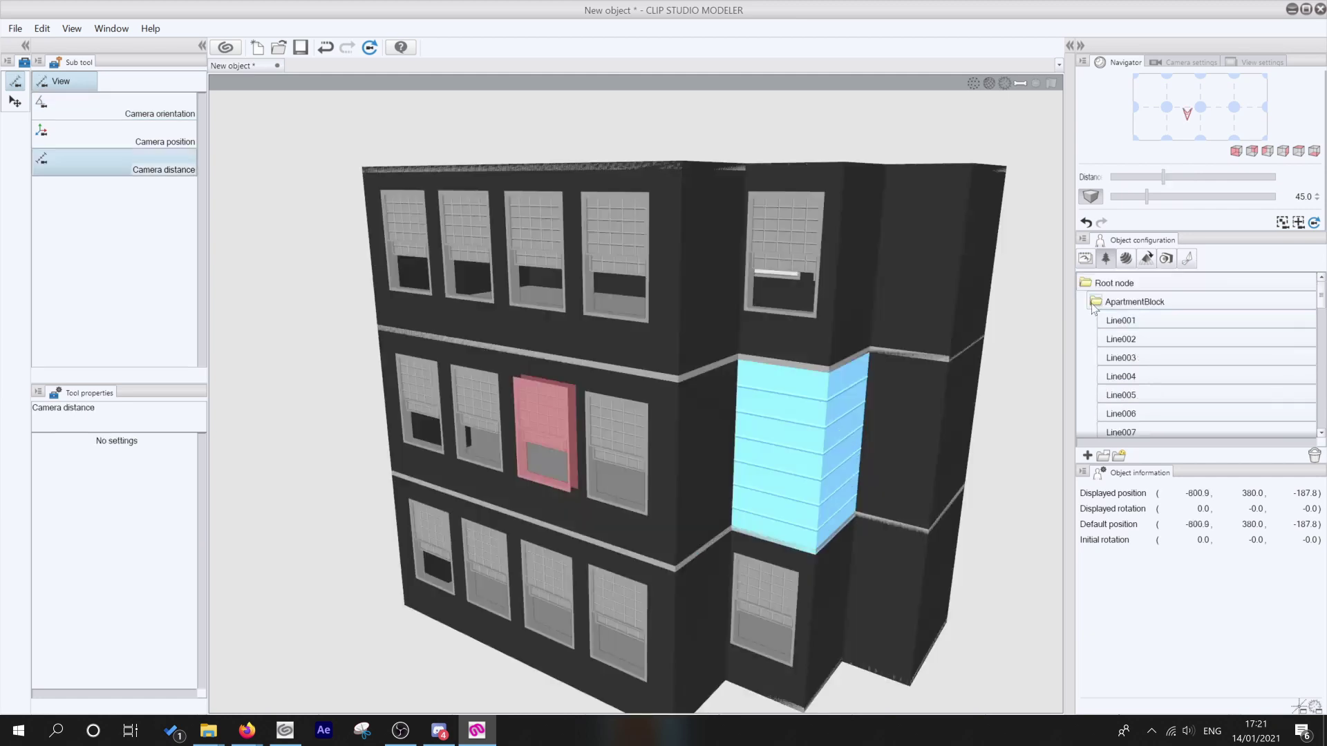
left_click(1089, 300)
left_click(1089, 300)
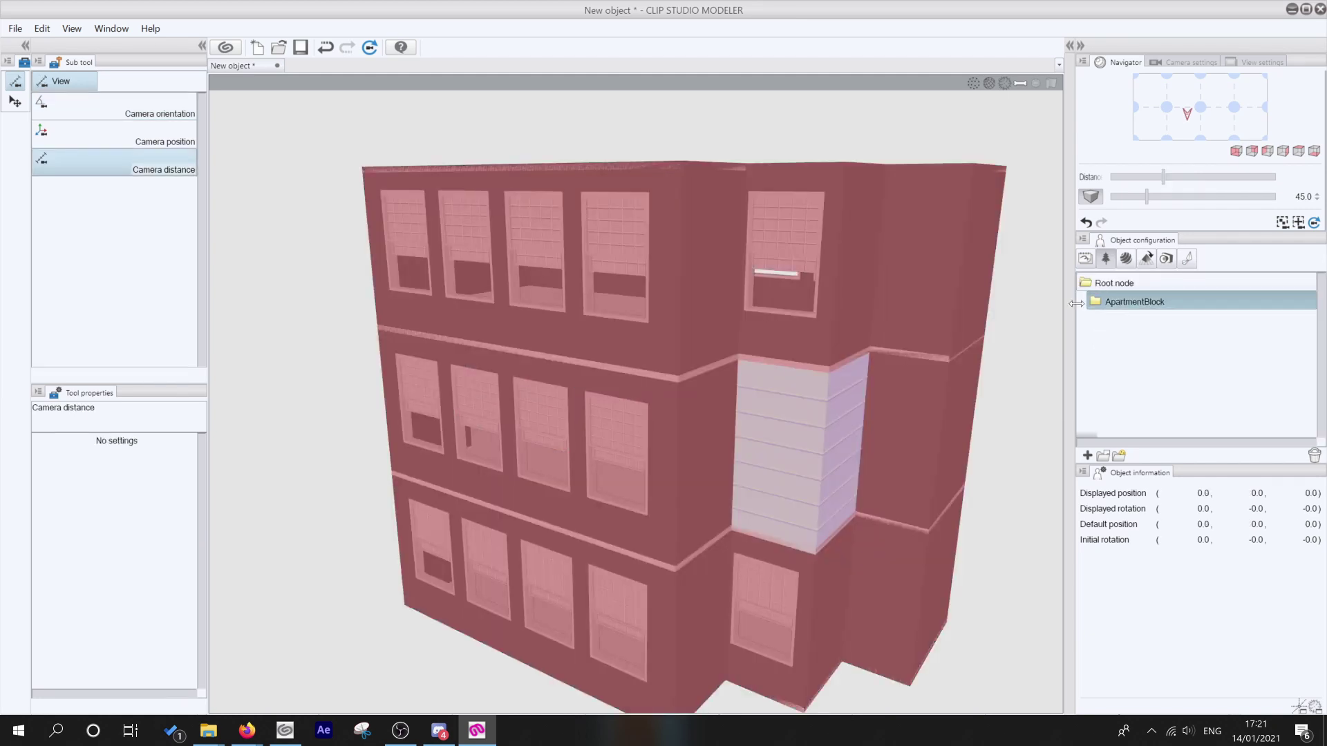
Step: Pick the middle-floor part to move, then clear the selection and fit the whole building in view
left_click(14, 103)
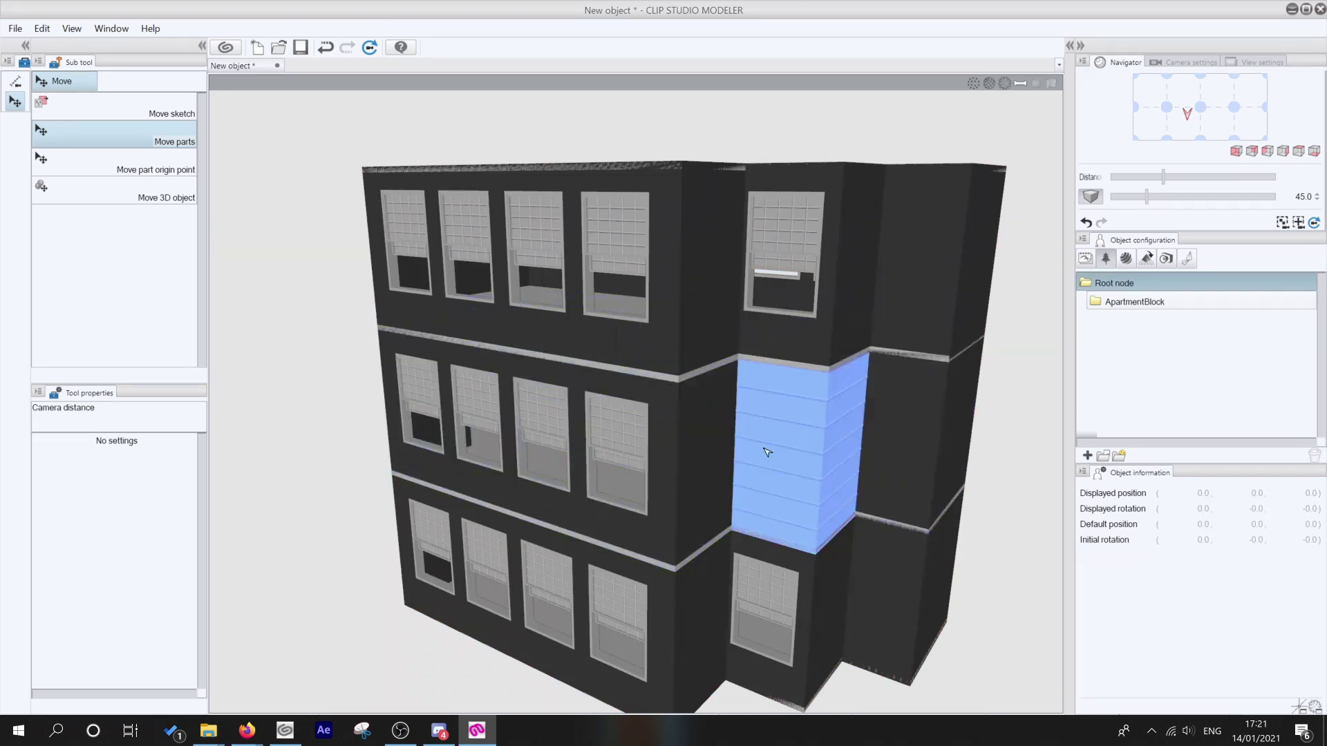
left_click(891, 432)
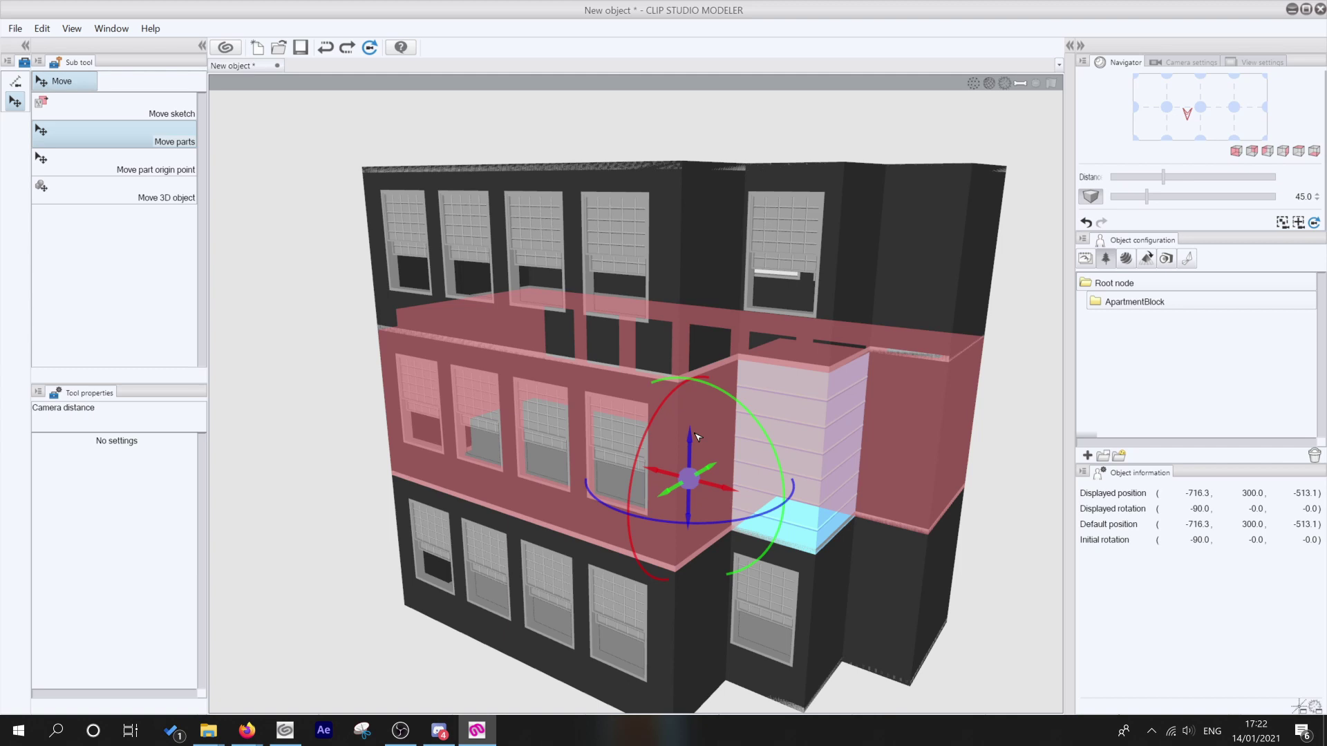
left_click(1054, 151)
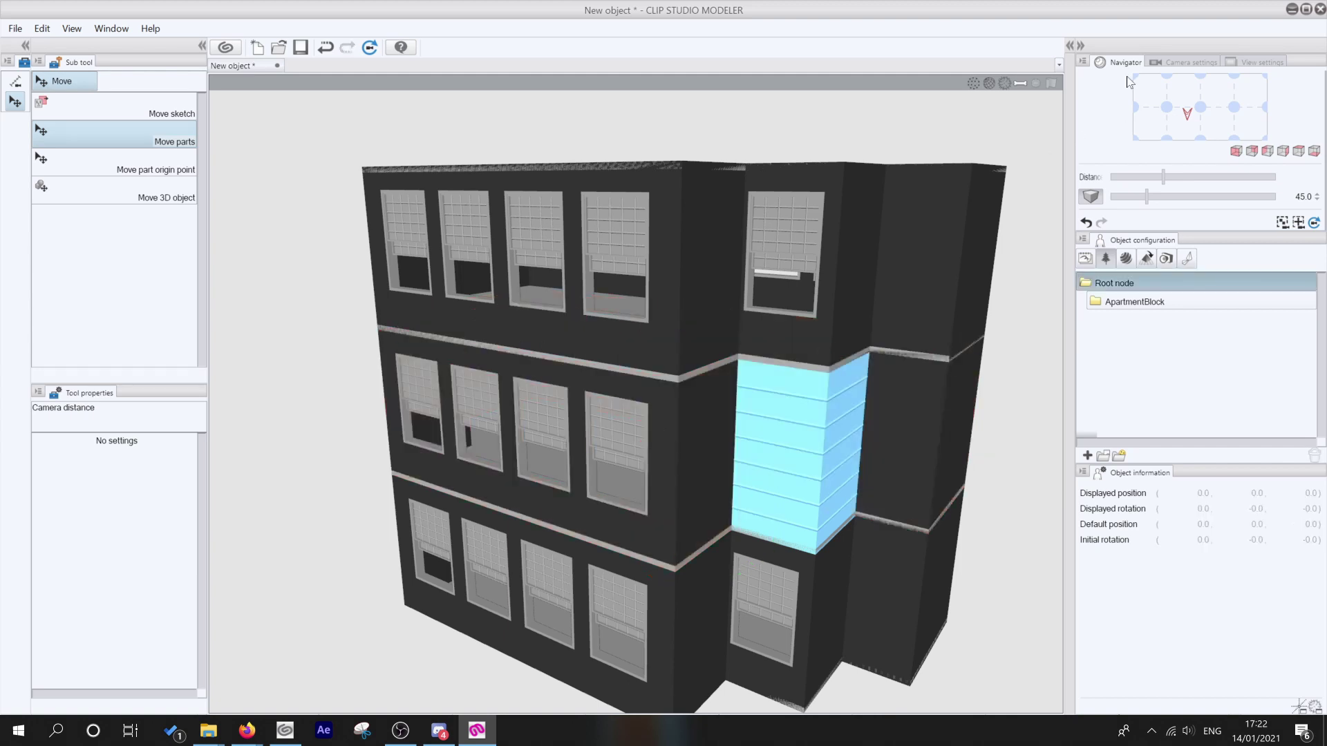
left_click(1283, 222)
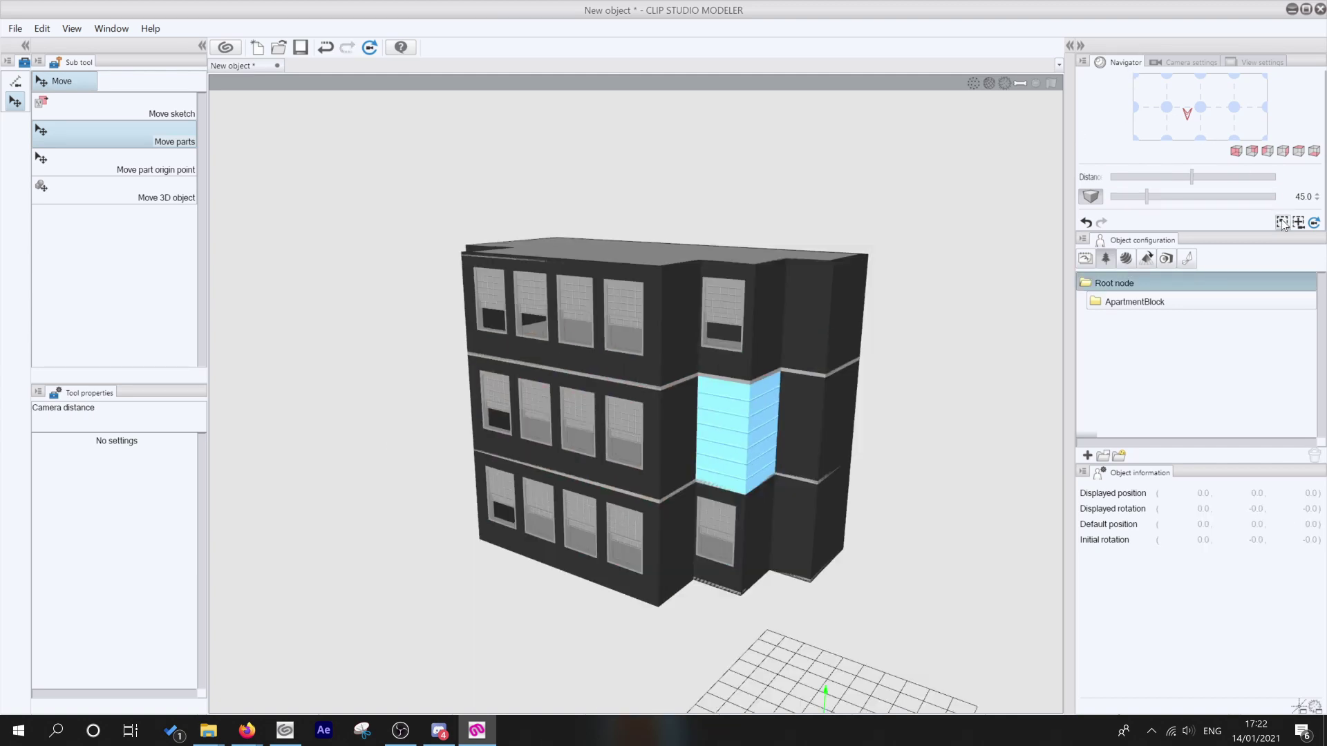
left_click(1092, 302)
left_click(1092, 302)
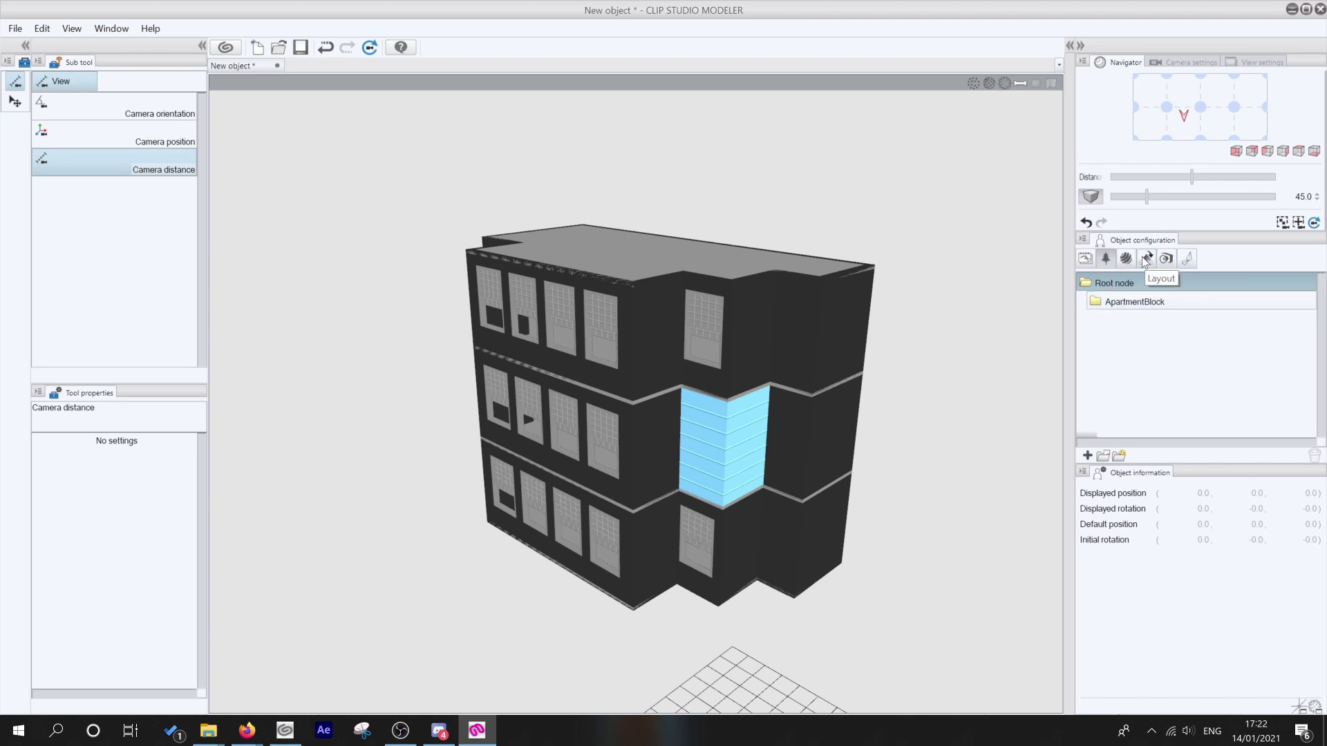
Step: Expand Default material in the Material list and merge the duplicate materials
left_click(1127, 259)
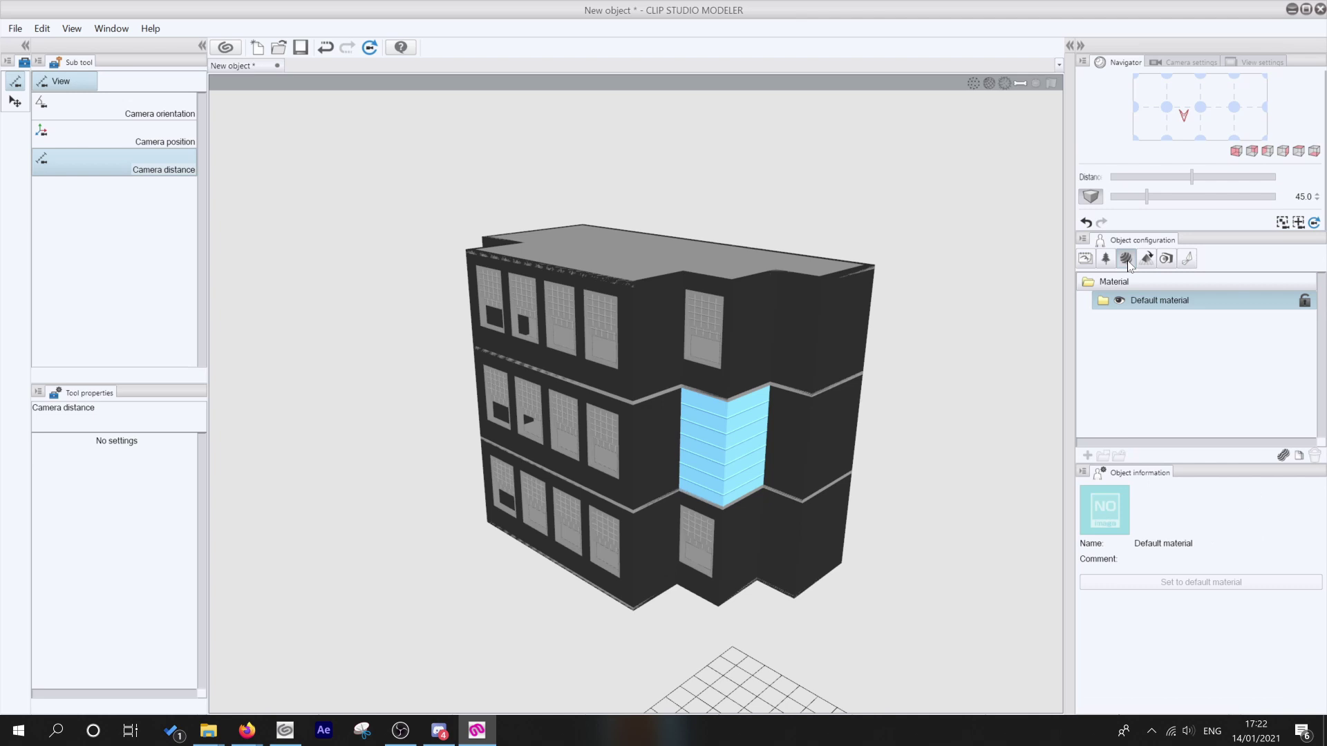
left_click(1103, 300)
scroll(1161, 358, "down", 3)
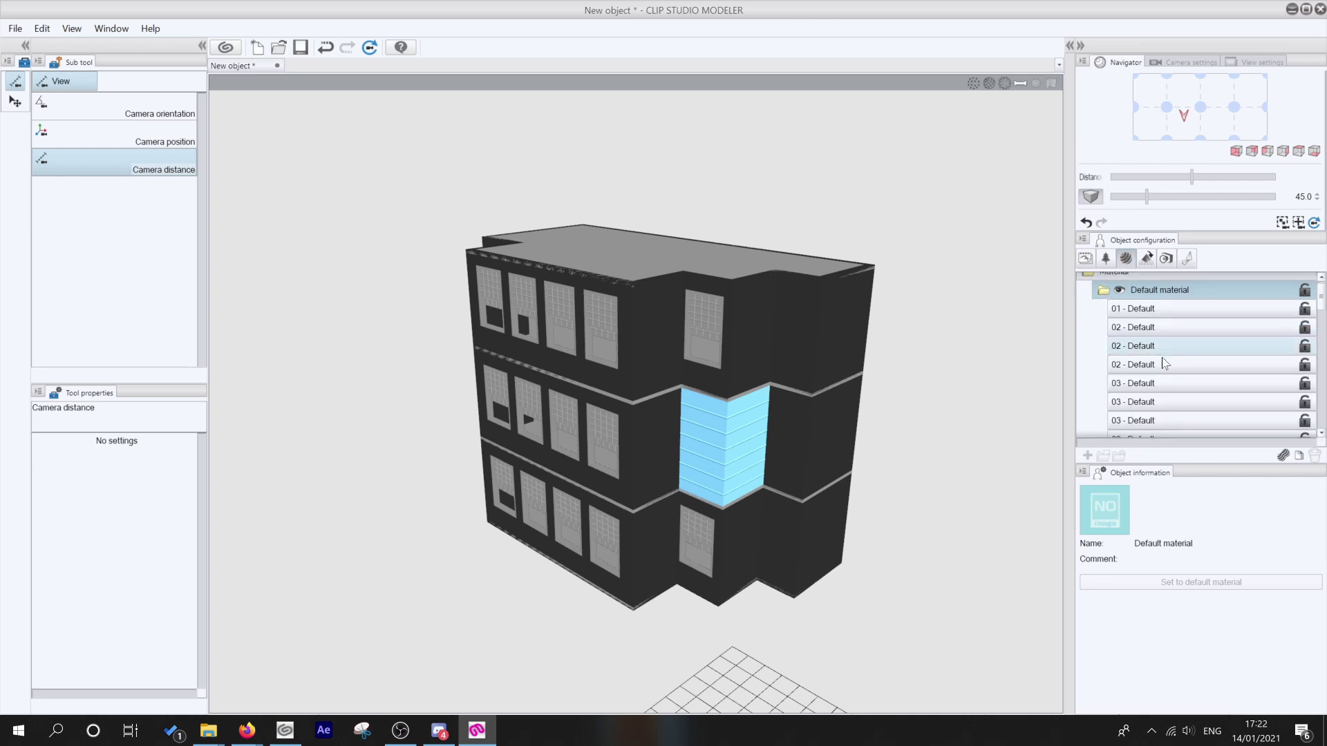
scroll(1161, 365, "down", 3)
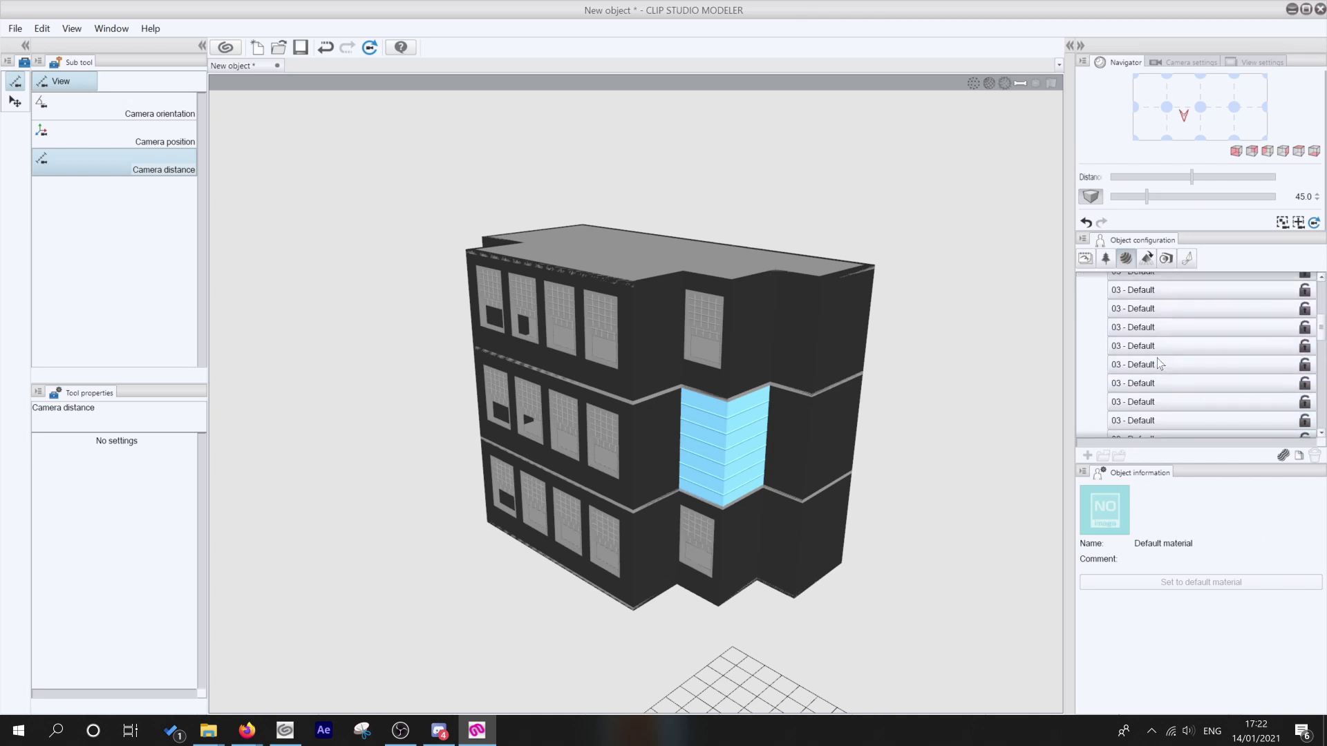
left_click(1157, 359)
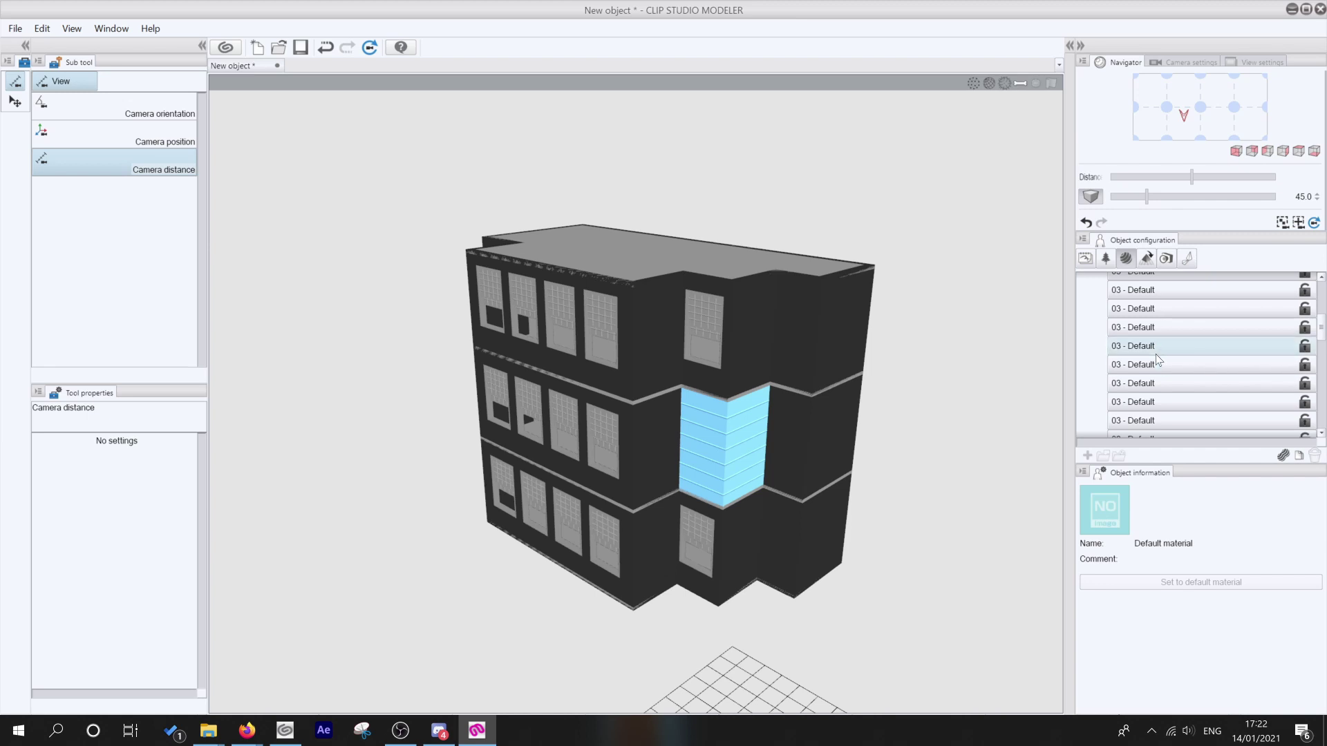
left_click(1283, 457)
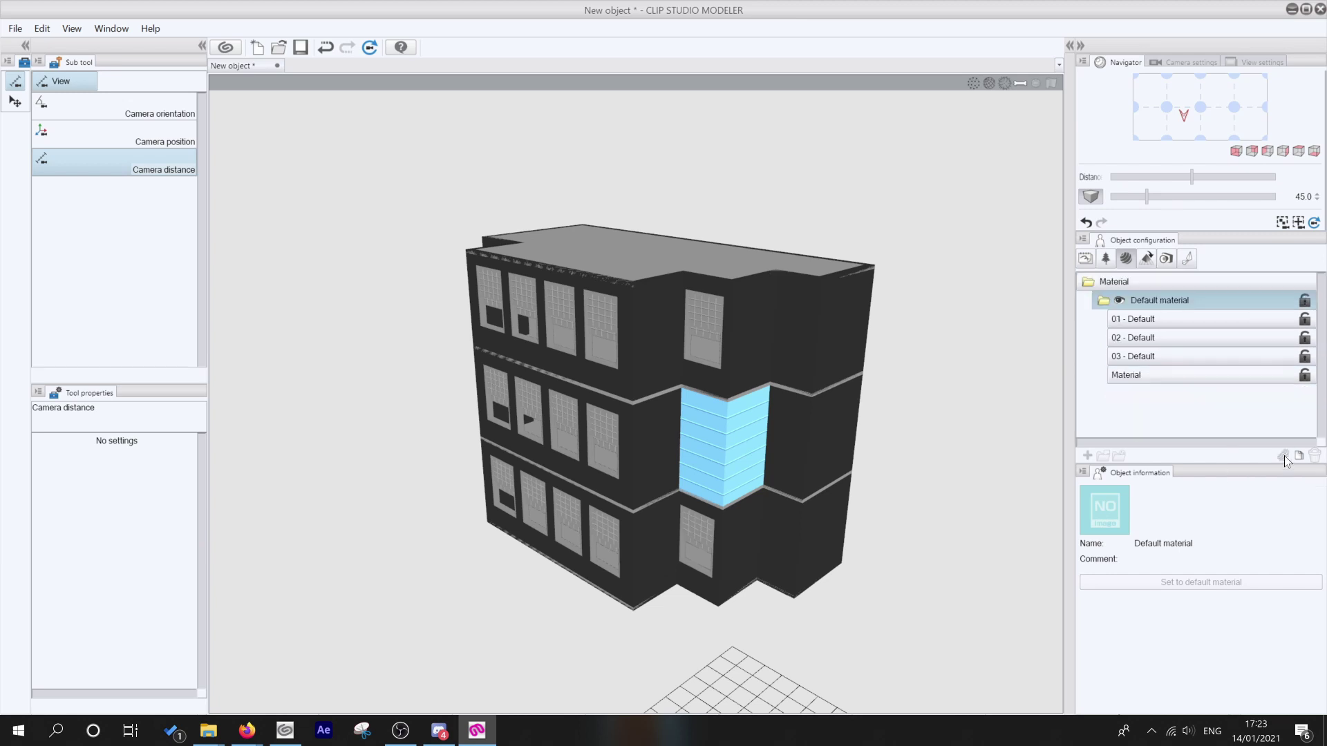
Step: Inspect the remaining 01, 02, 03 - Default and Material entries, then collapse the group
left_click(1153, 322)
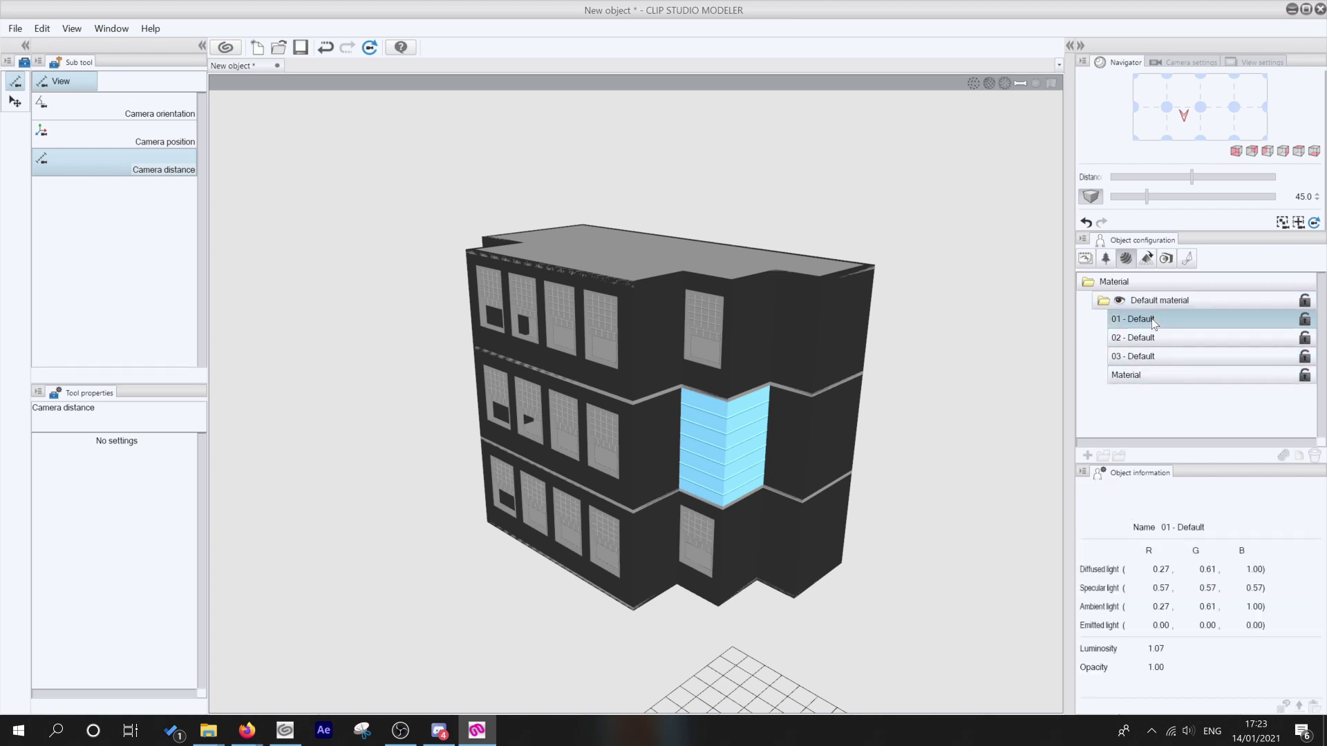
left_click(1152, 338)
left_click(1151, 356)
left_click(1151, 374)
left_click(1101, 301)
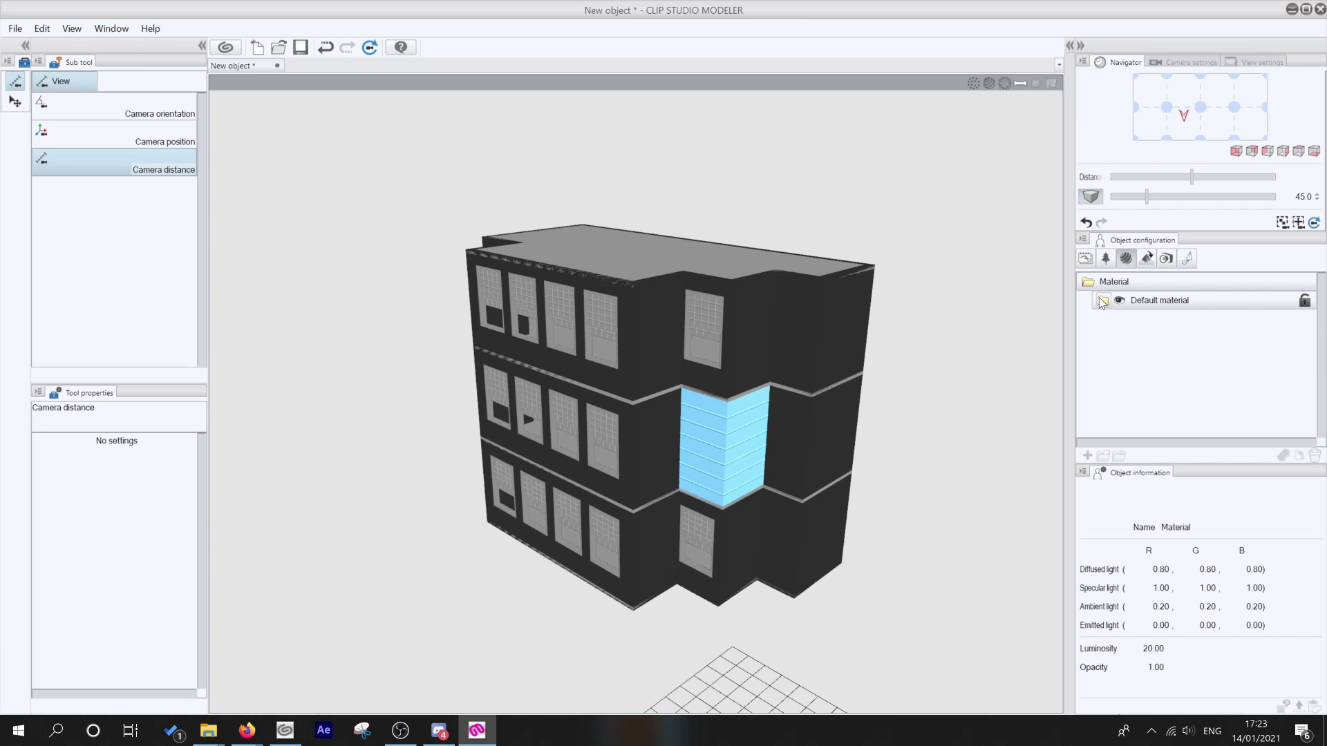
Step: Add a first New angle preset with a captured thumbnail of the current view
left_click(1145, 260)
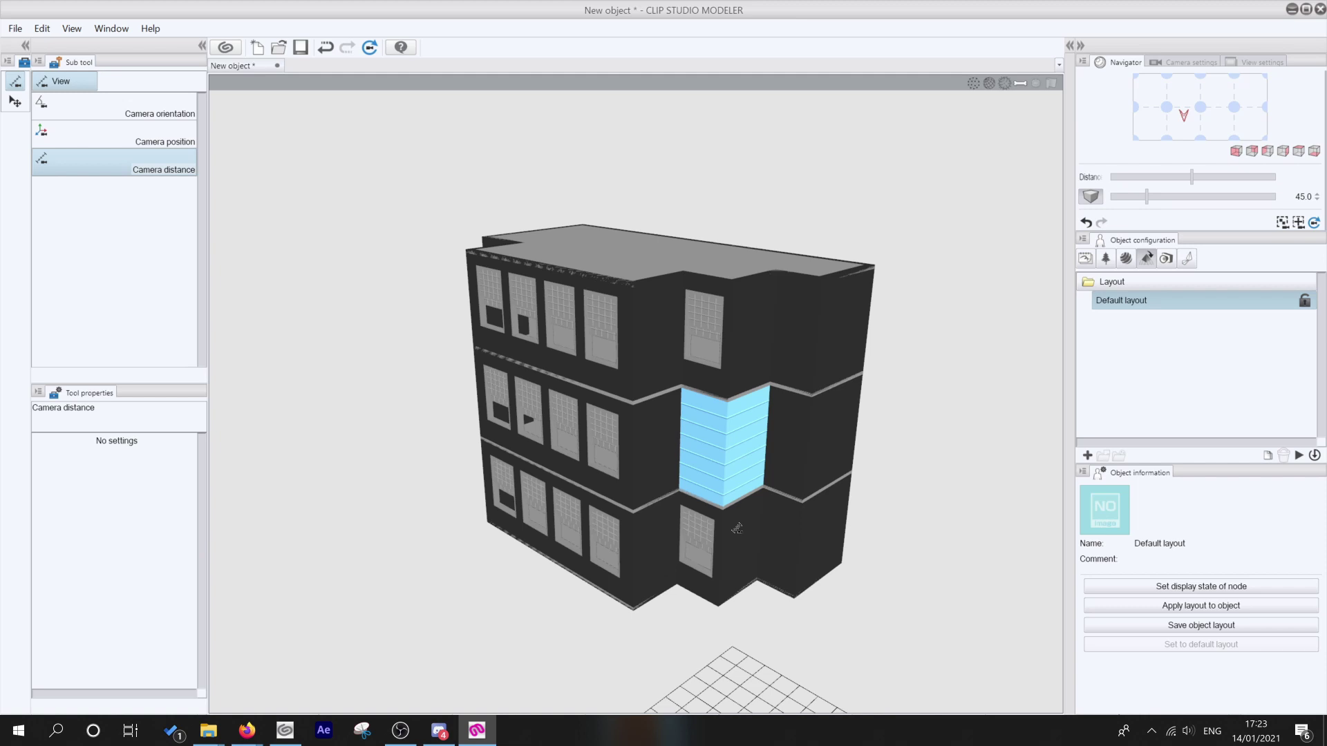
left_click(1166, 258)
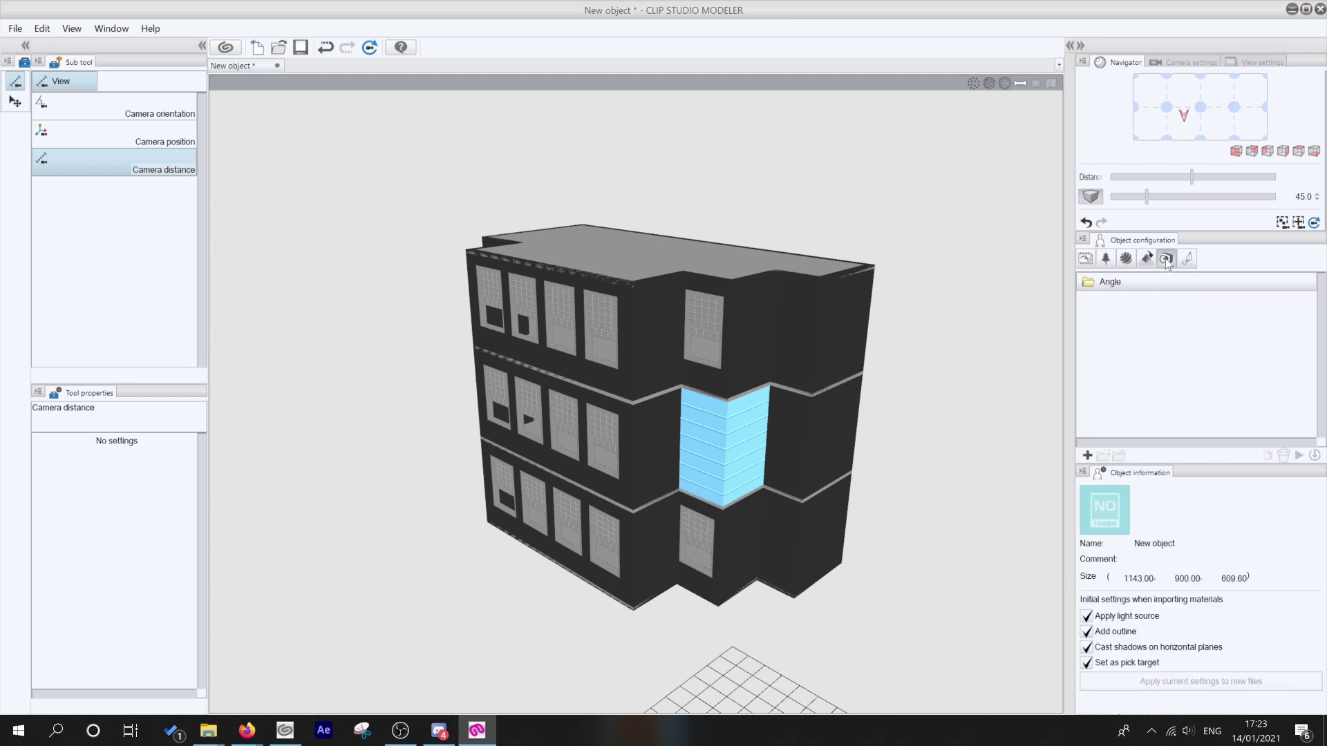
left_click(1086, 453)
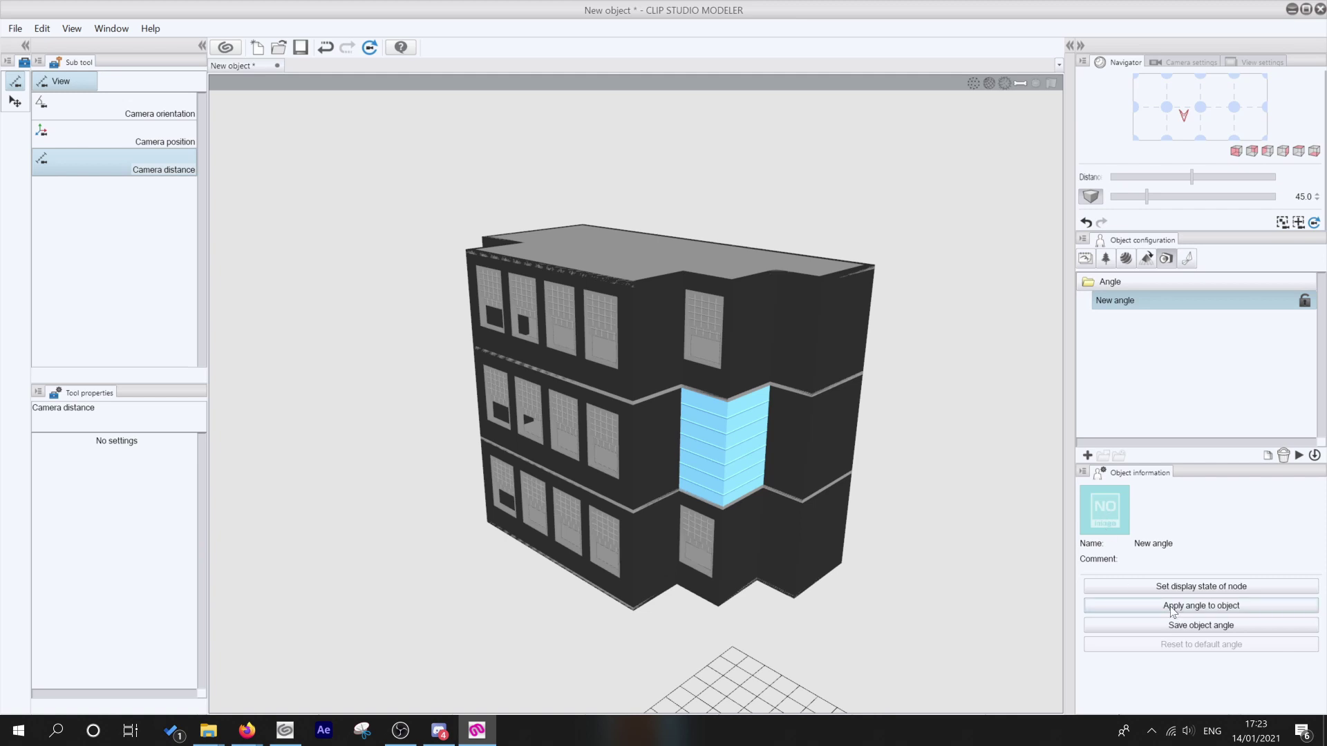
left_click(1113, 524)
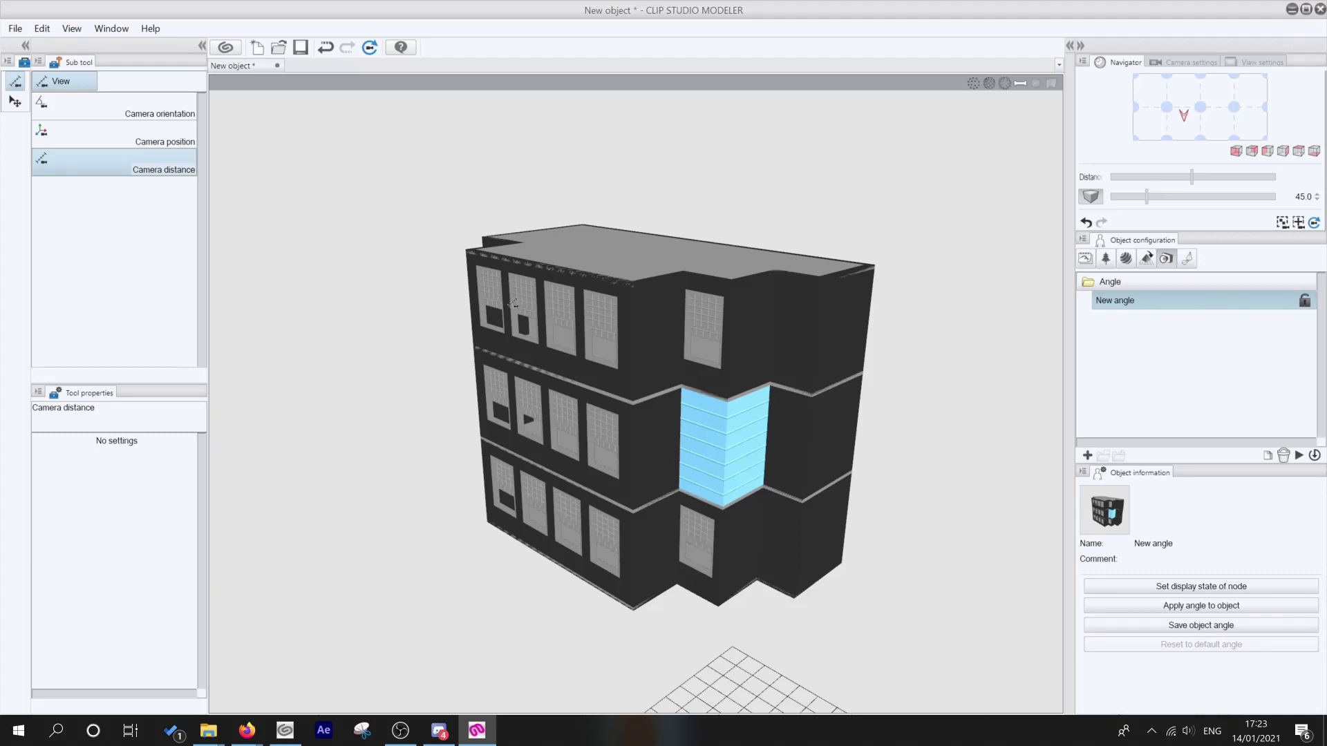
Step: Orbit to the building's other side and save it as a second angle with thumbnail
left_click(70, 105)
left_click_drag(296, 309, 533, 364)
left_click(1088, 455)
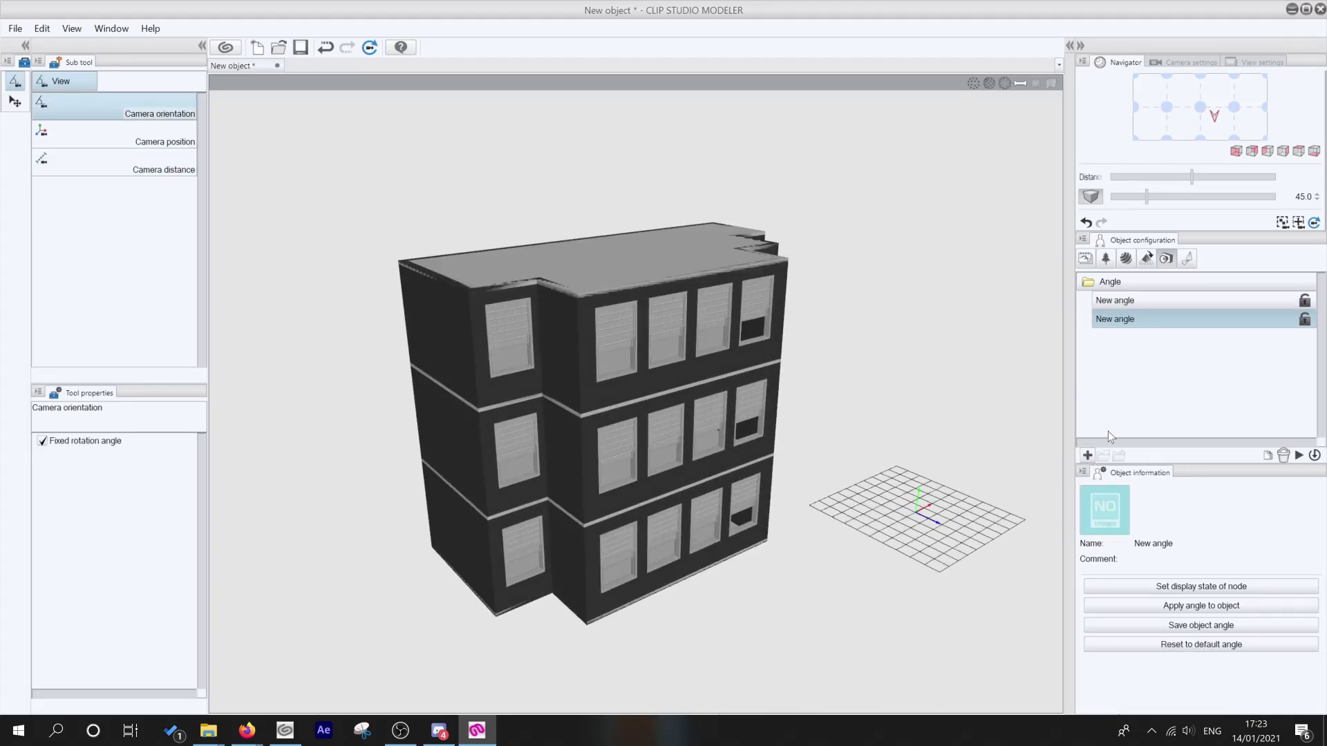
left_click(1186, 624)
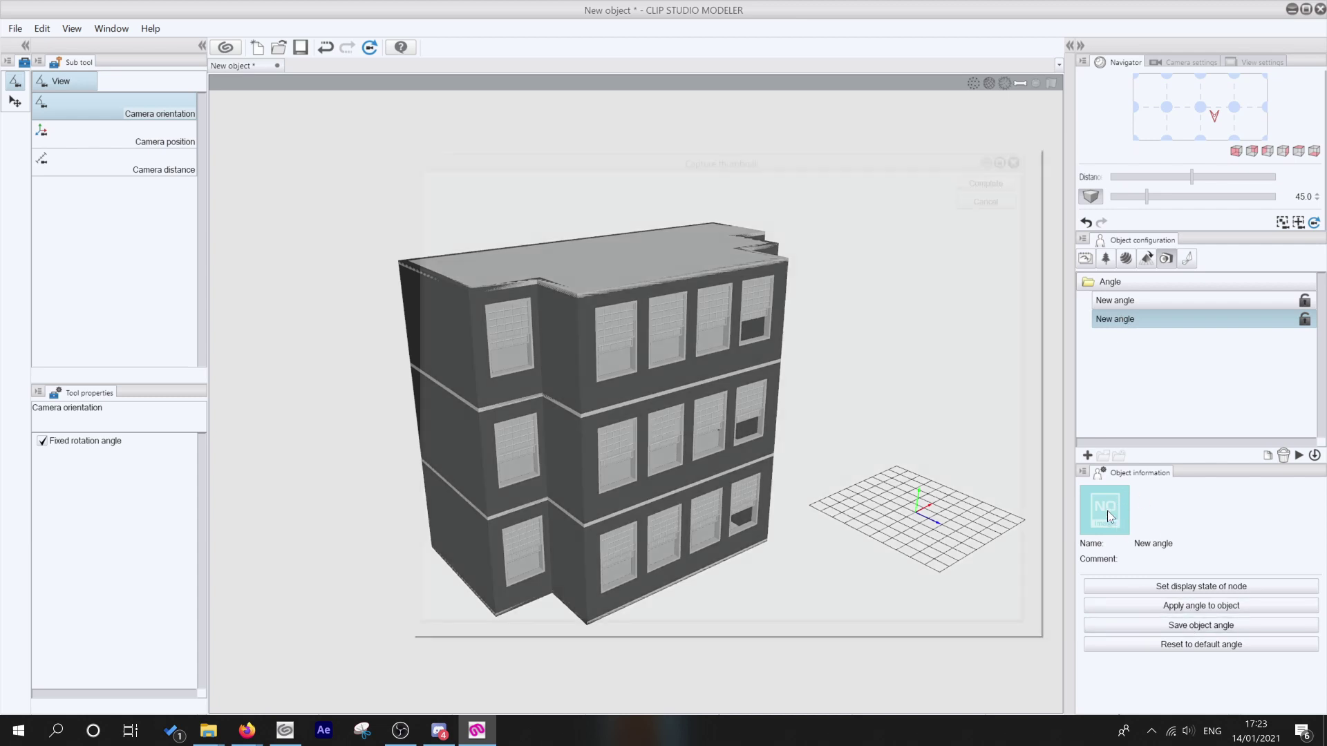
left_click(1001, 178)
Step: Apply the first and then the second saved angle to the view
left_click(1130, 302)
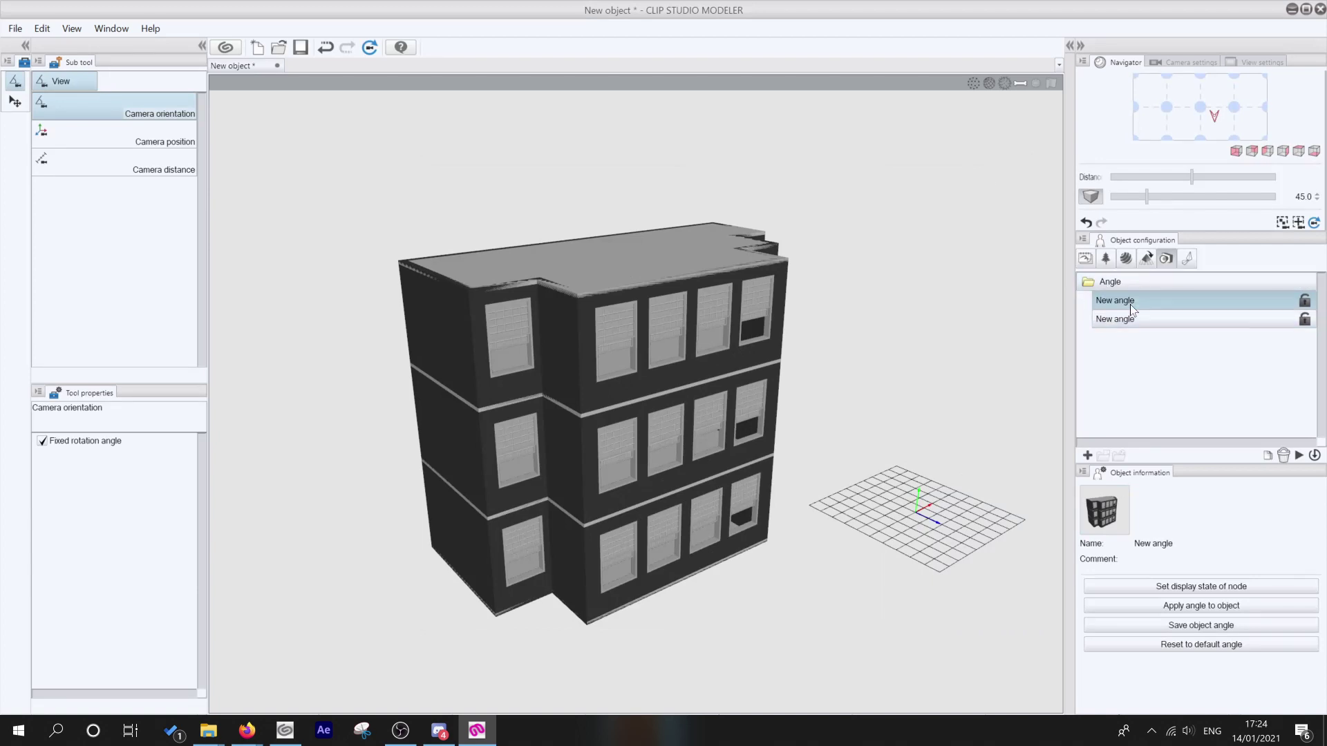
left_click(1188, 606)
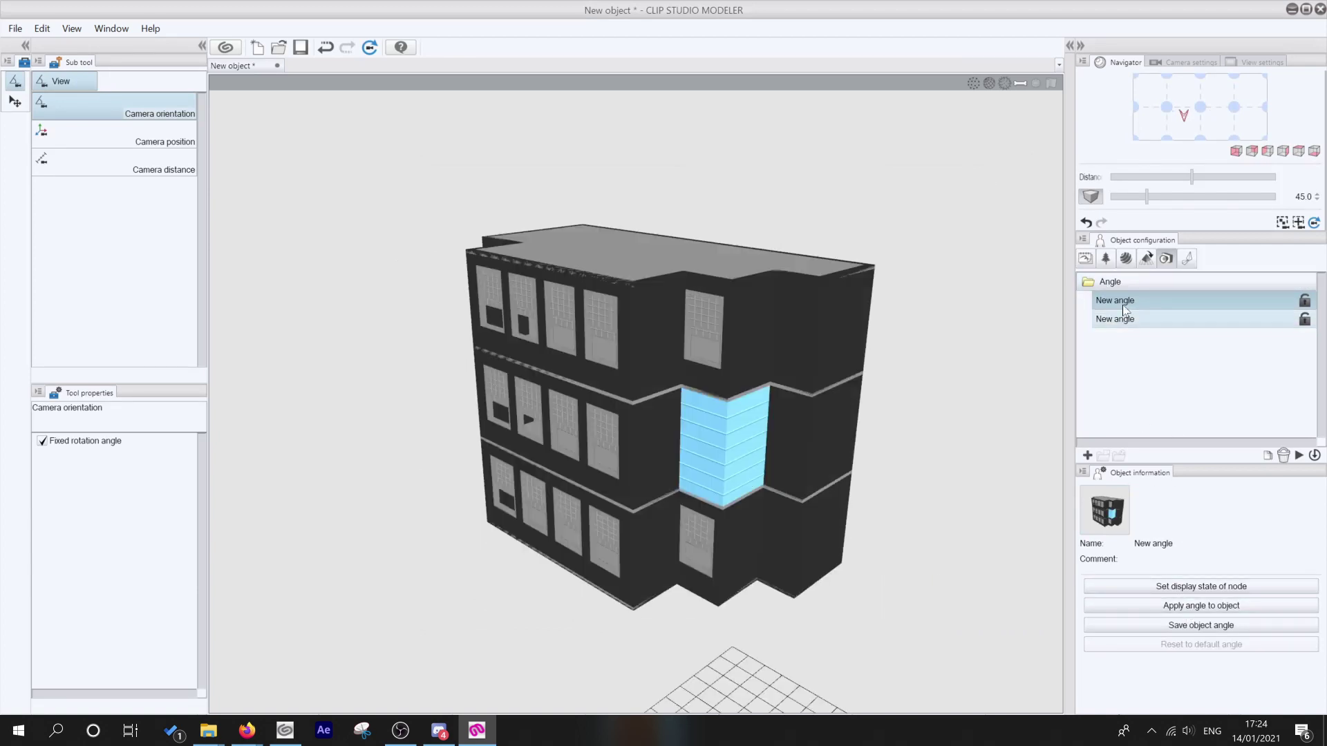
left_click(1129, 319)
left_click(1188, 608)
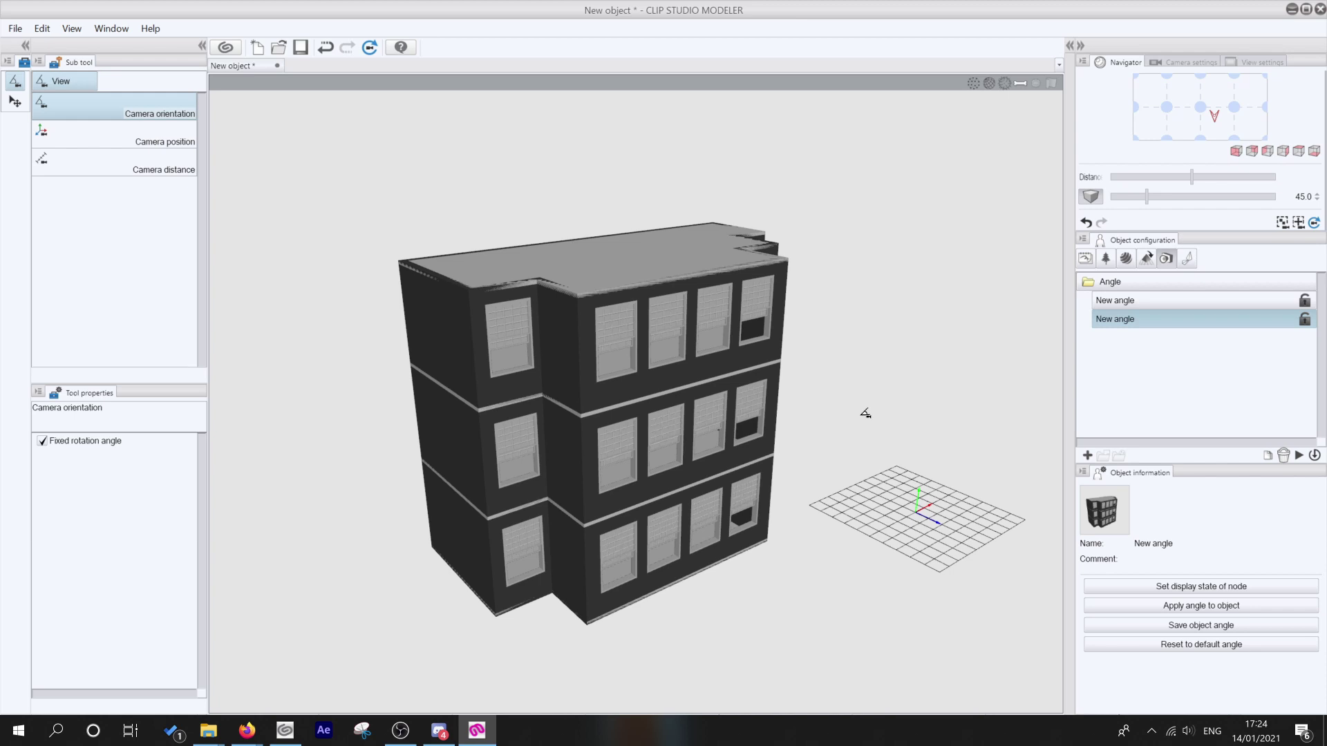
Step: Add a Movability entry for ApartmentBlock and test its slider at 40, then back to 0
left_click(1187, 258)
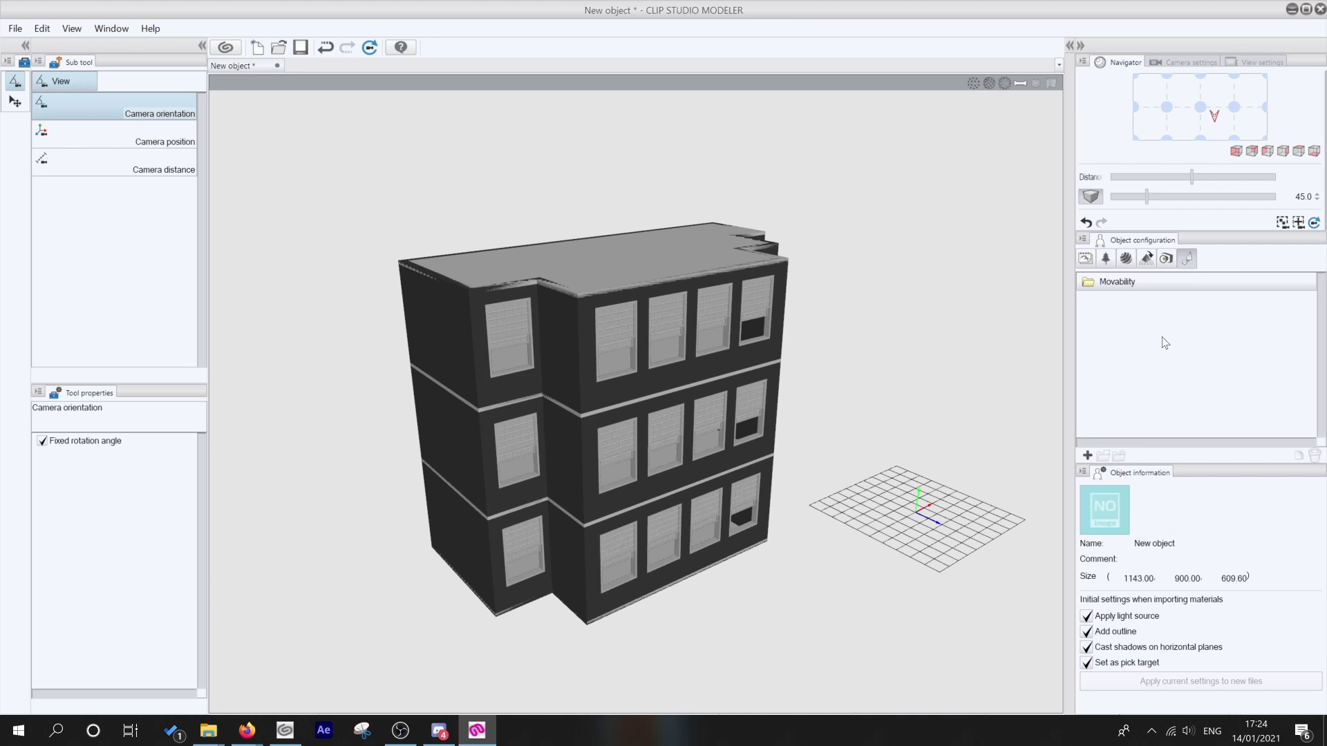
left_click(1087, 455)
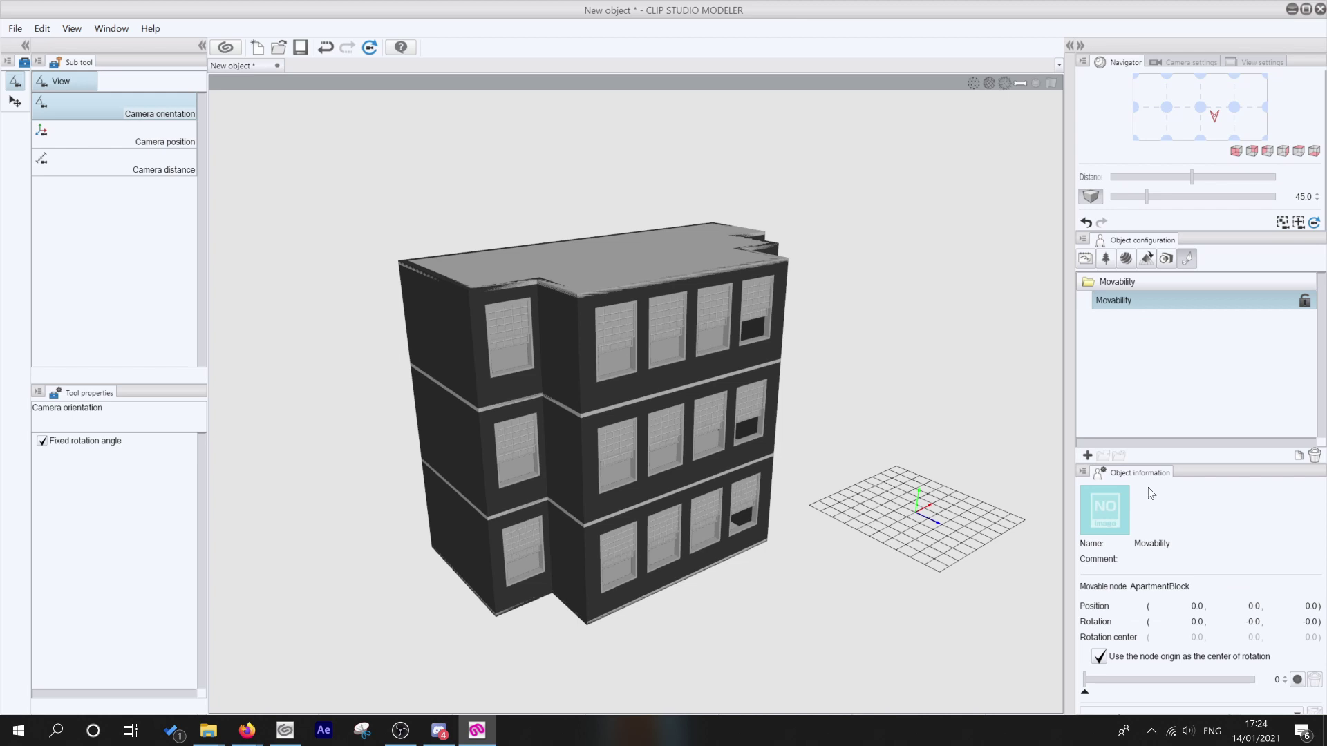
left_click(1162, 680)
left_click(1283, 683)
Step: Select the ApartmentBlock node in the node tree and bring up the material library
left_click(1106, 258)
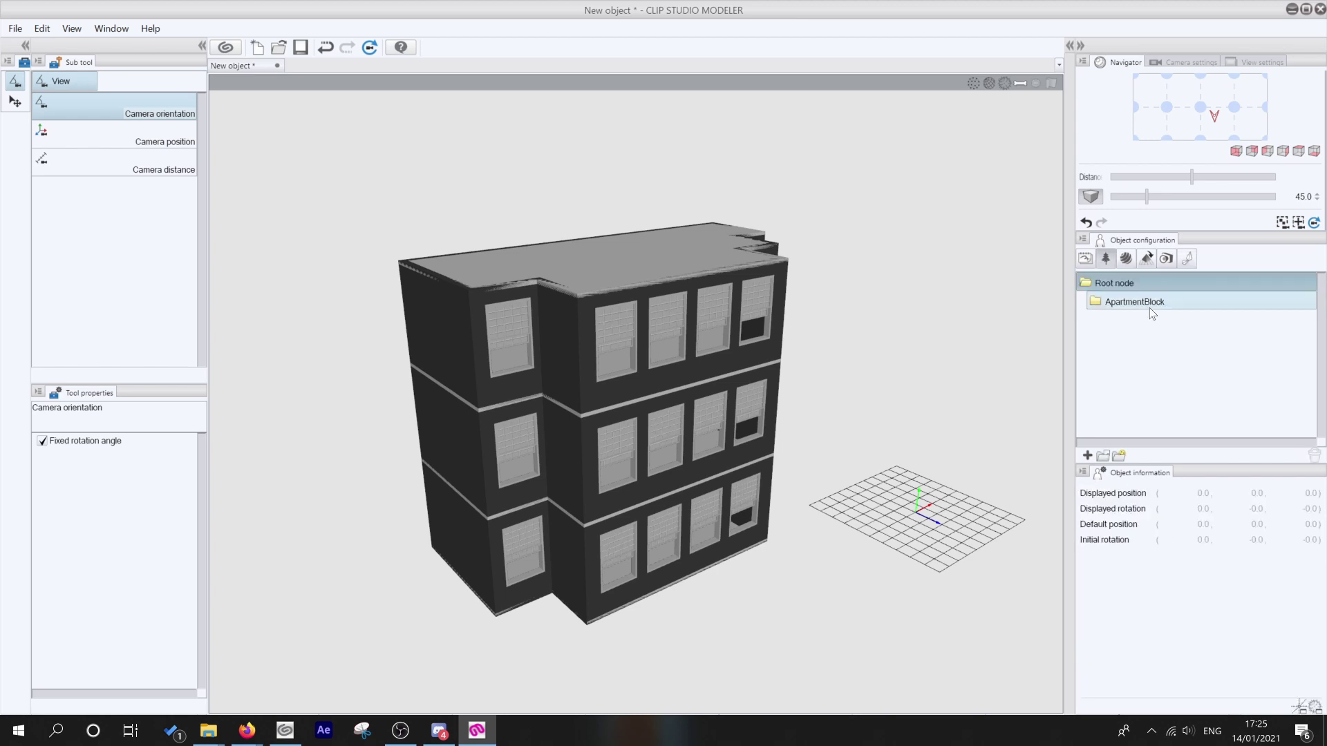
left_click(1150, 305)
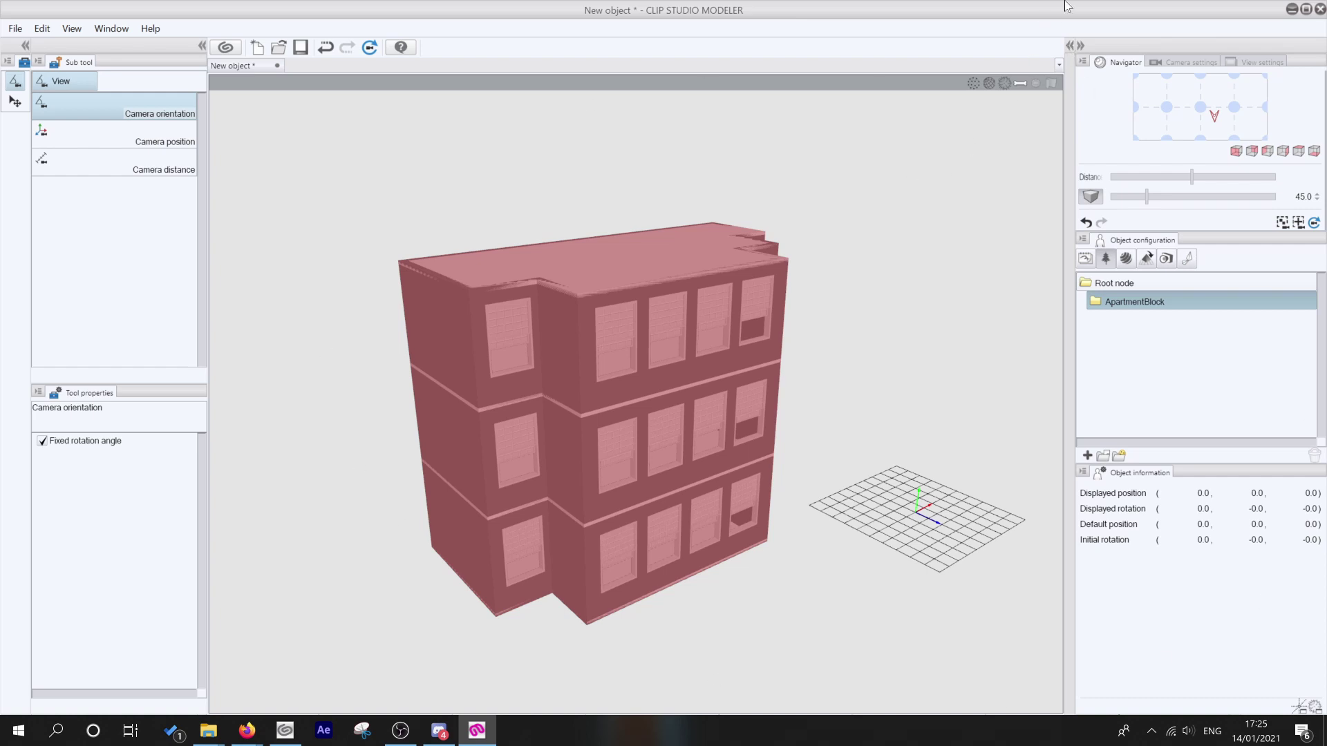
left_click(1070, 45)
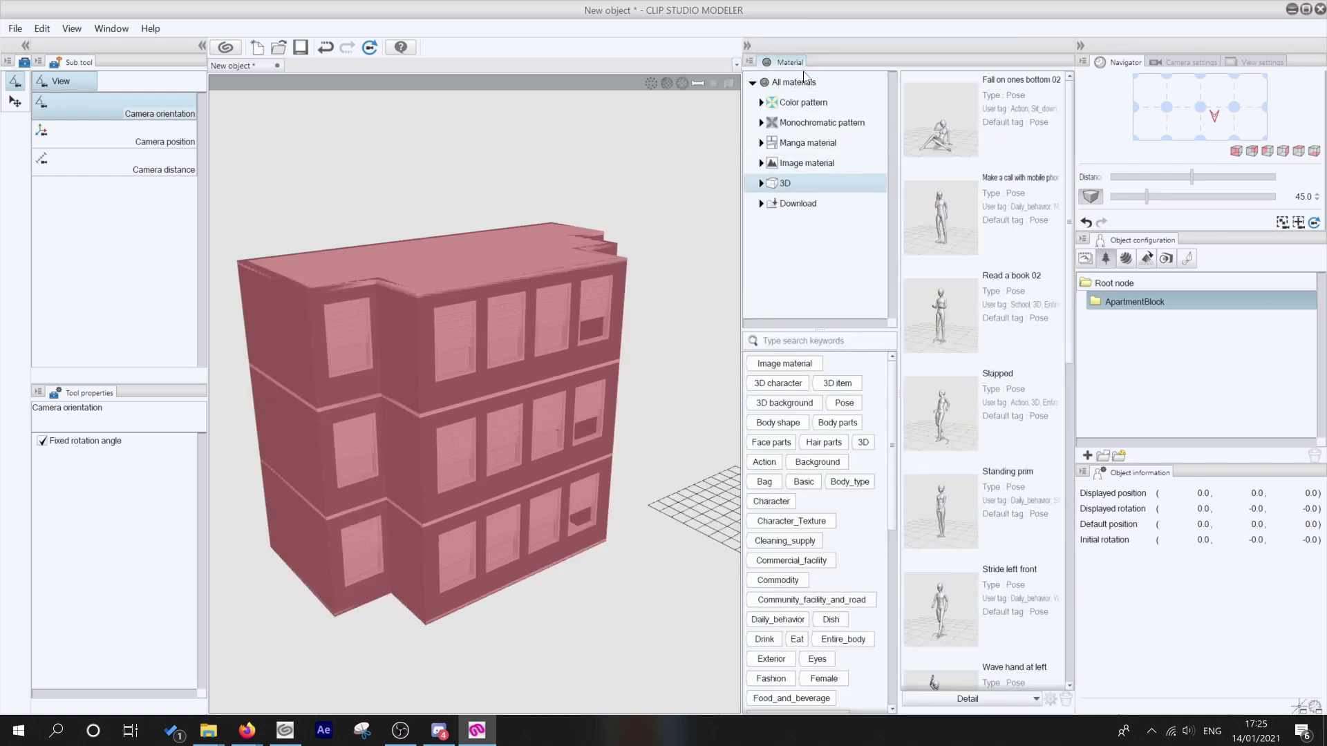
Step: Browse the Color pattern, Monochromatic pattern, Manga and Image material categories, toggling the 3D folder
left_click(803, 102)
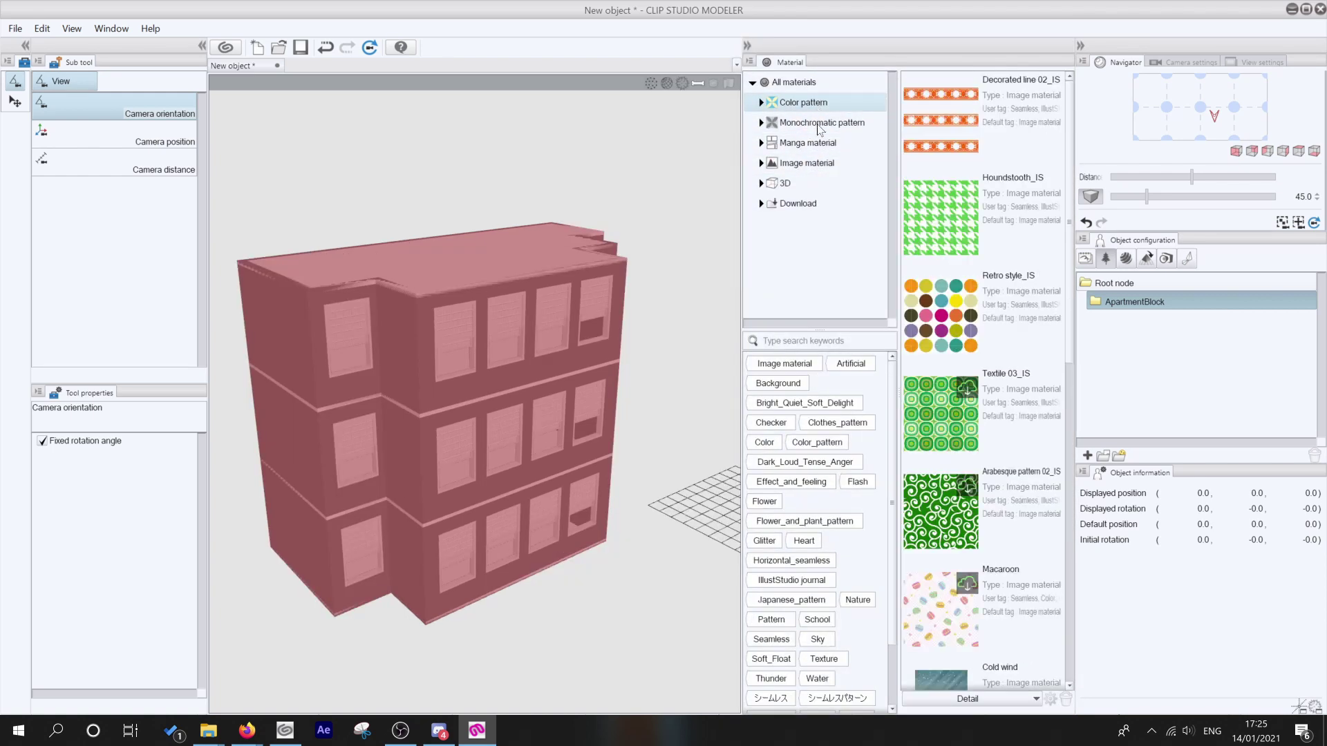
left_click(812, 122)
left_click(816, 142)
left_click(807, 163)
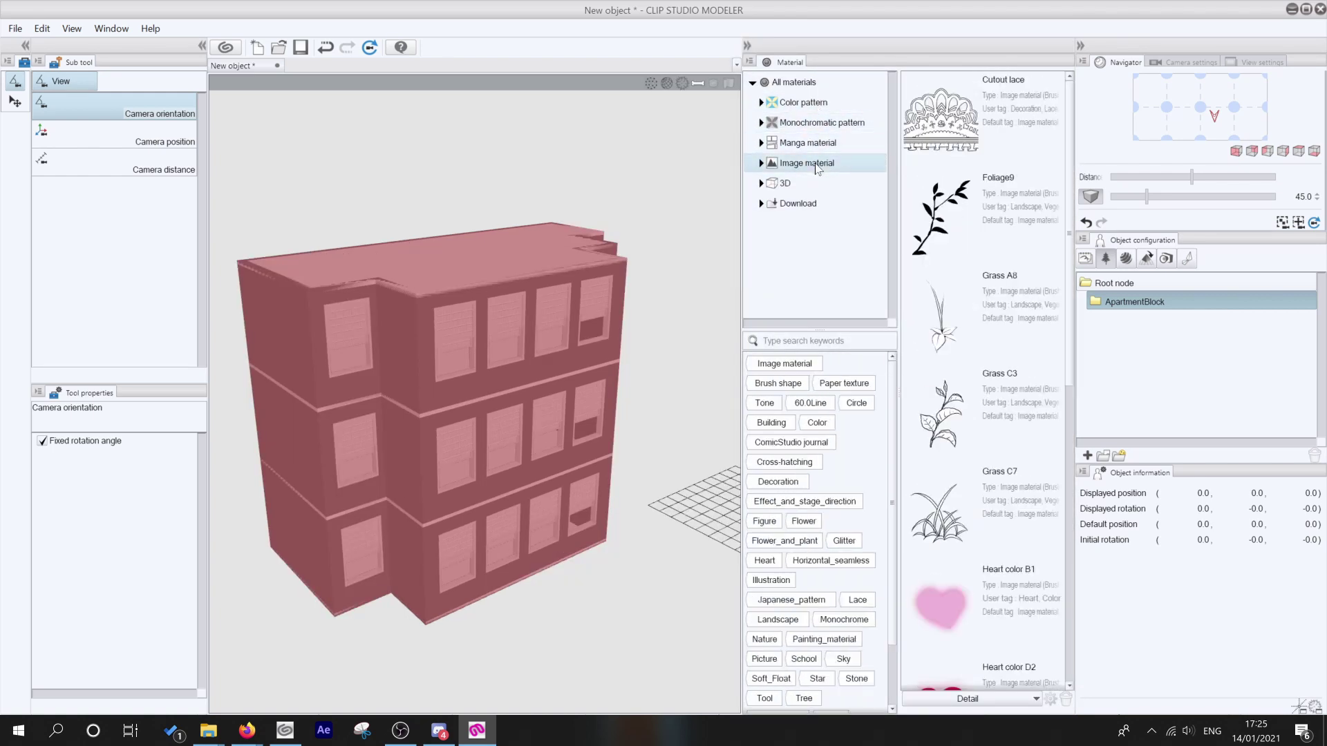
left_click(760, 183)
left_click(760, 183)
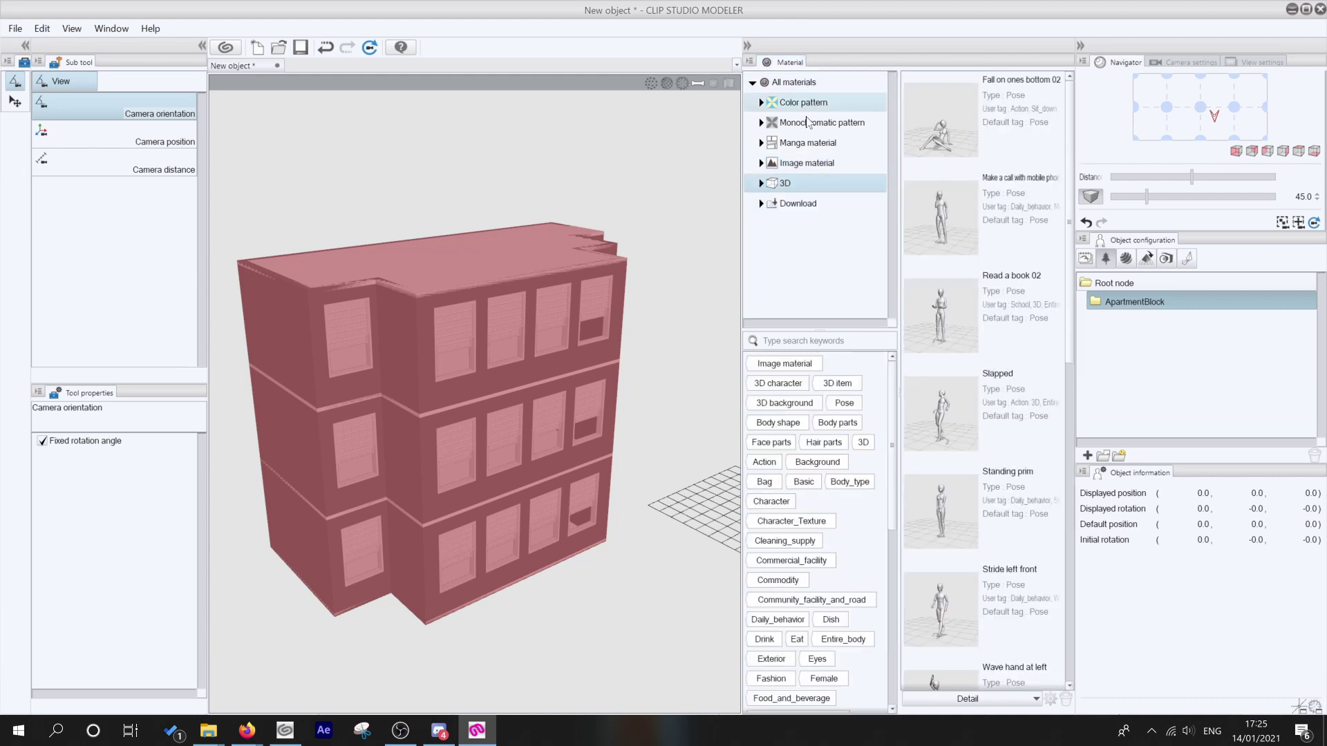
Step: Expand the 3D material folder, glance at Body type, then select the 3D folder itself
left_click(818, 104)
left_click(819, 122)
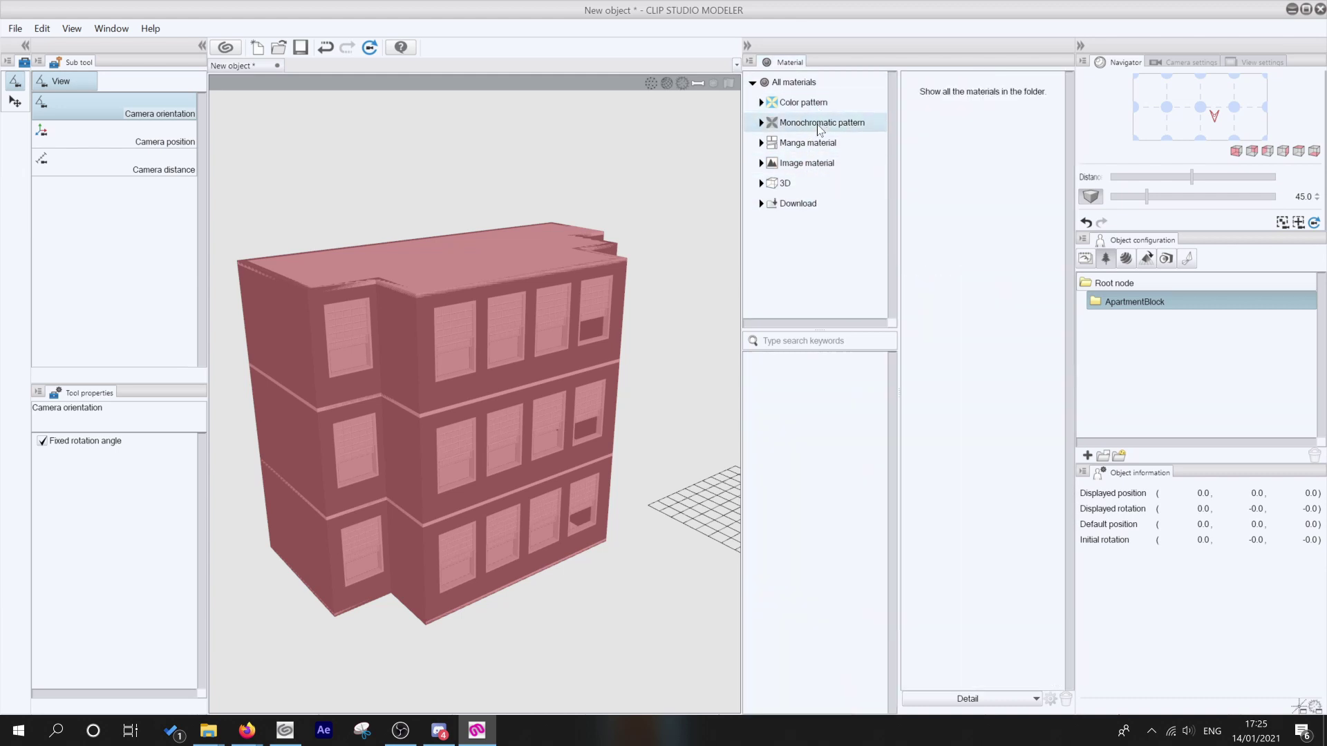
left_click(816, 143)
left_click(815, 163)
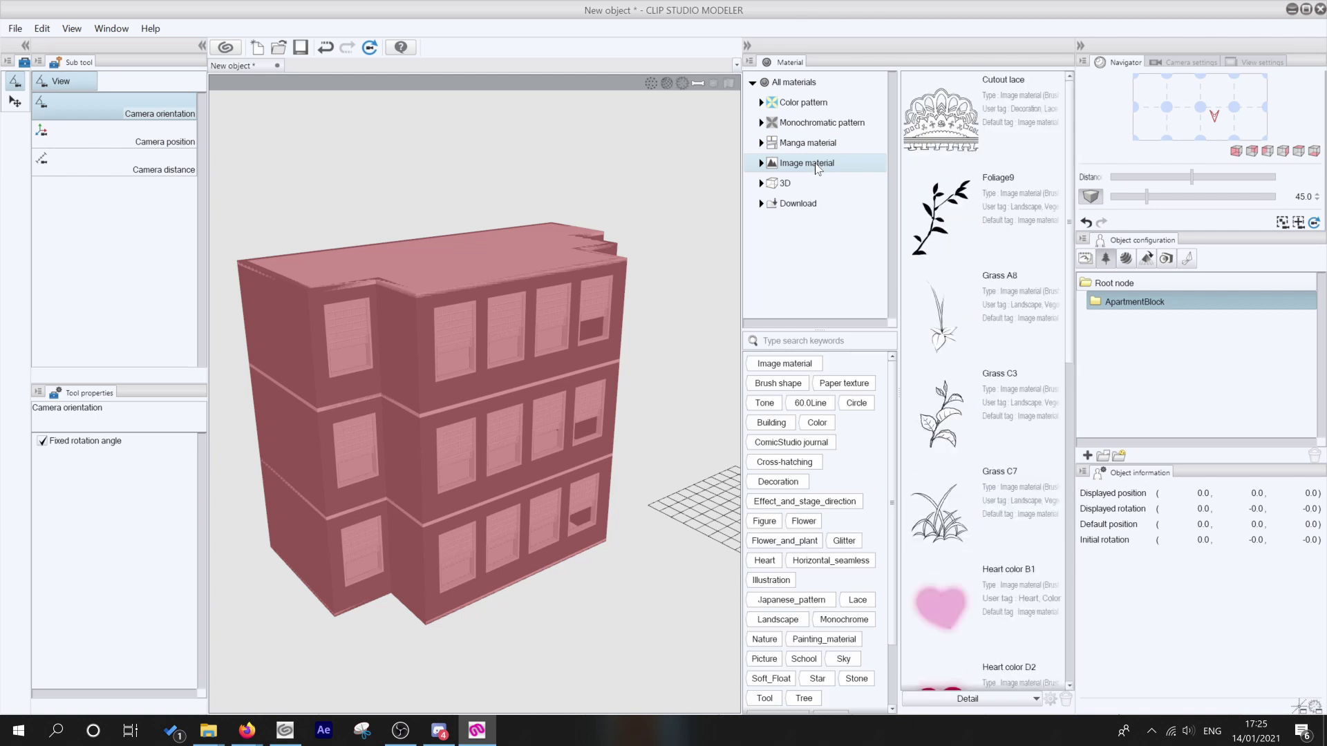
left_click(785, 183)
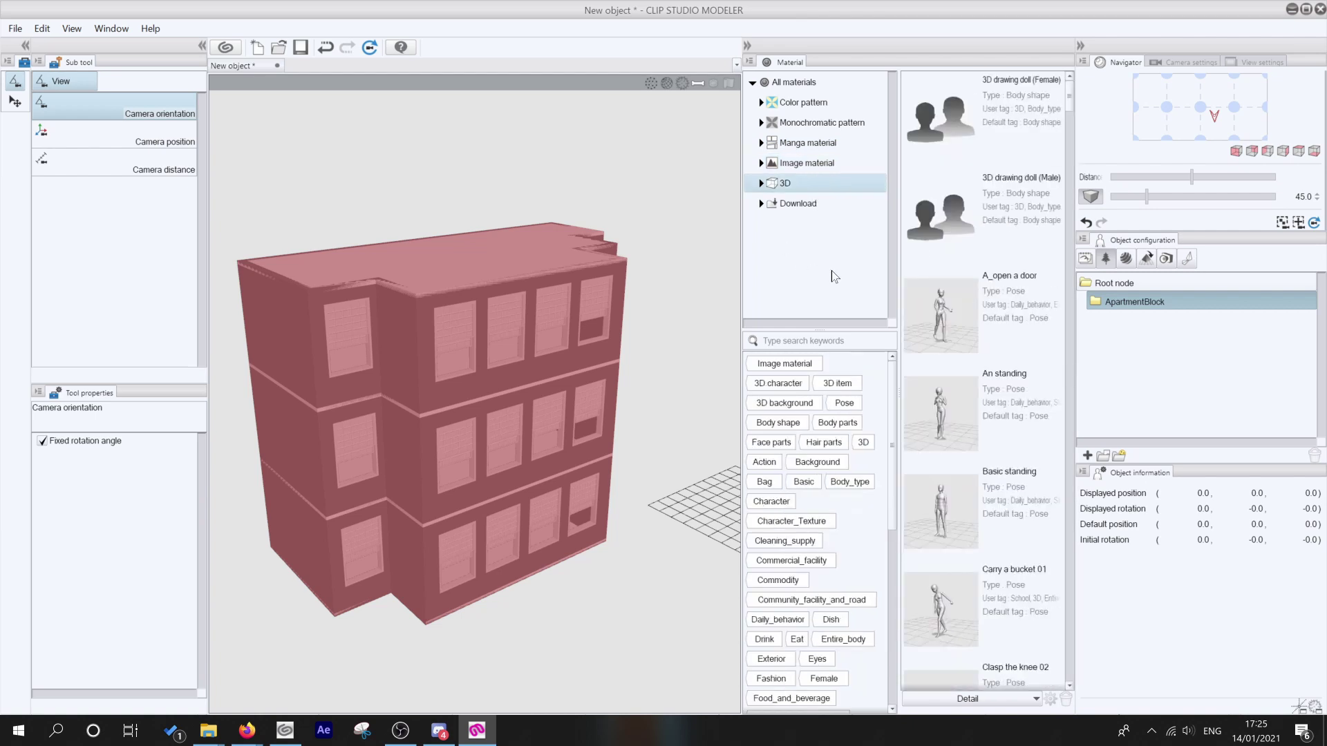
left_click(760, 183)
left_click(800, 168)
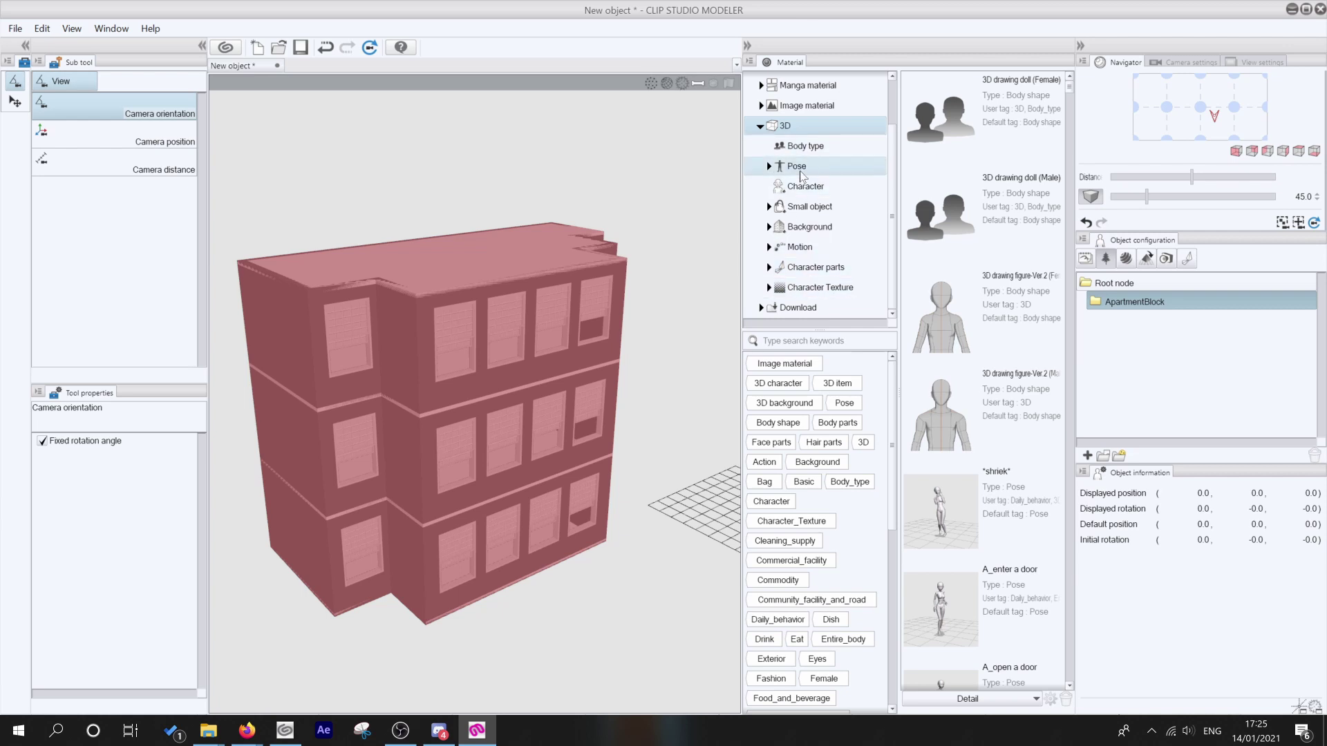
left_click(787, 126)
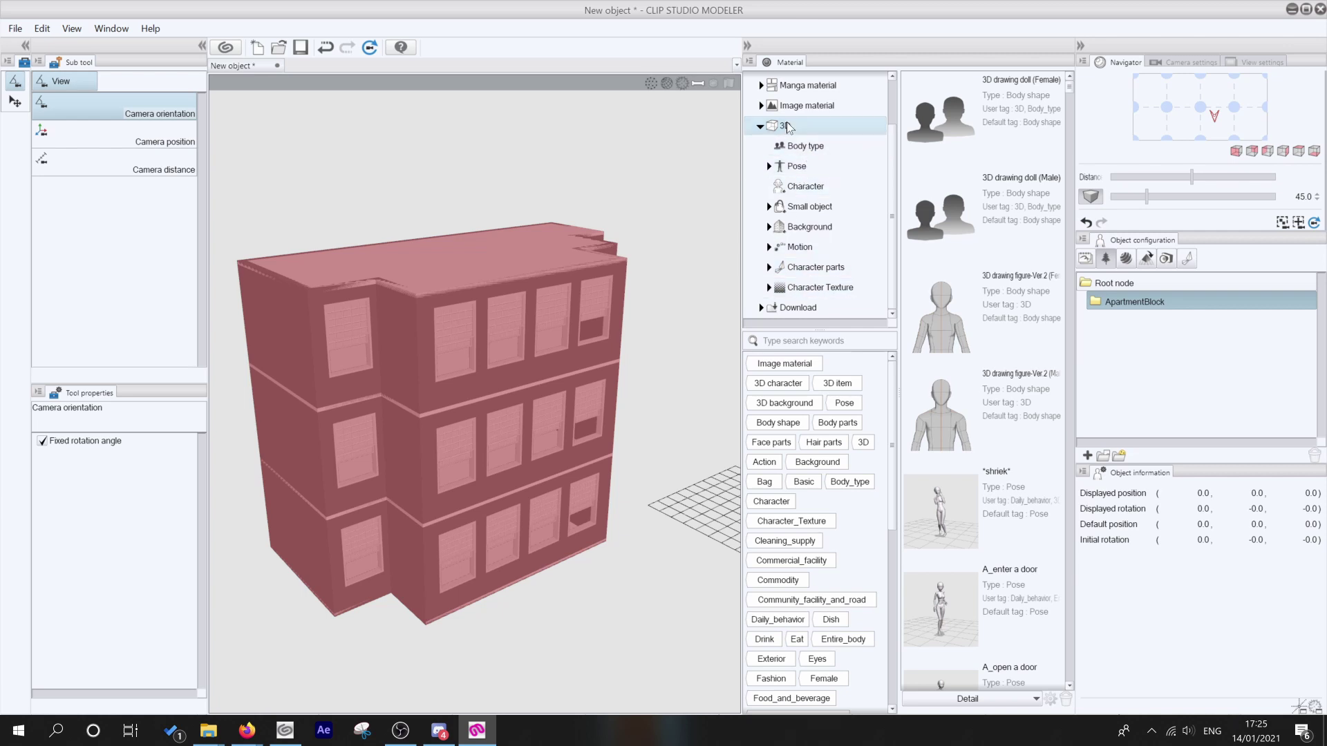
Step: Create a new subfolder named 'Apartment' inside the 3D material folder
right_click(787, 127)
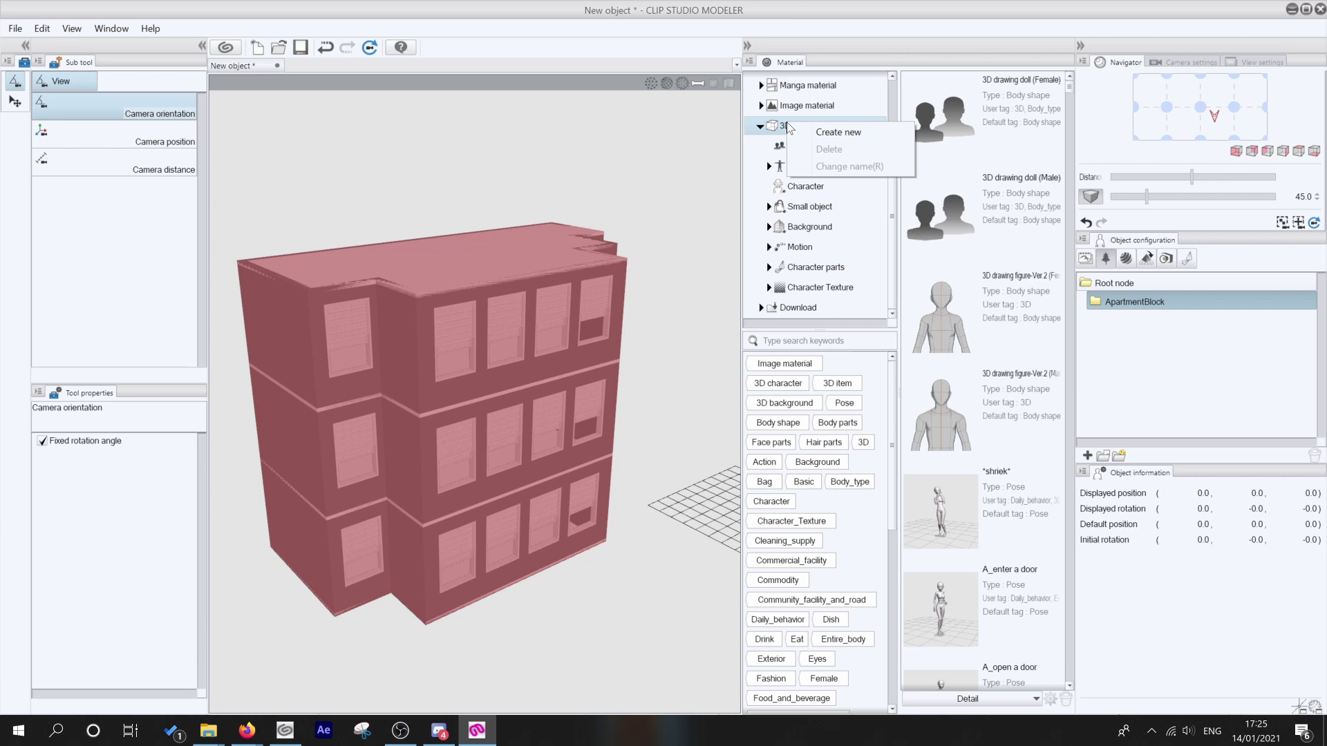
left_click(827, 132)
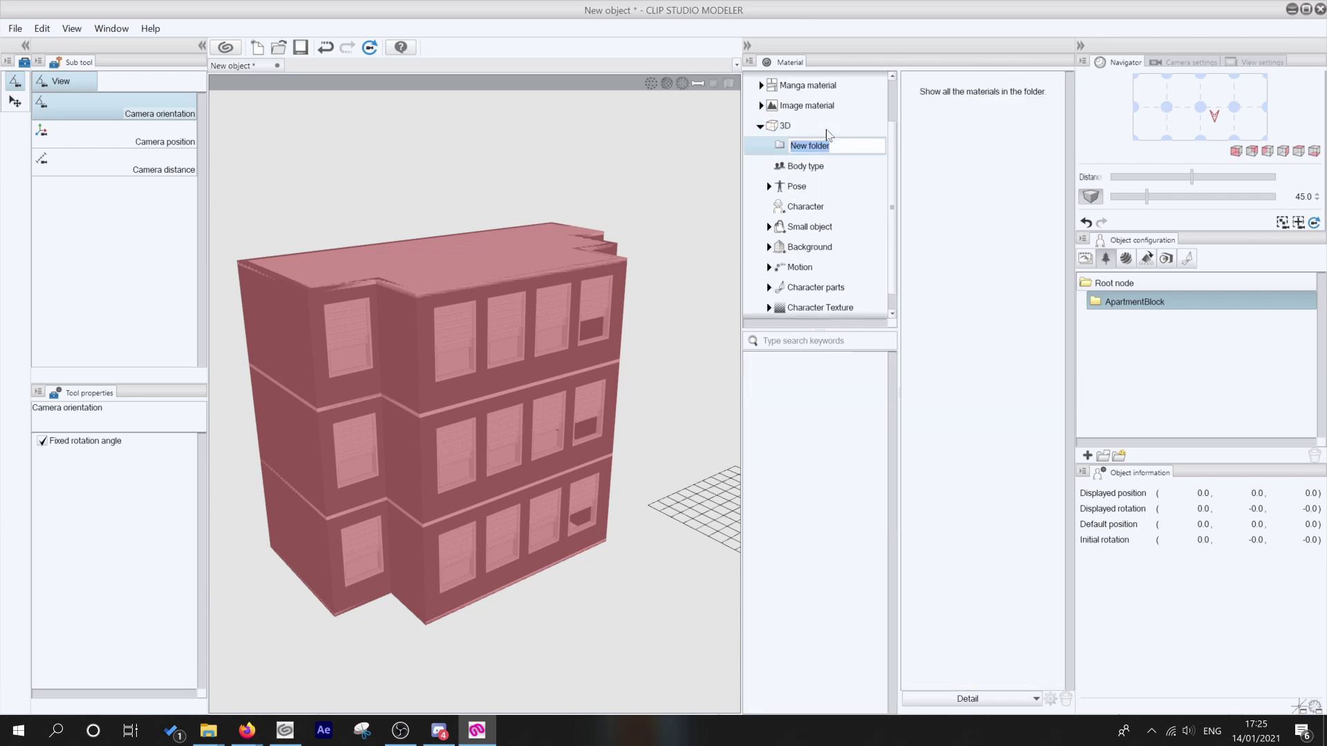
type("Apartment")
key("Return")
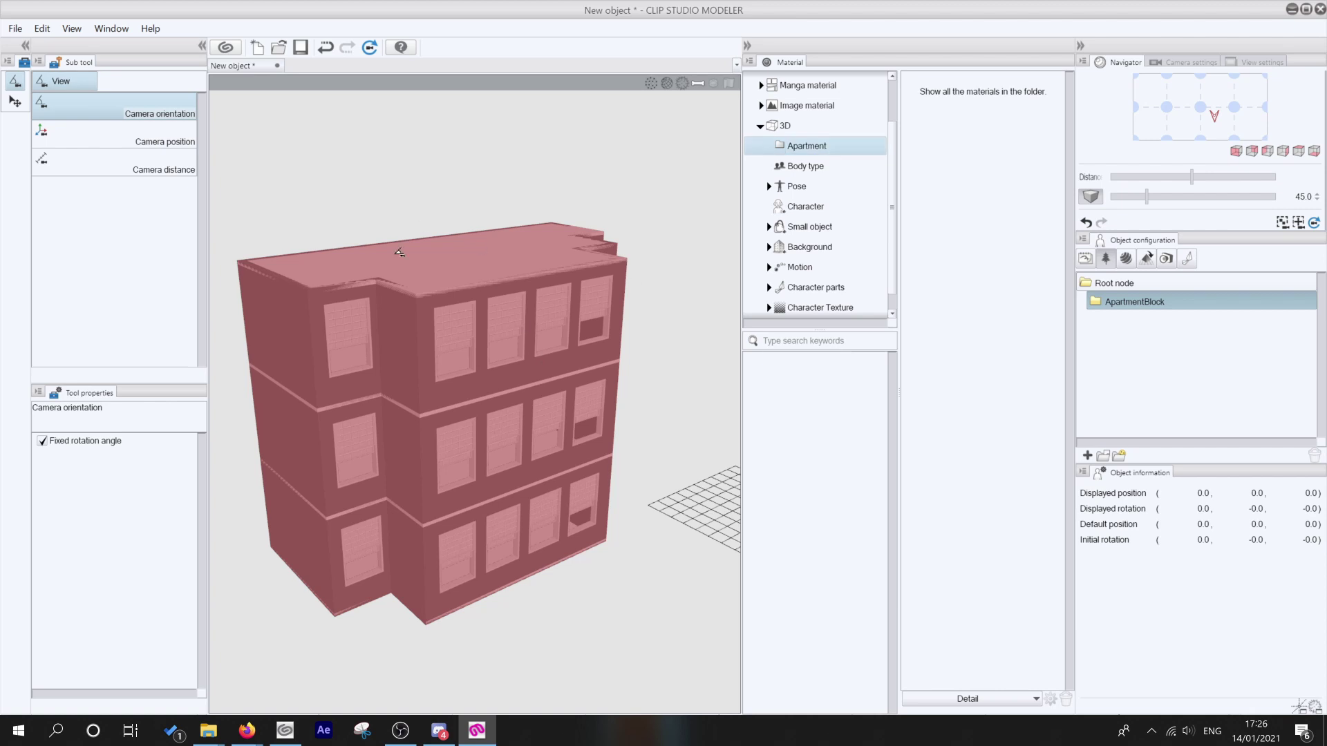
Step: Start File > Register as new material, then cancel the registration
left_click(14, 29)
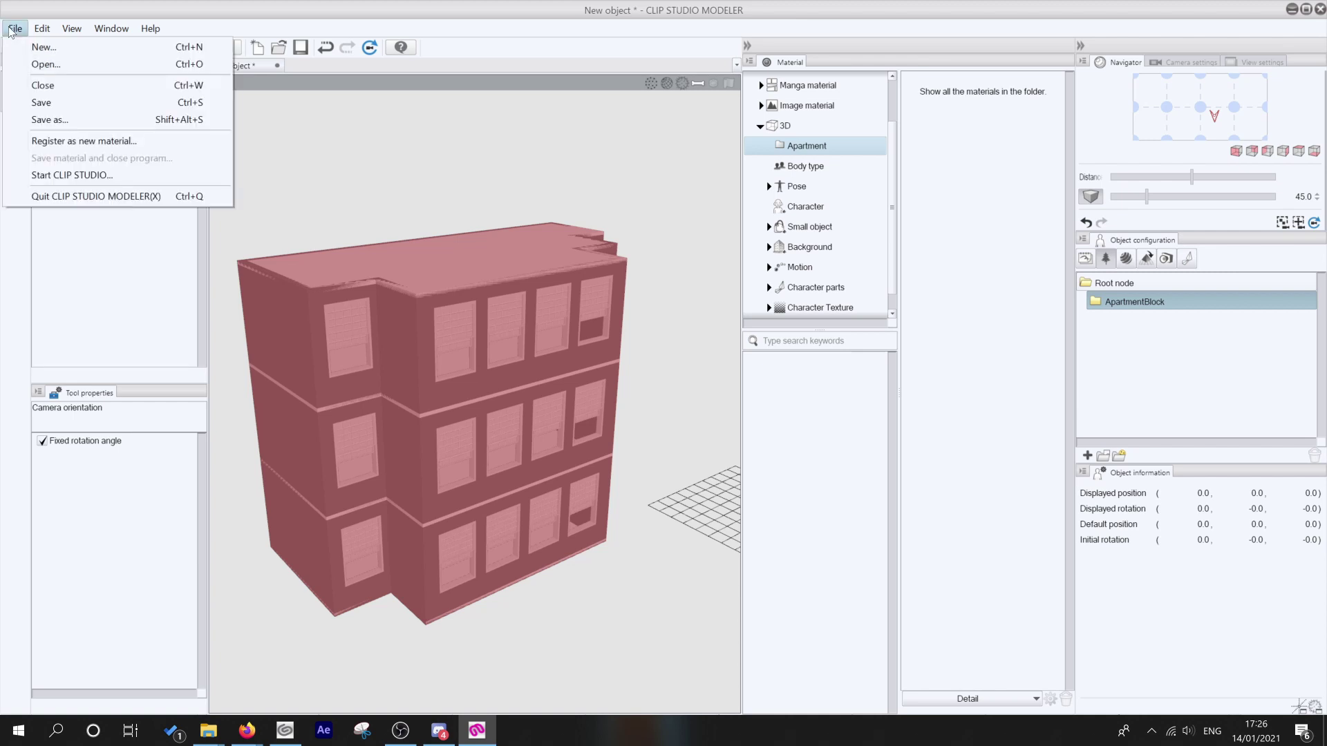
left_click(84, 141)
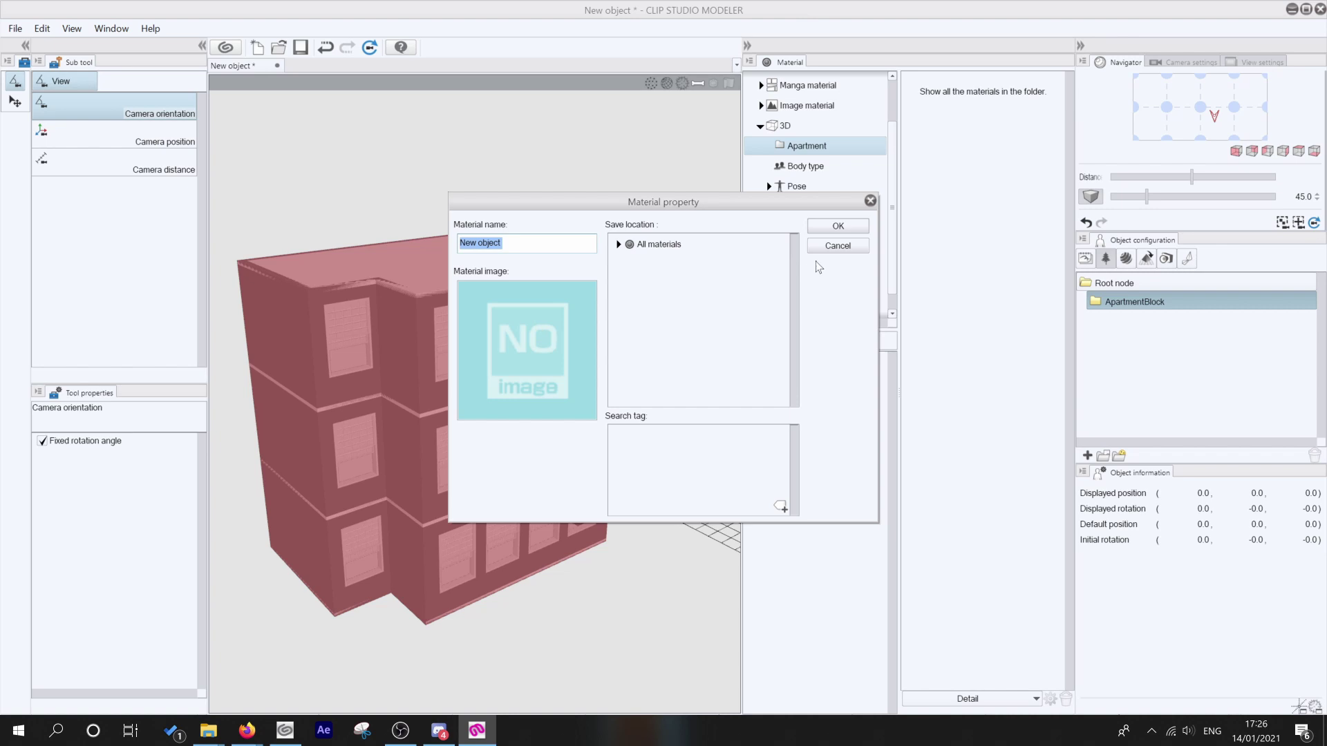
left_click(829, 248)
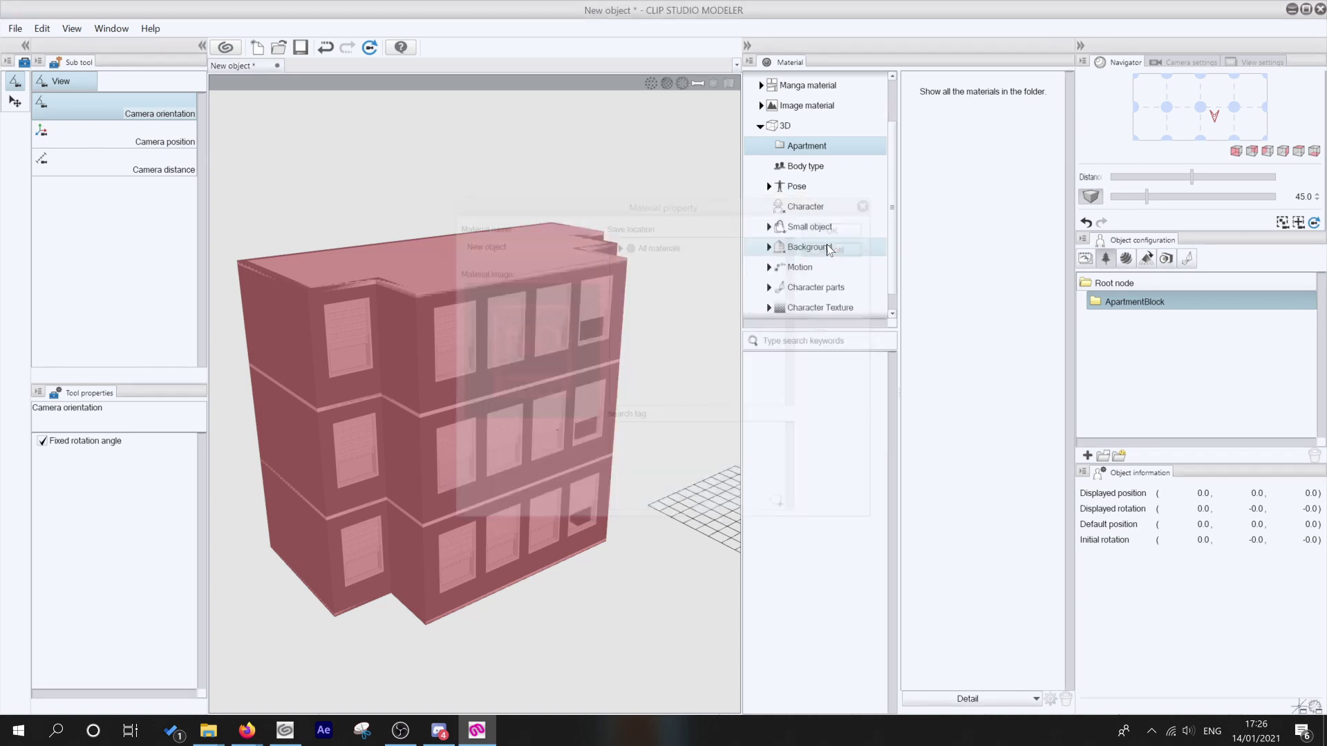
Step: Capture and accept a thumbnail of the building for the material
left_click(1085, 260)
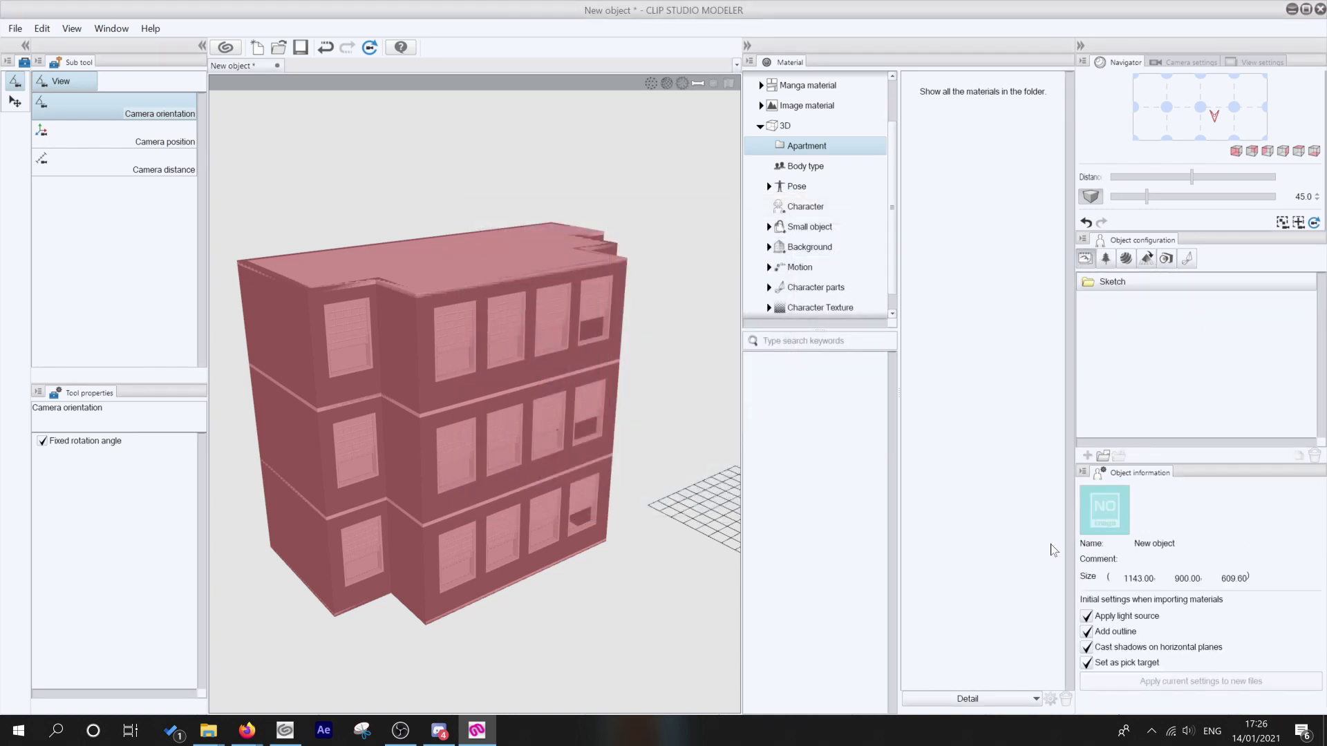
left_click(1101, 513)
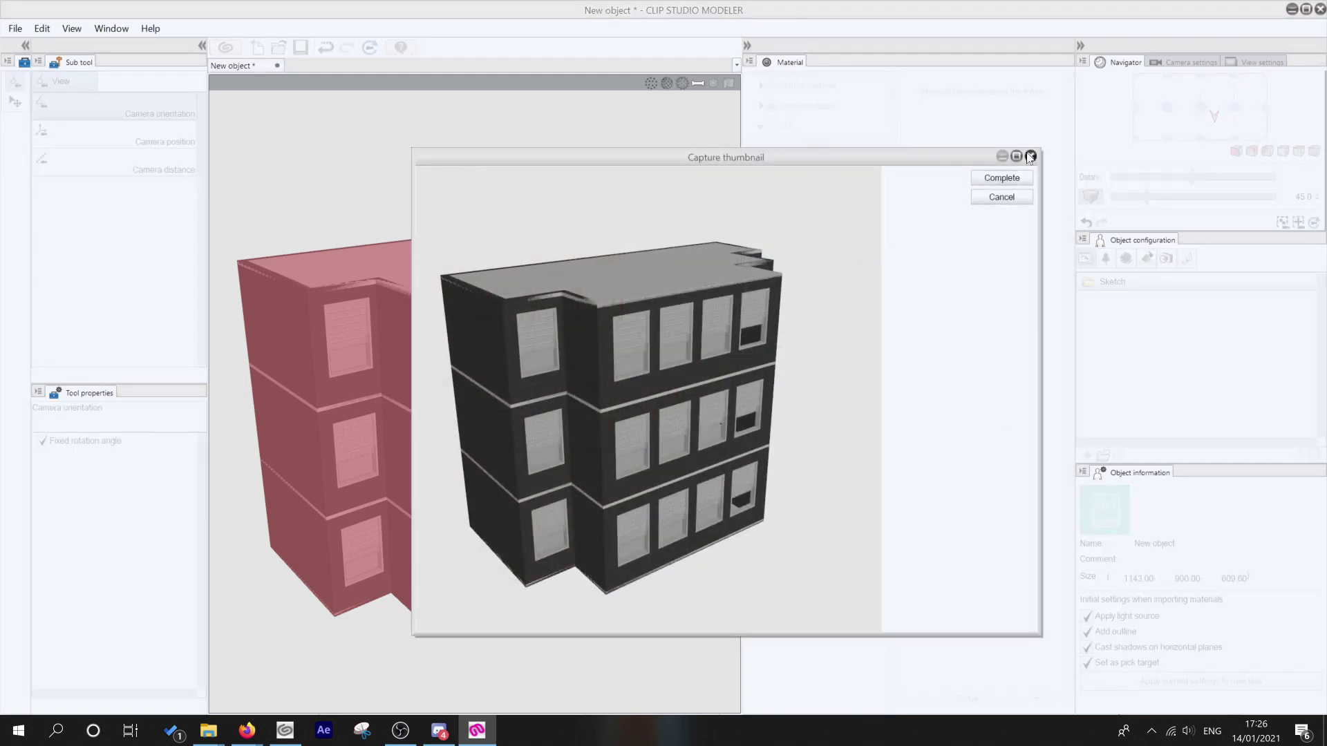
left_click(1013, 178)
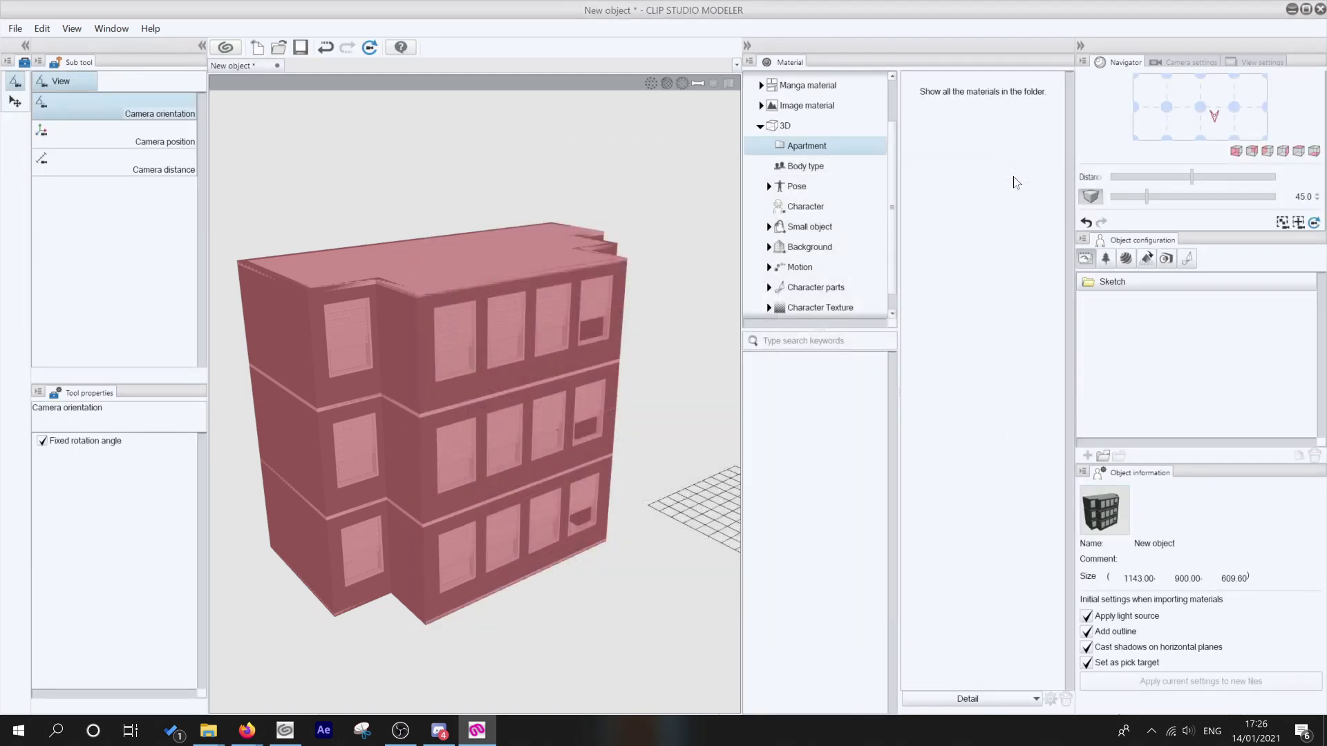
Step: Register the model as material 'Apartment', saving it to the 3D > Apartment folder
left_click(15, 28)
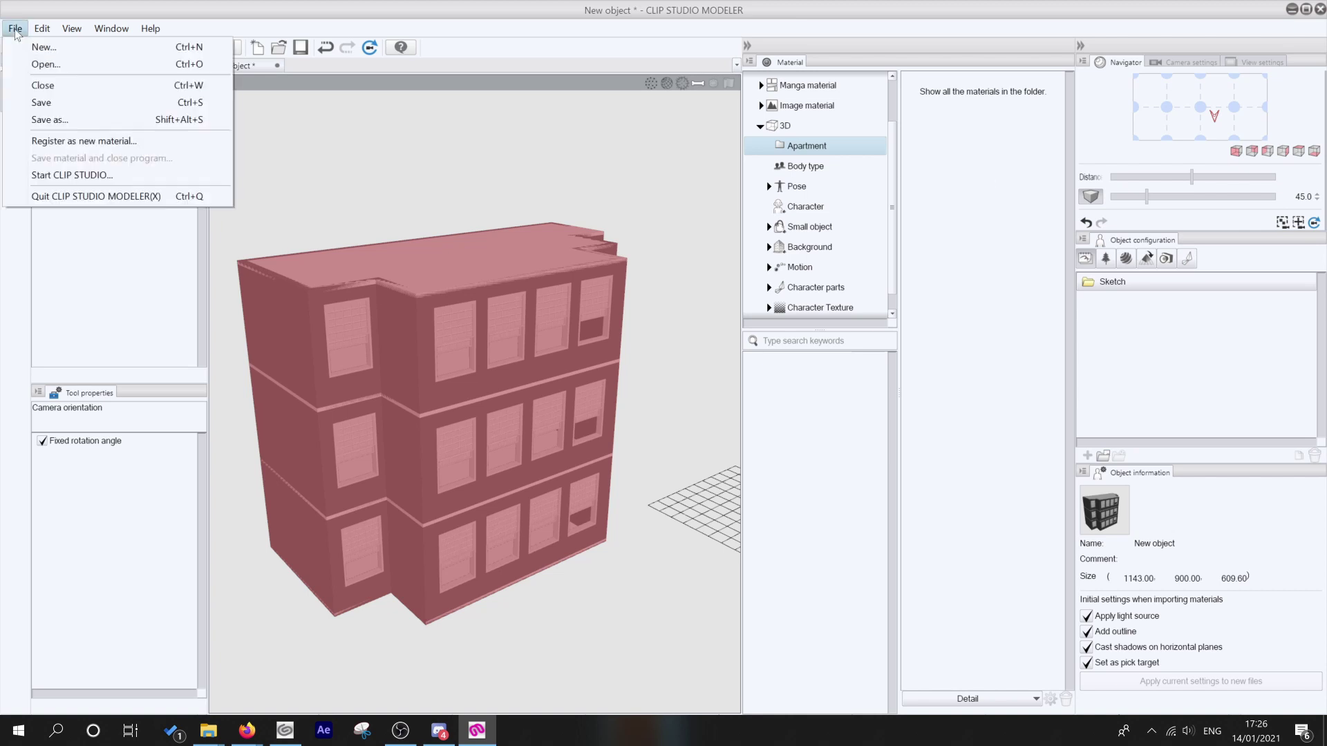
left_click(76, 143)
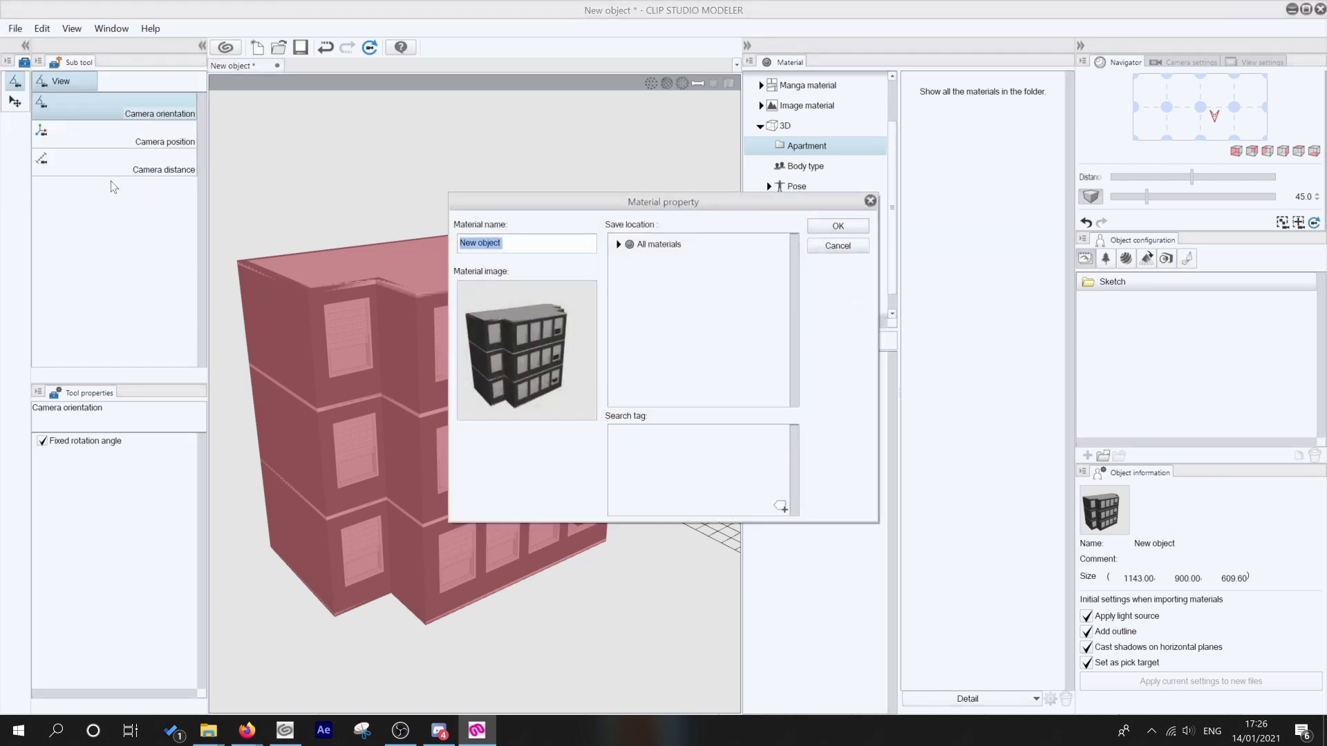
type("Apartment")
left_click(619, 244)
left_click(626, 345)
left_click(658, 366)
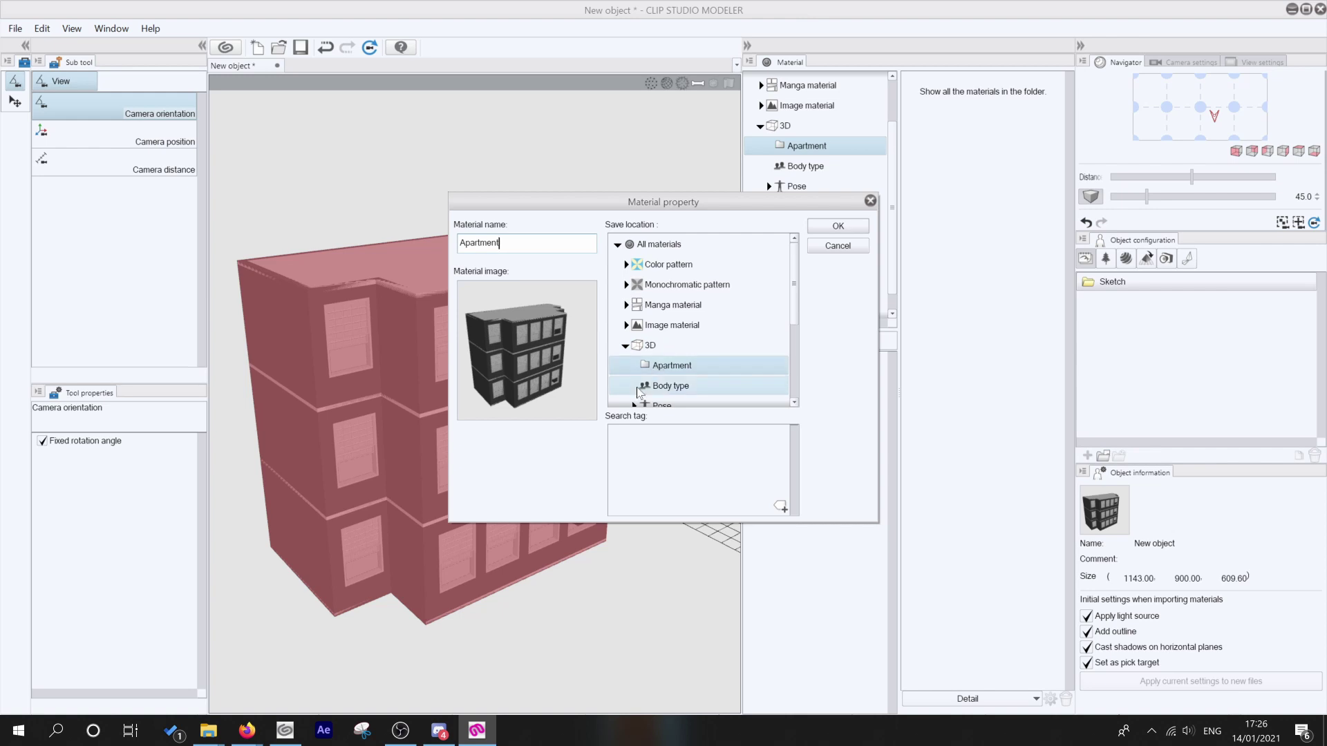
Step: Add the search tag 'Apartment' and finish registering the material
left_click(781, 509)
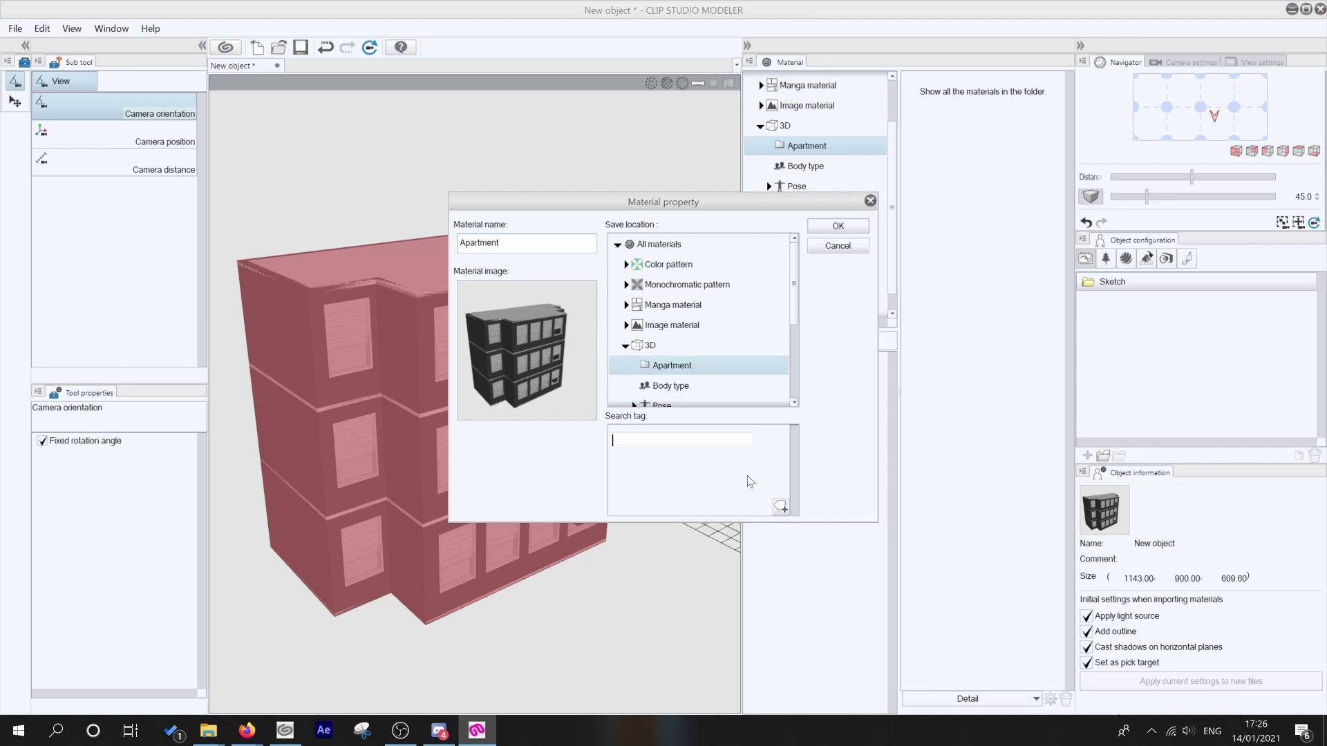
type("Aparm")
key("BackSpace")
key("Return")
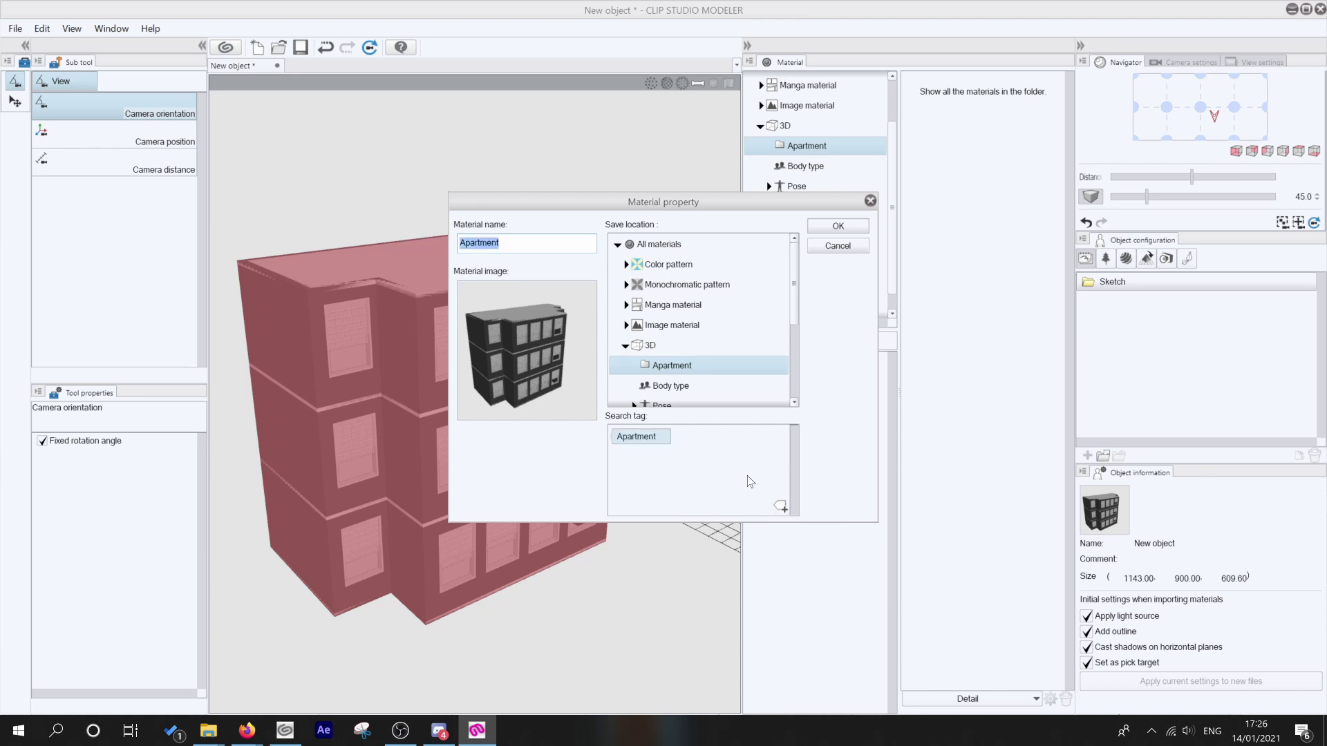
left_click(838, 227)
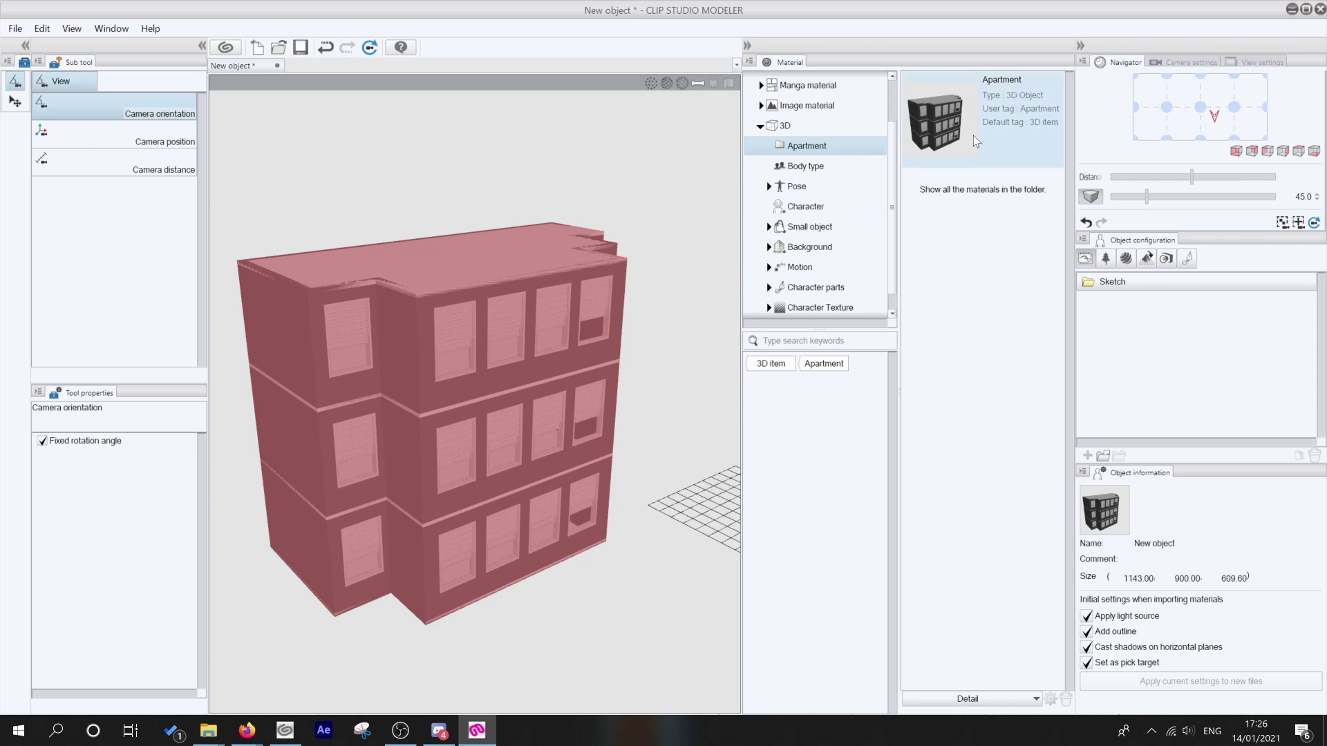
Step: Minimize Modeler and launch Clip Studio Paint from the Clip Studio launcher
left_click(477, 731)
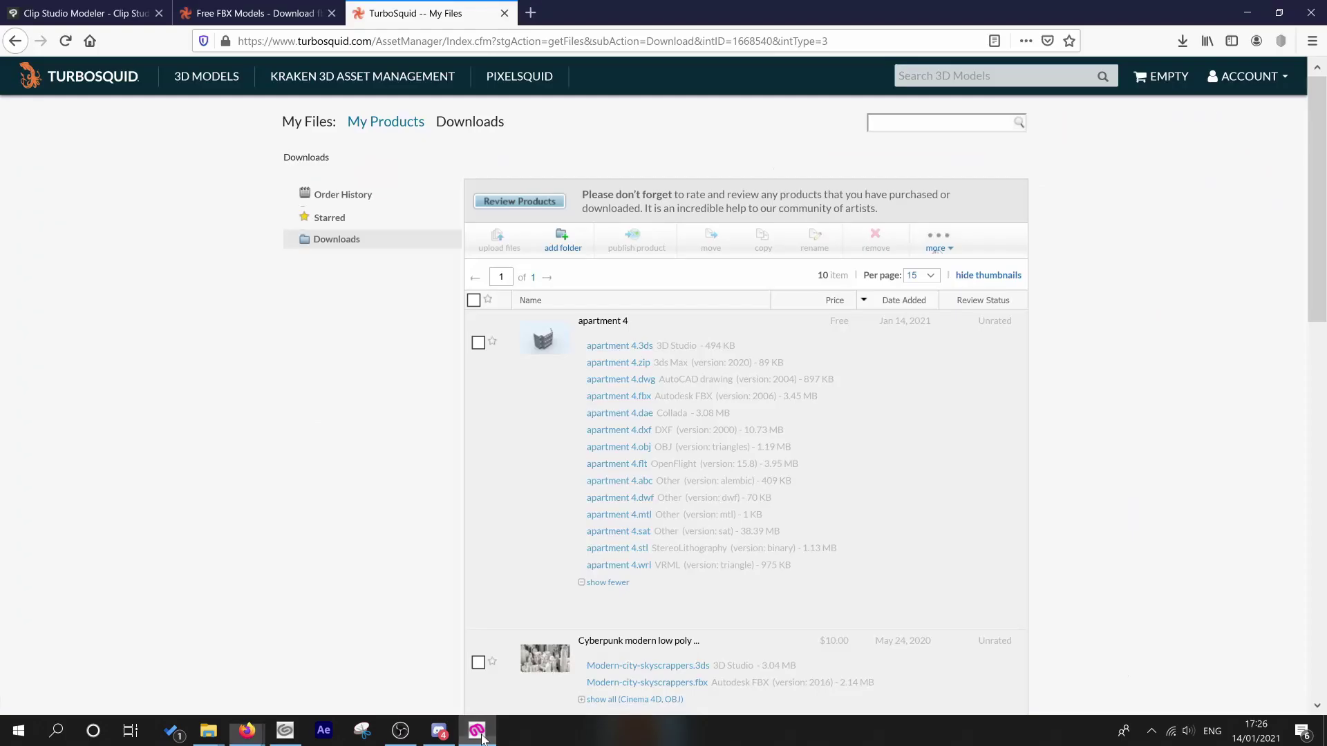
left_click(285, 730)
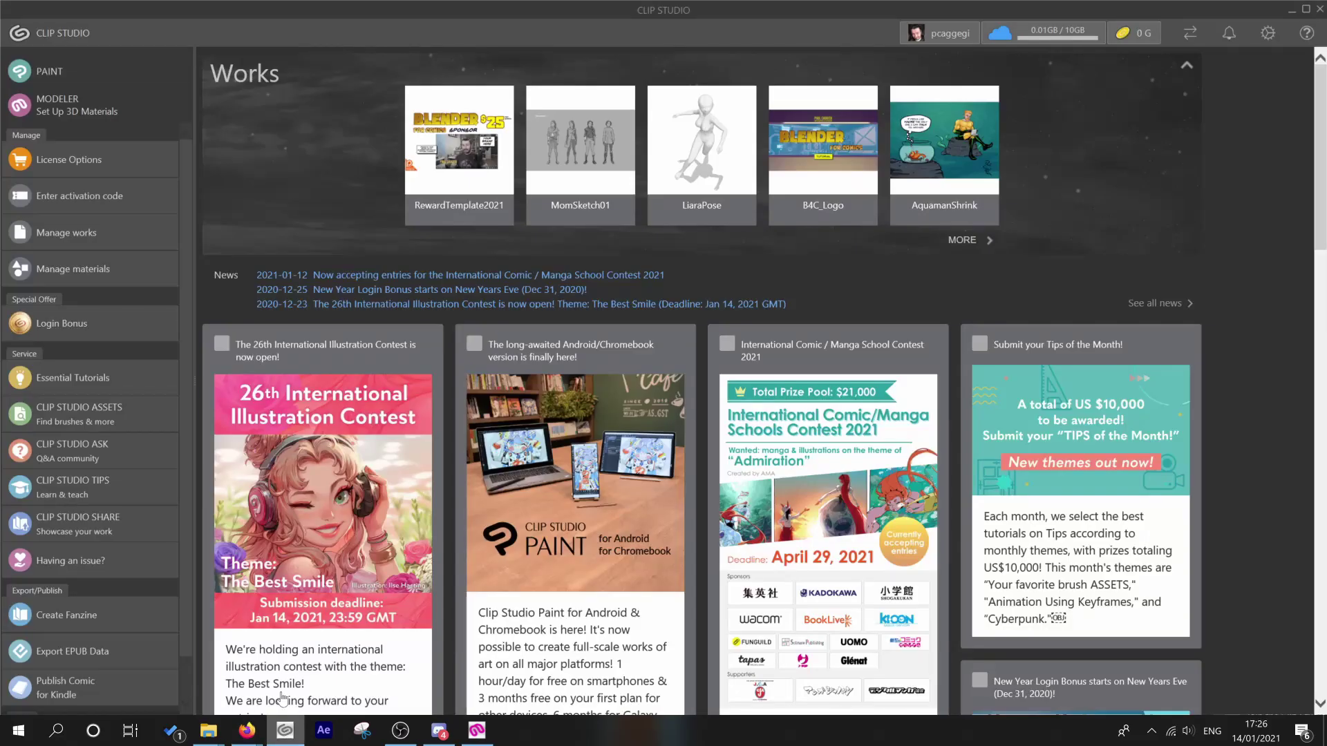
left_click(60, 70)
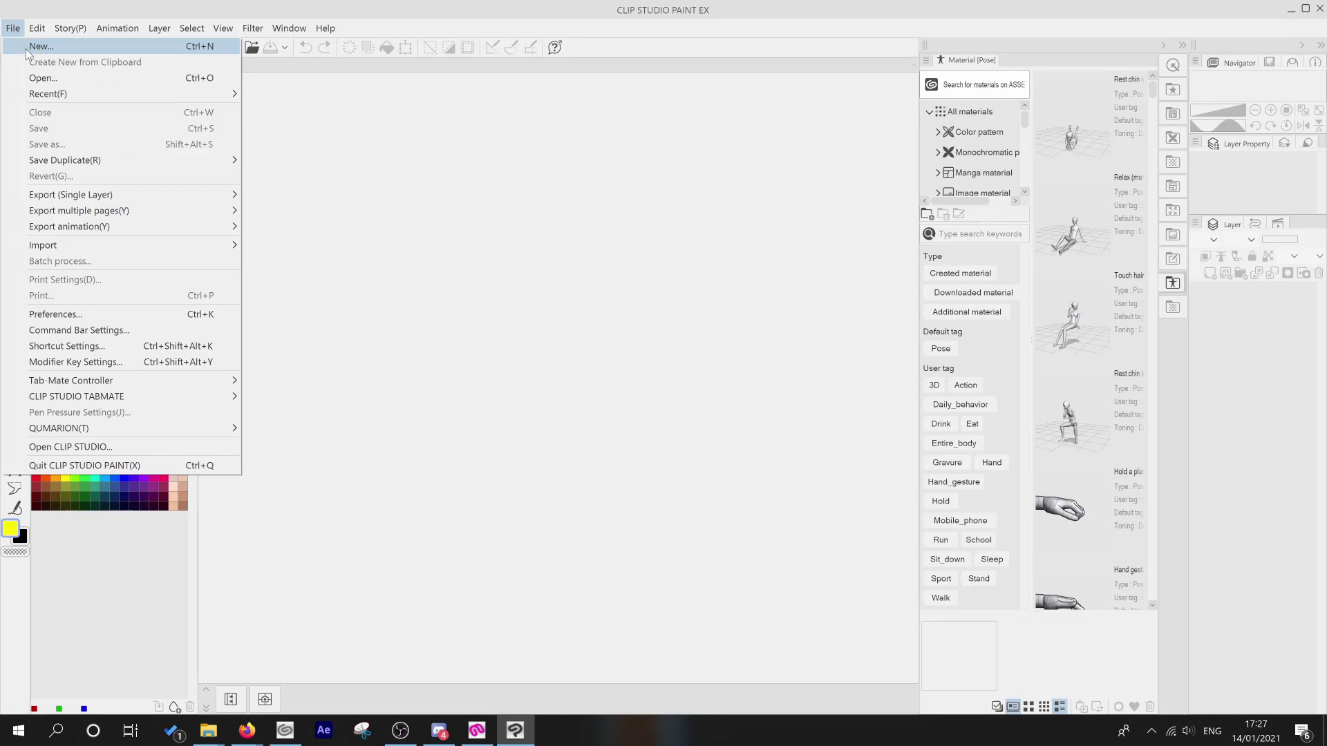
Step: Create a new blank 1080×1080 canvas
left_click(26, 49)
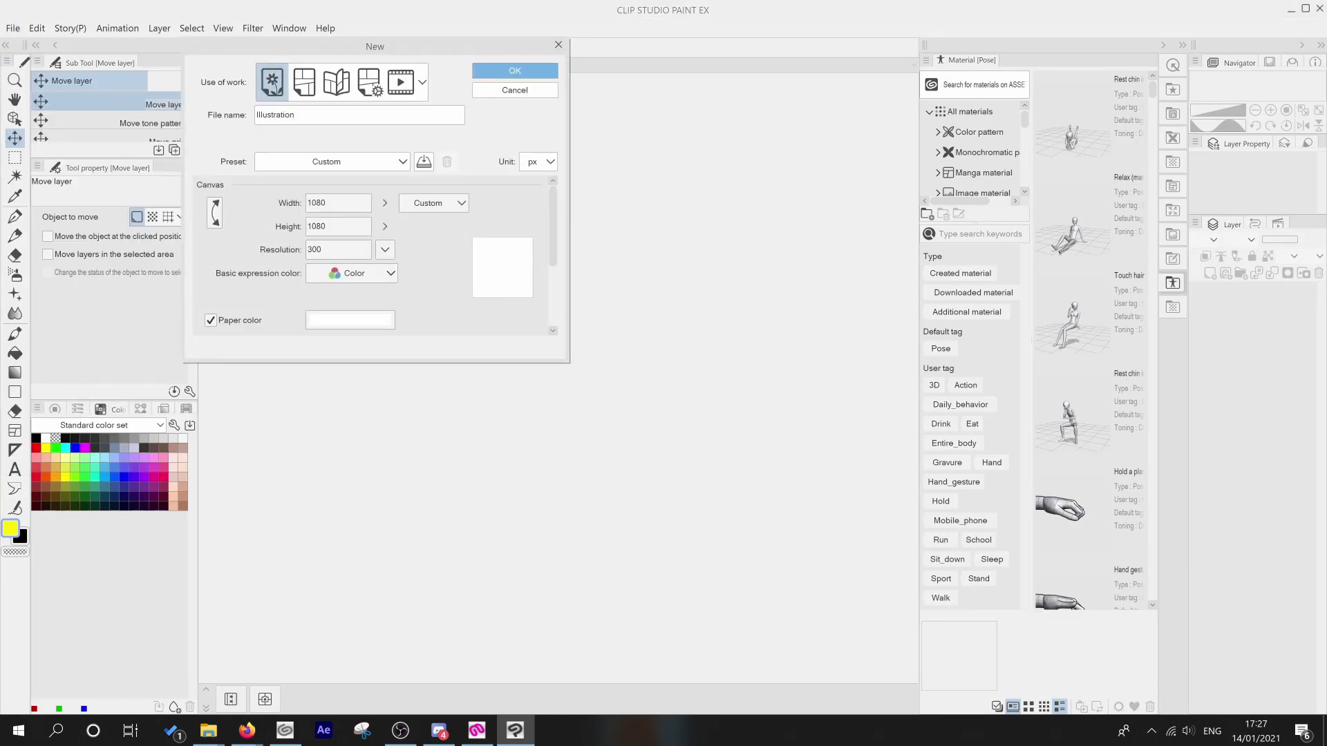
left_click(524, 71)
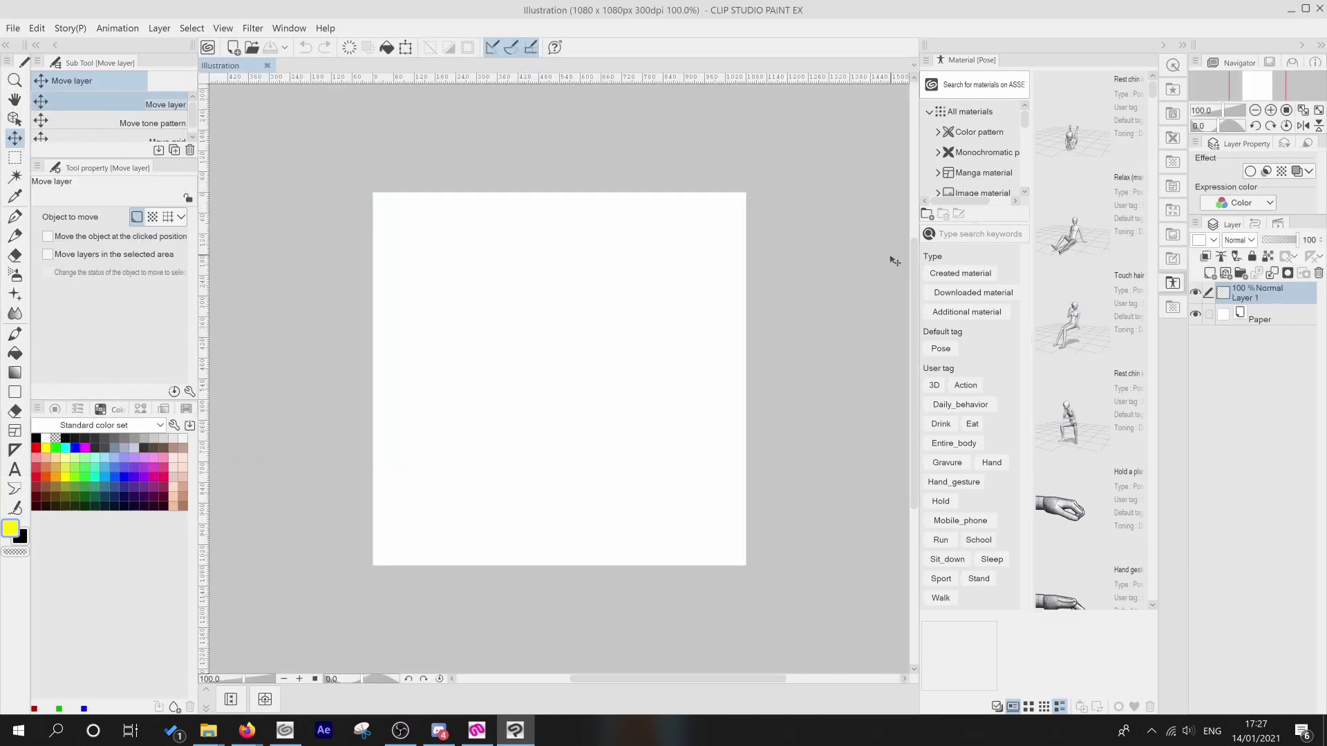
scroll(968, 142, "down", 2)
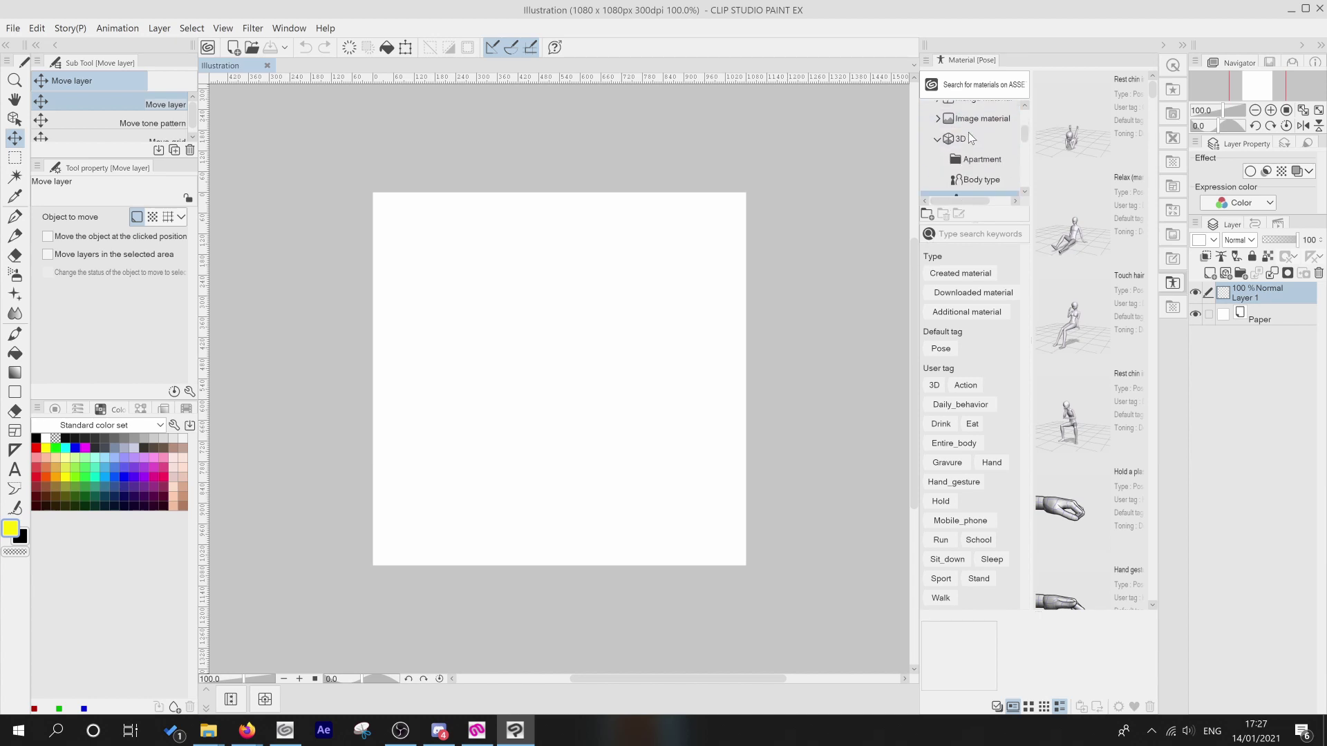
Step: Drag the Apartment material from the Apartment folder onto the canvas and rotate it to face front
left_click(976, 159)
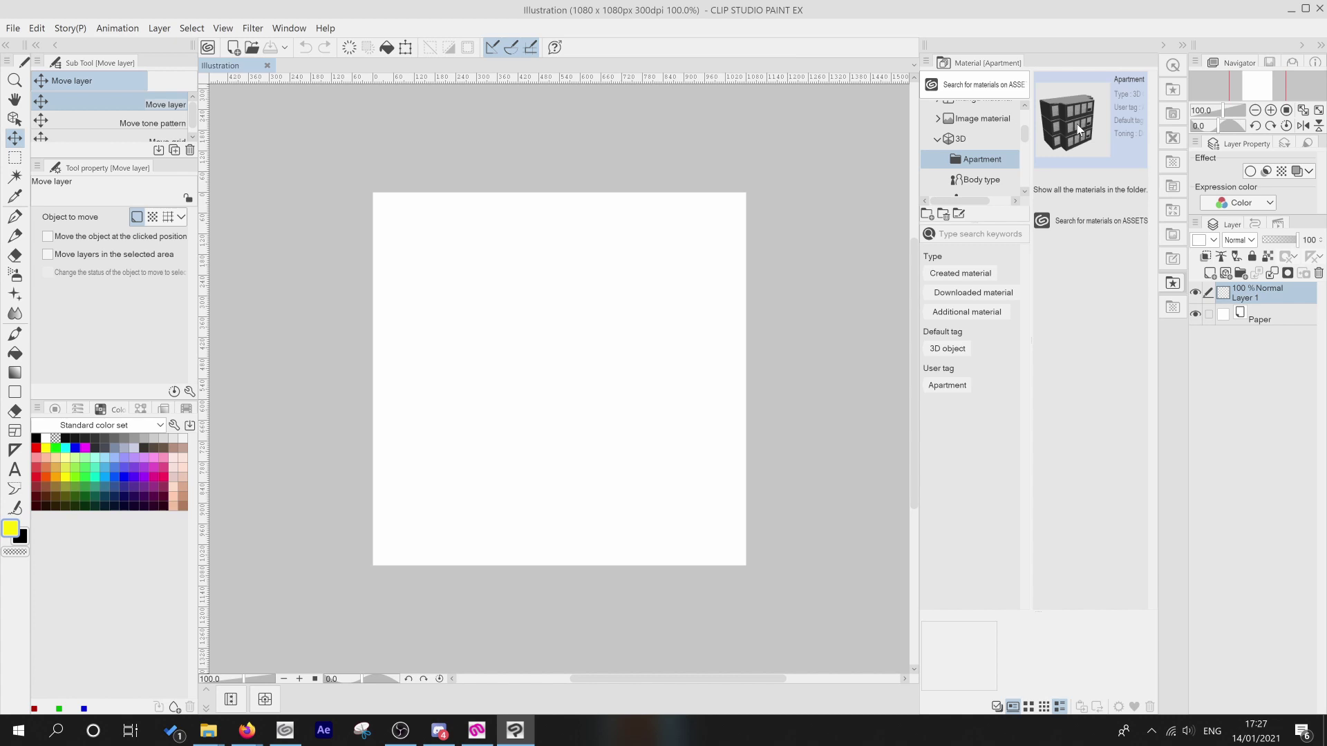
left_click_drag(1078, 129, 601, 358)
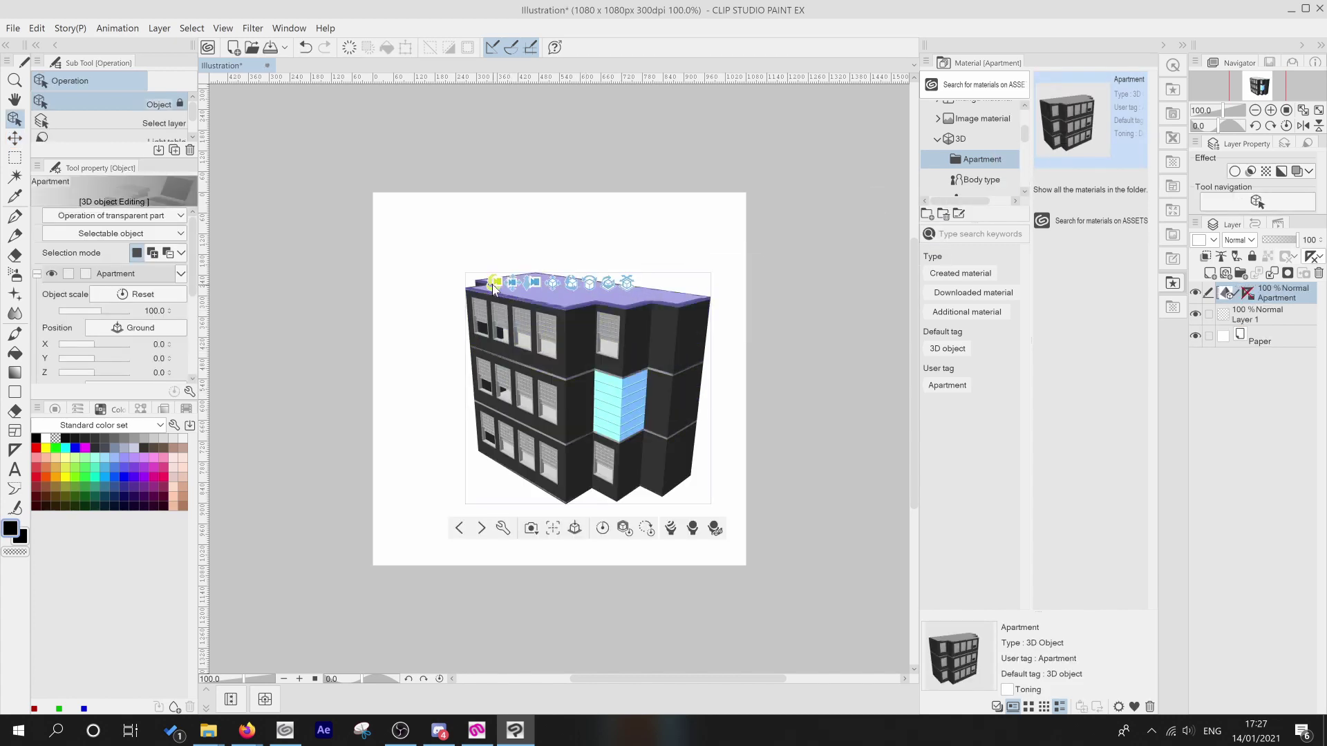
left_click_drag(543, 316, 612, 285)
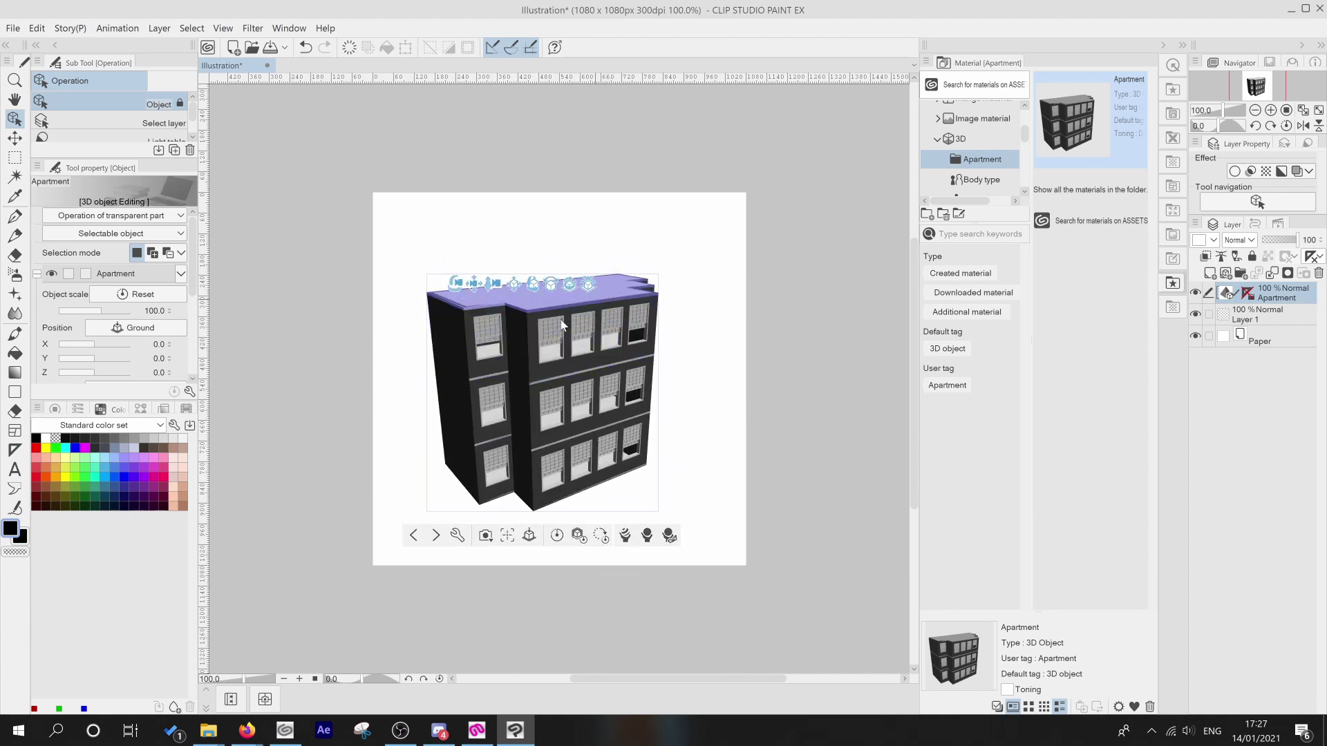